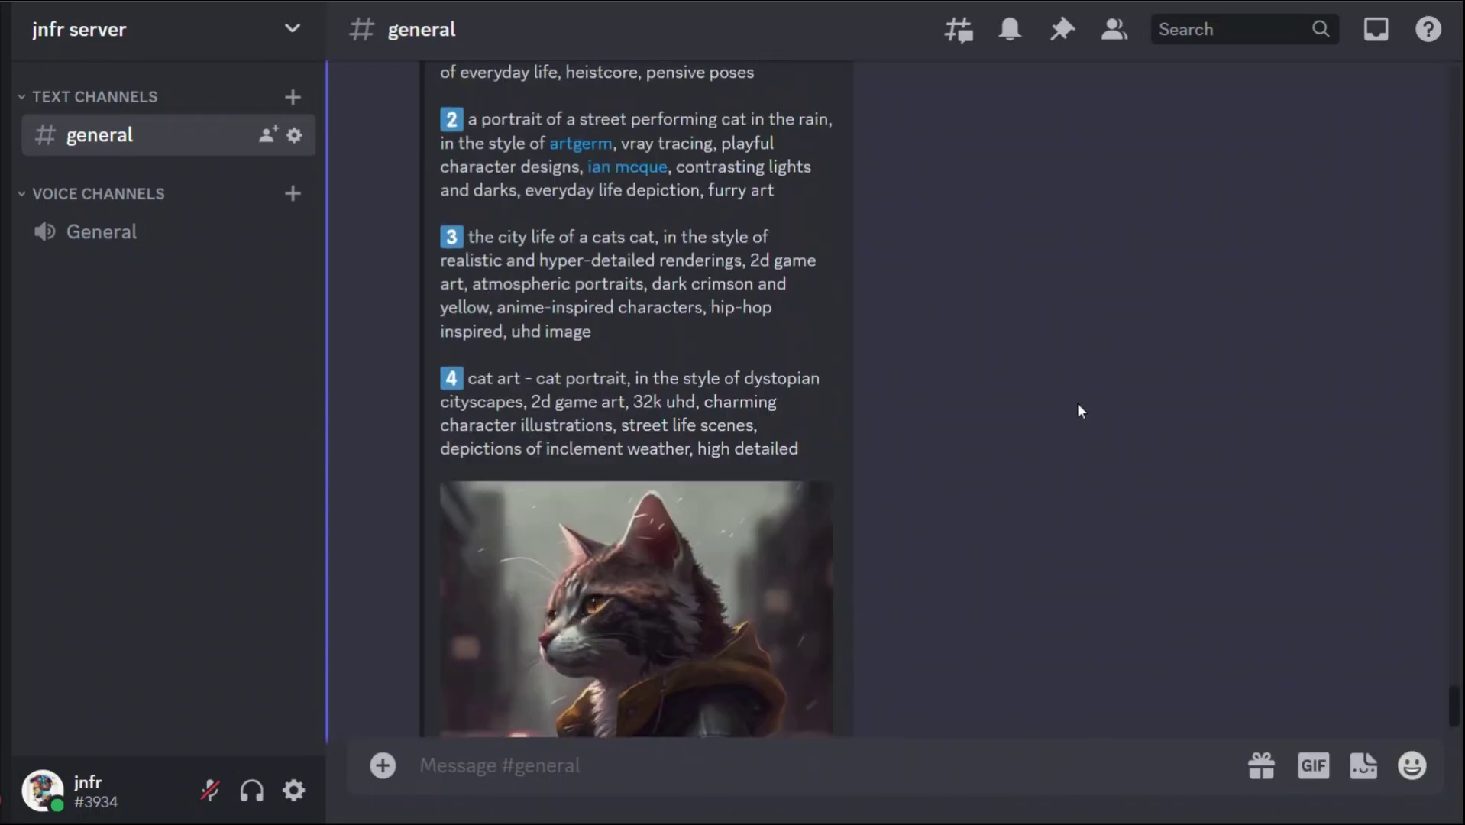
# - Flip through the sample images to the Eiffel Tower, then back through the glasses girl to the headphones
pyautogui.scroll(4, 1077, 403)
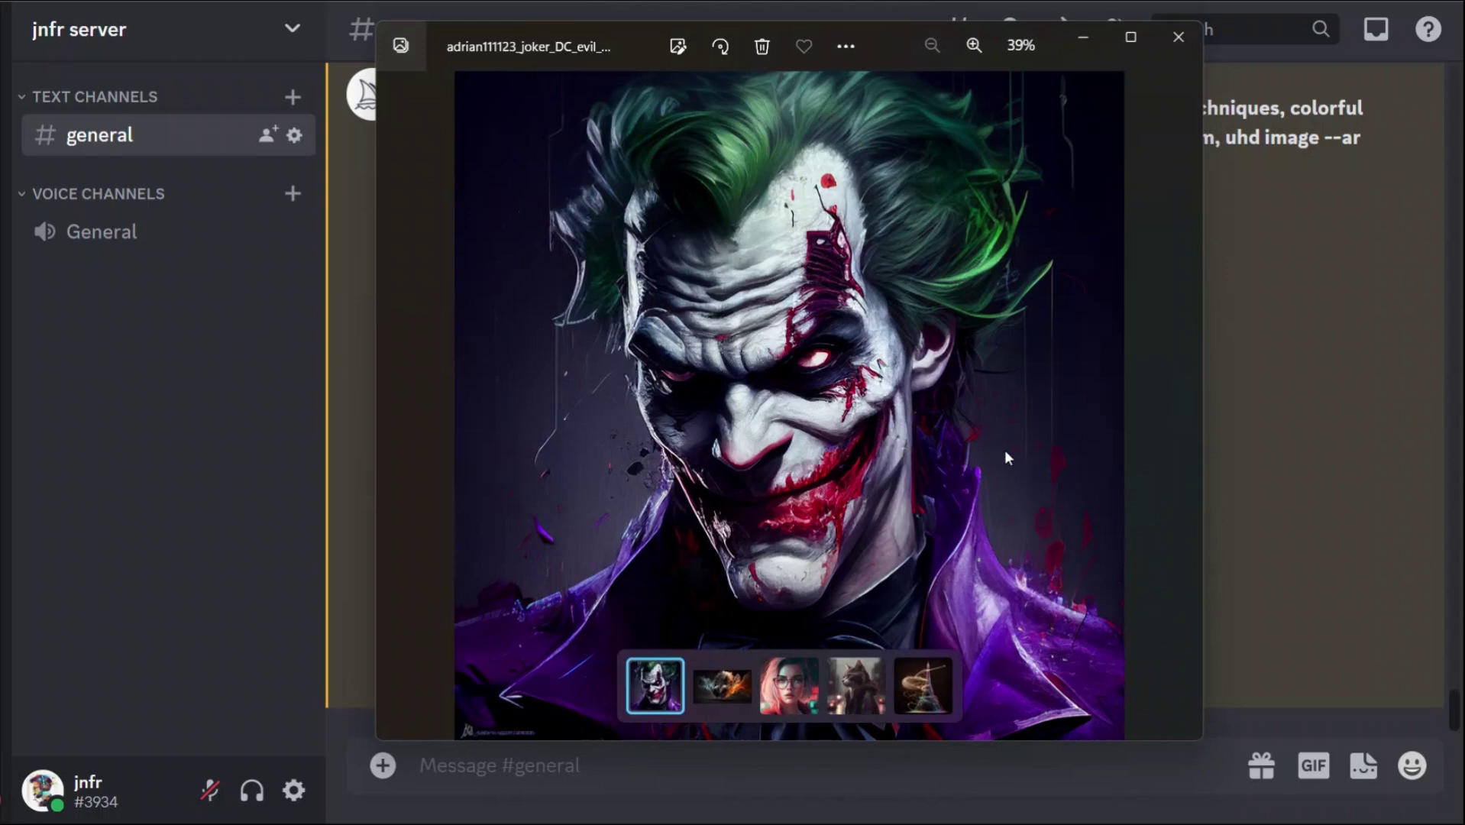
pyautogui.click(1188, 407)
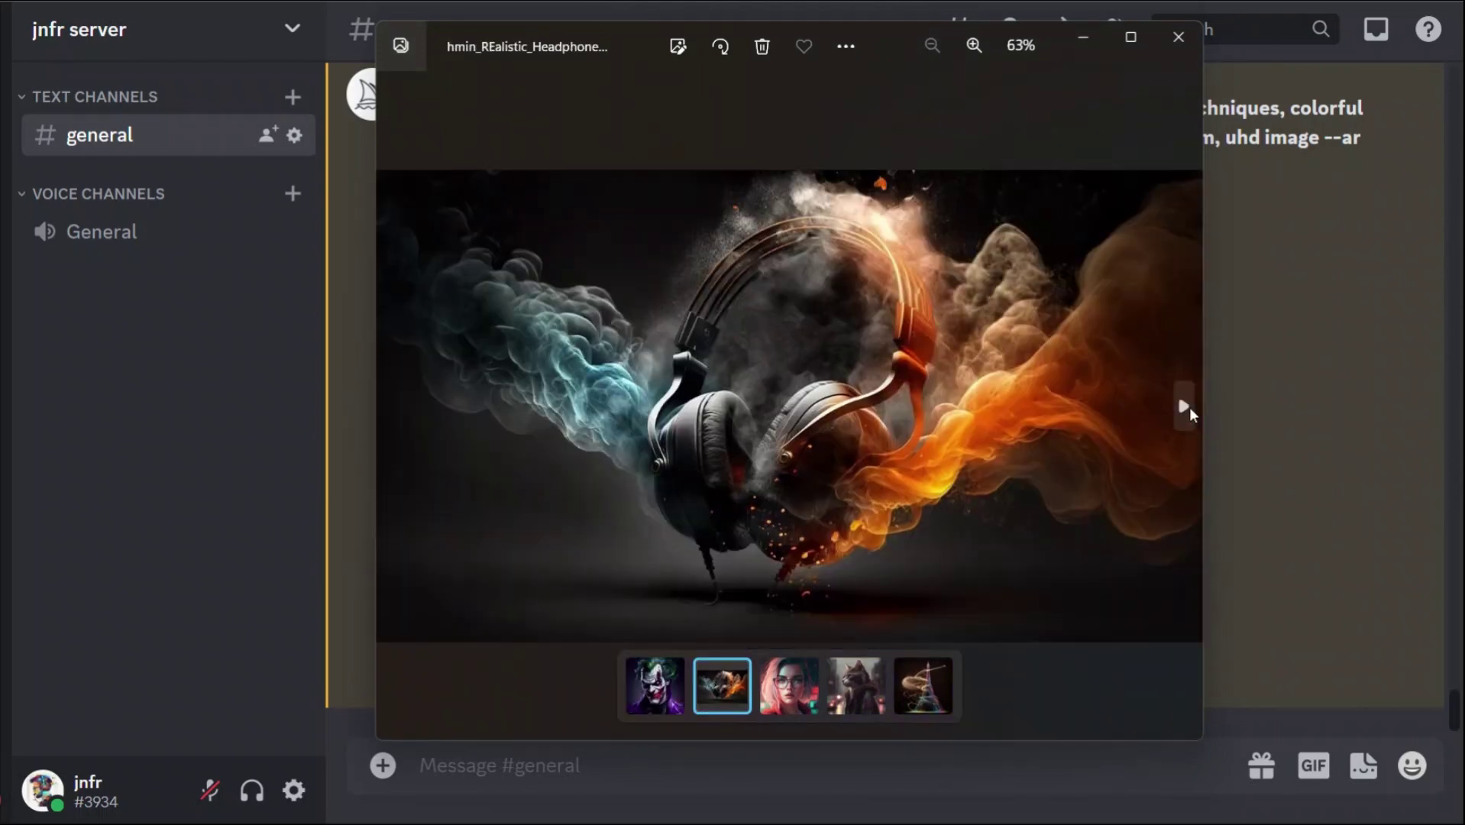
pyautogui.click(1189, 408)
pyautogui.click(1189, 408)
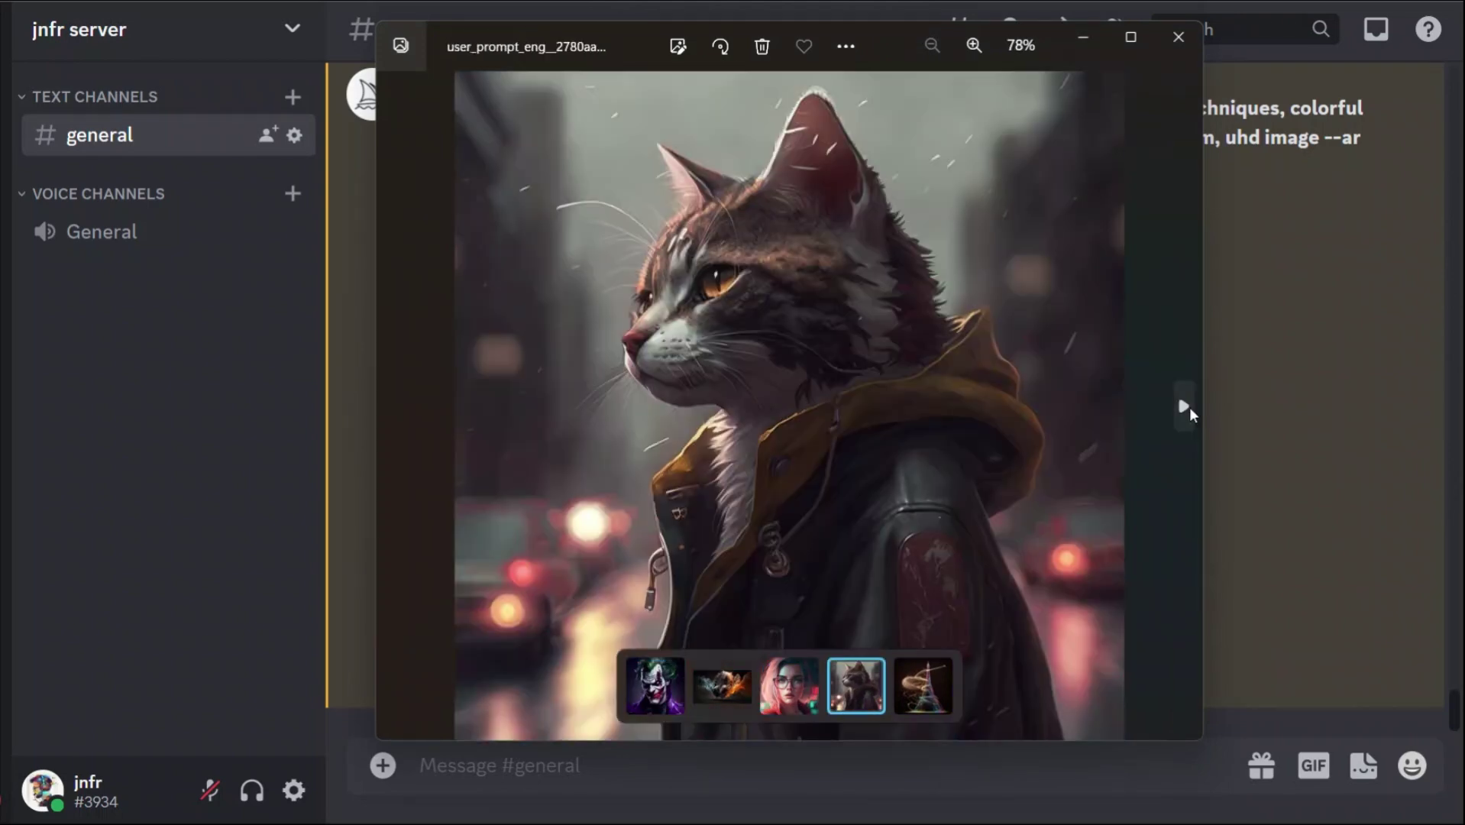
pyautogui.click(1183, 407)
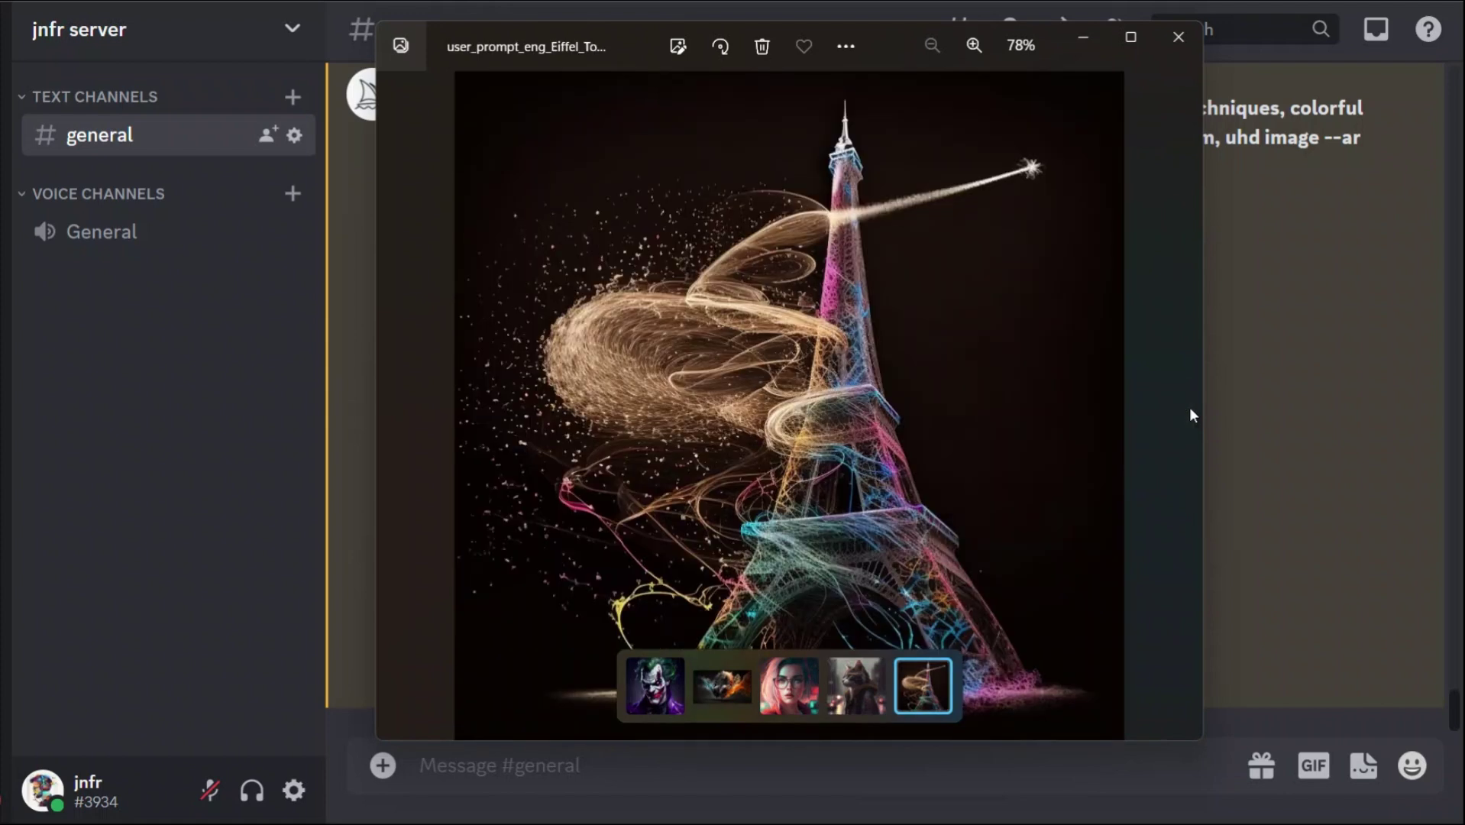
pyautogui.click(398, 404)
pyautogui.click(399, 405)
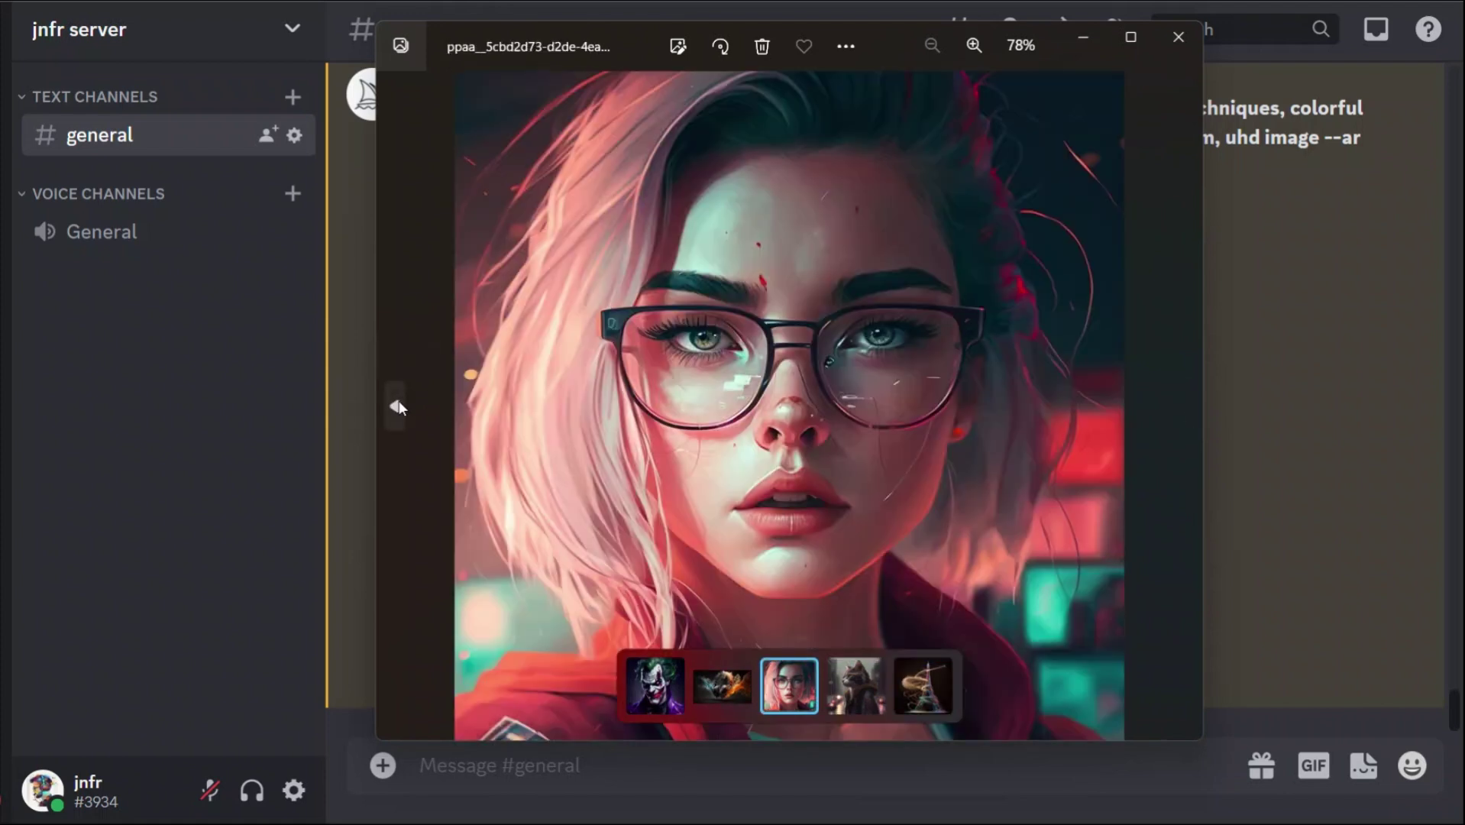
pyautogui.click(398, 405)
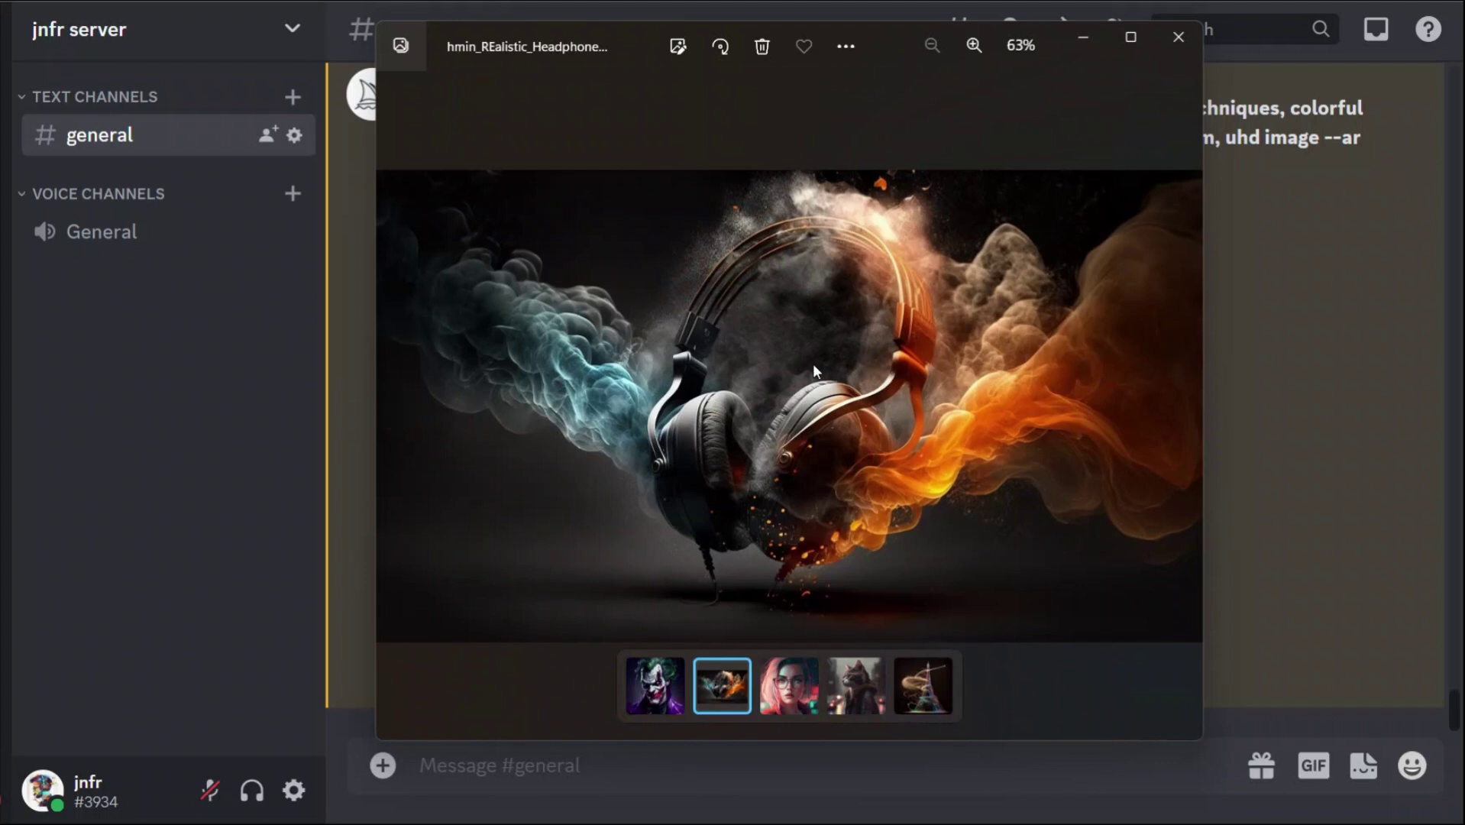
# - Start a Midjourney /describe command with the rainy-street cat image attached
pyautogui.click(578, 765)
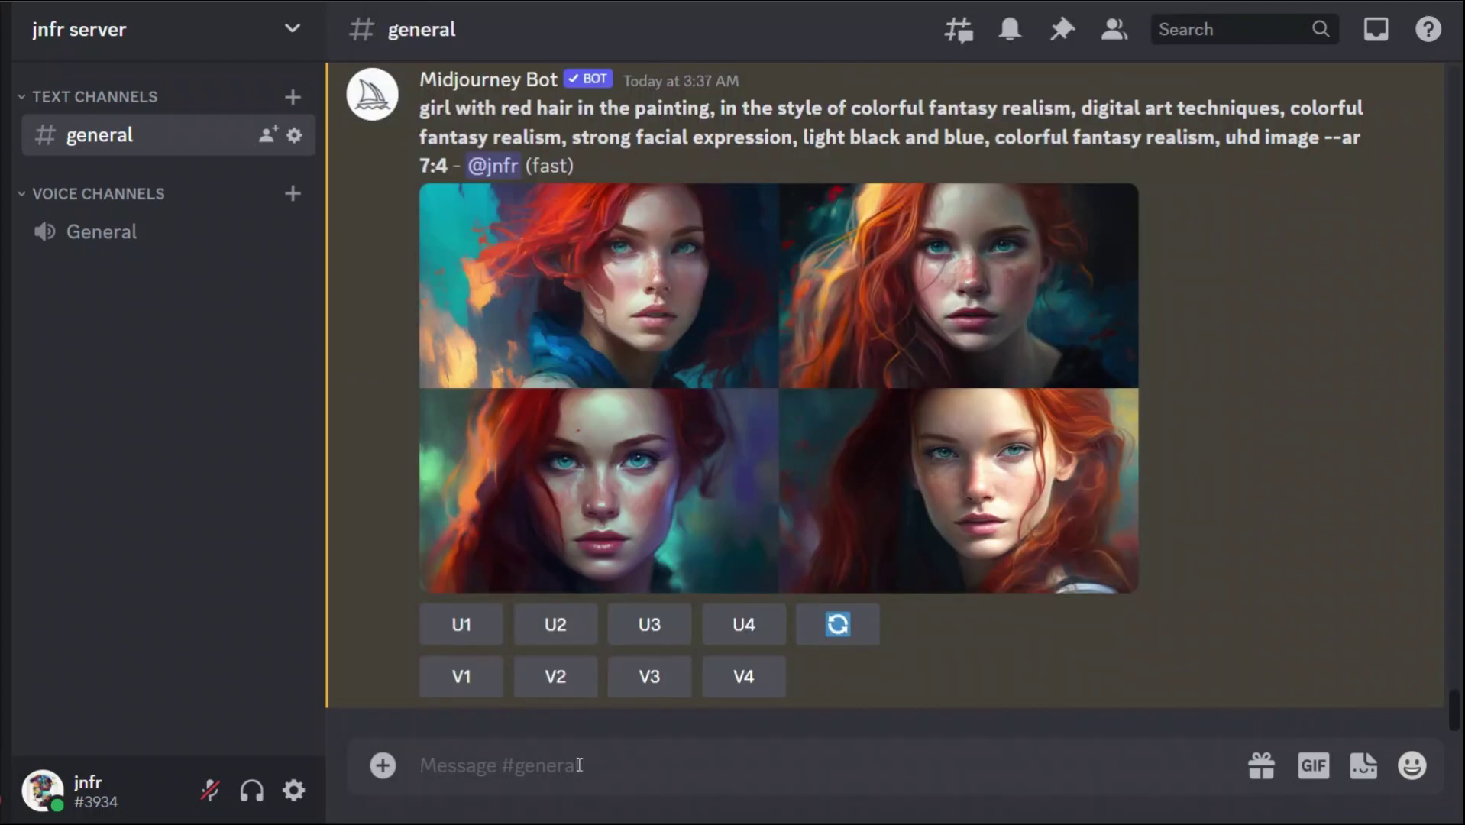
pyautogui.write('/')
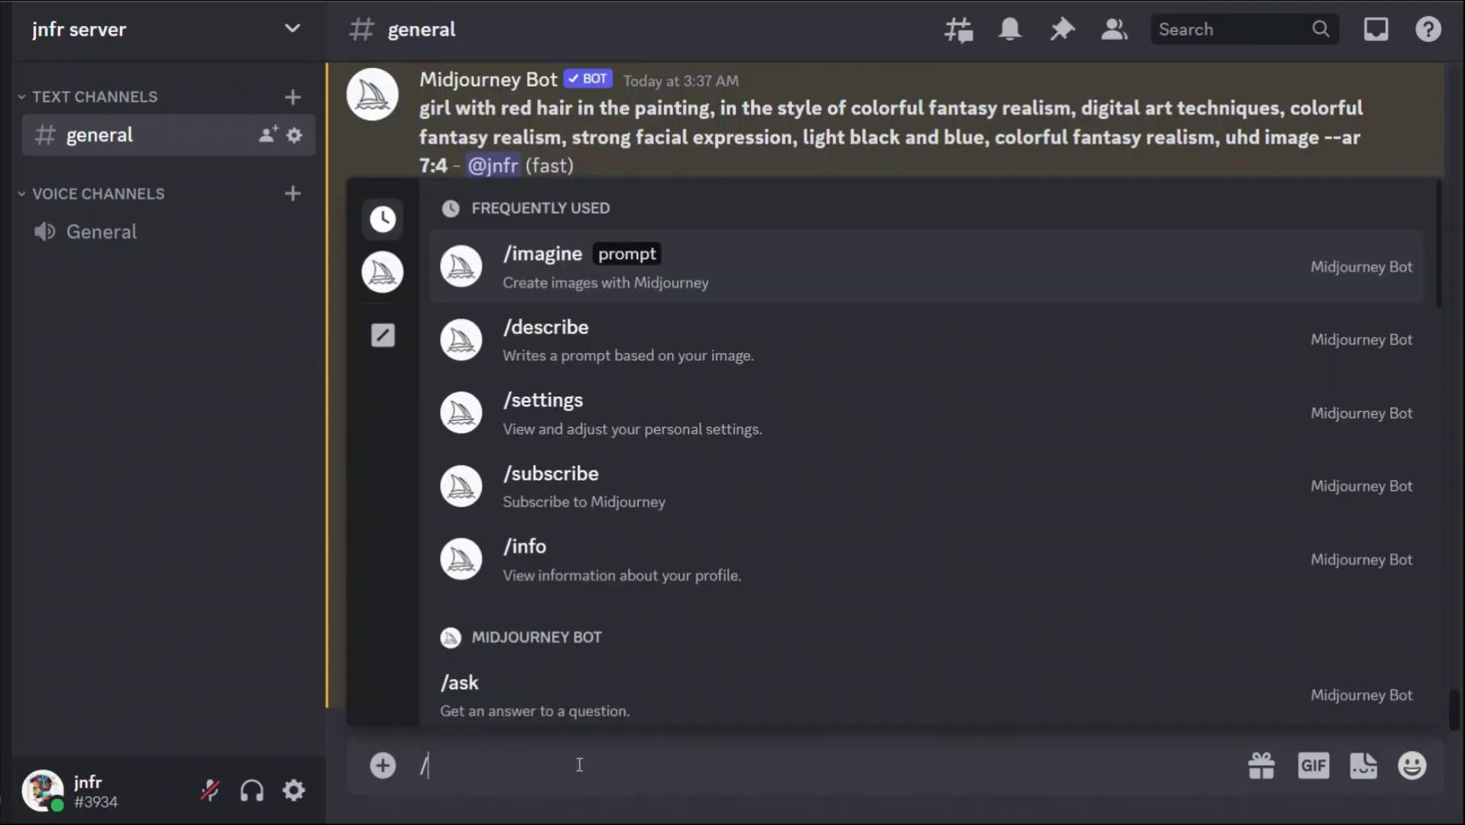
pyautogui.write('des')
pyautogui.click(598, 679)
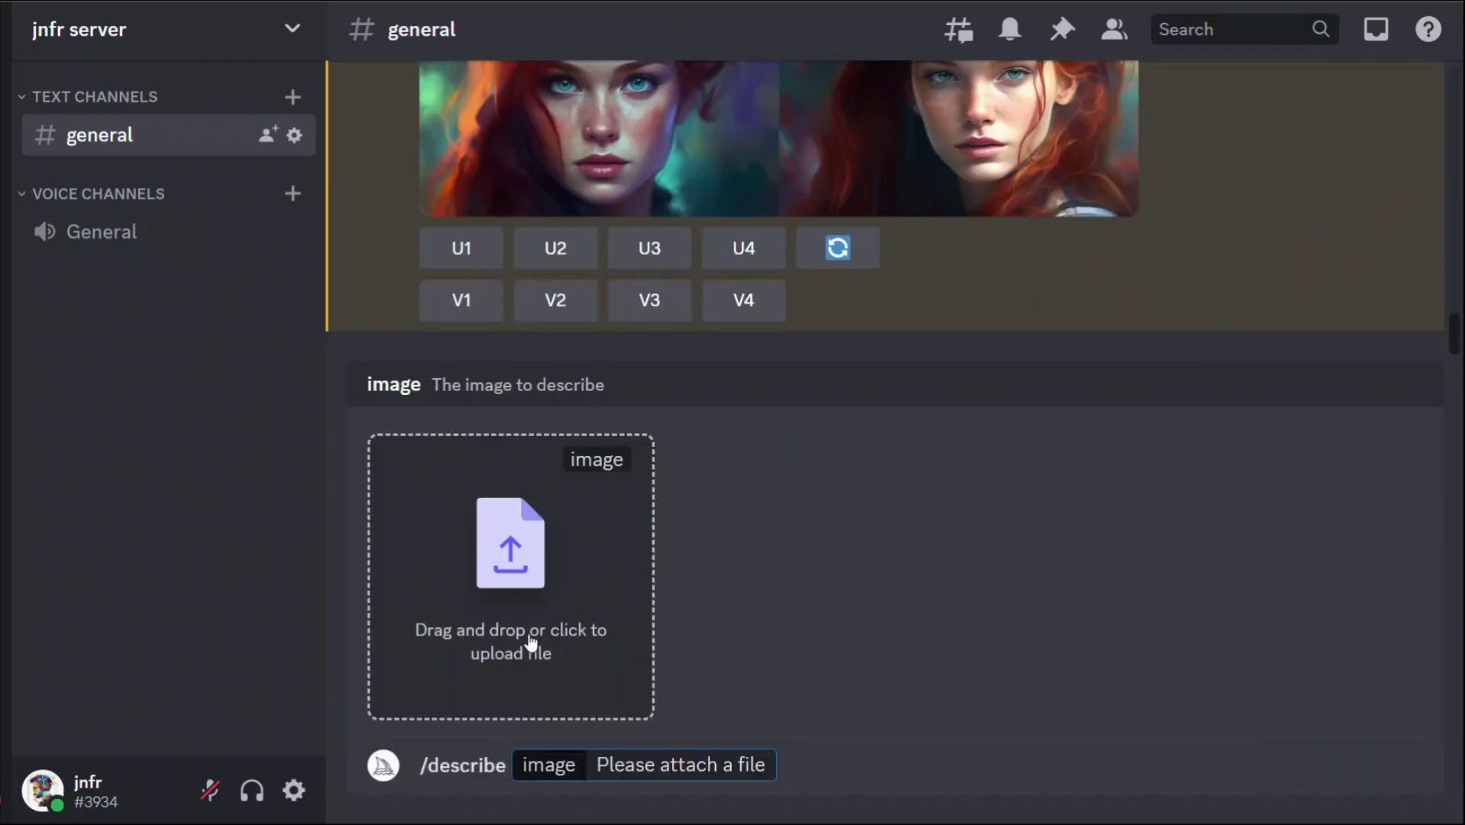
pyautogui.moveTo(46, 557); pyautogui.dragTo(511, 599)
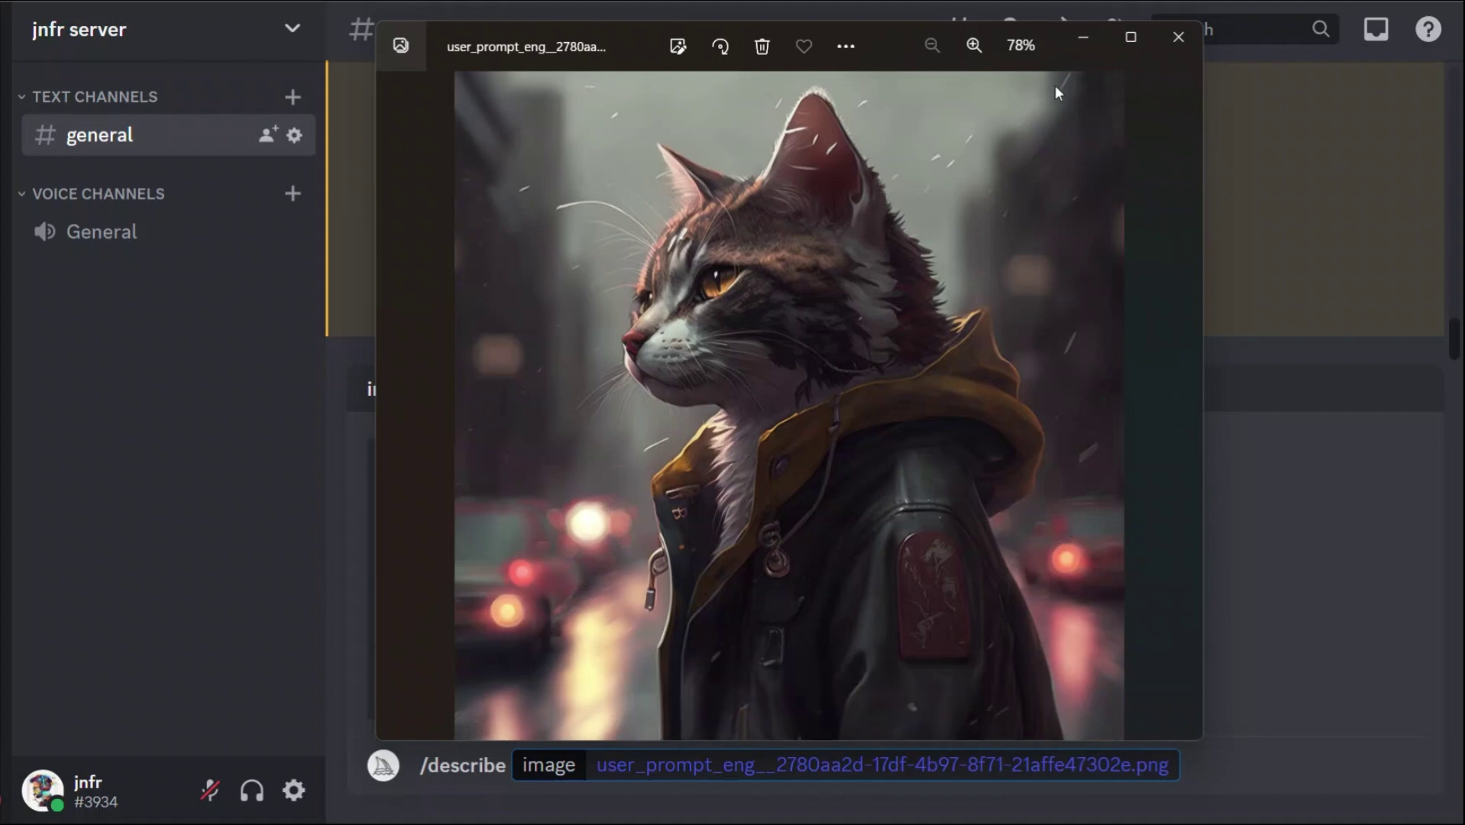
pyautogui.click(1177, 38)
# - Send the cat /describe, then follow prompt 1's artgerm link out to the browser
pyautogui.press('Return')
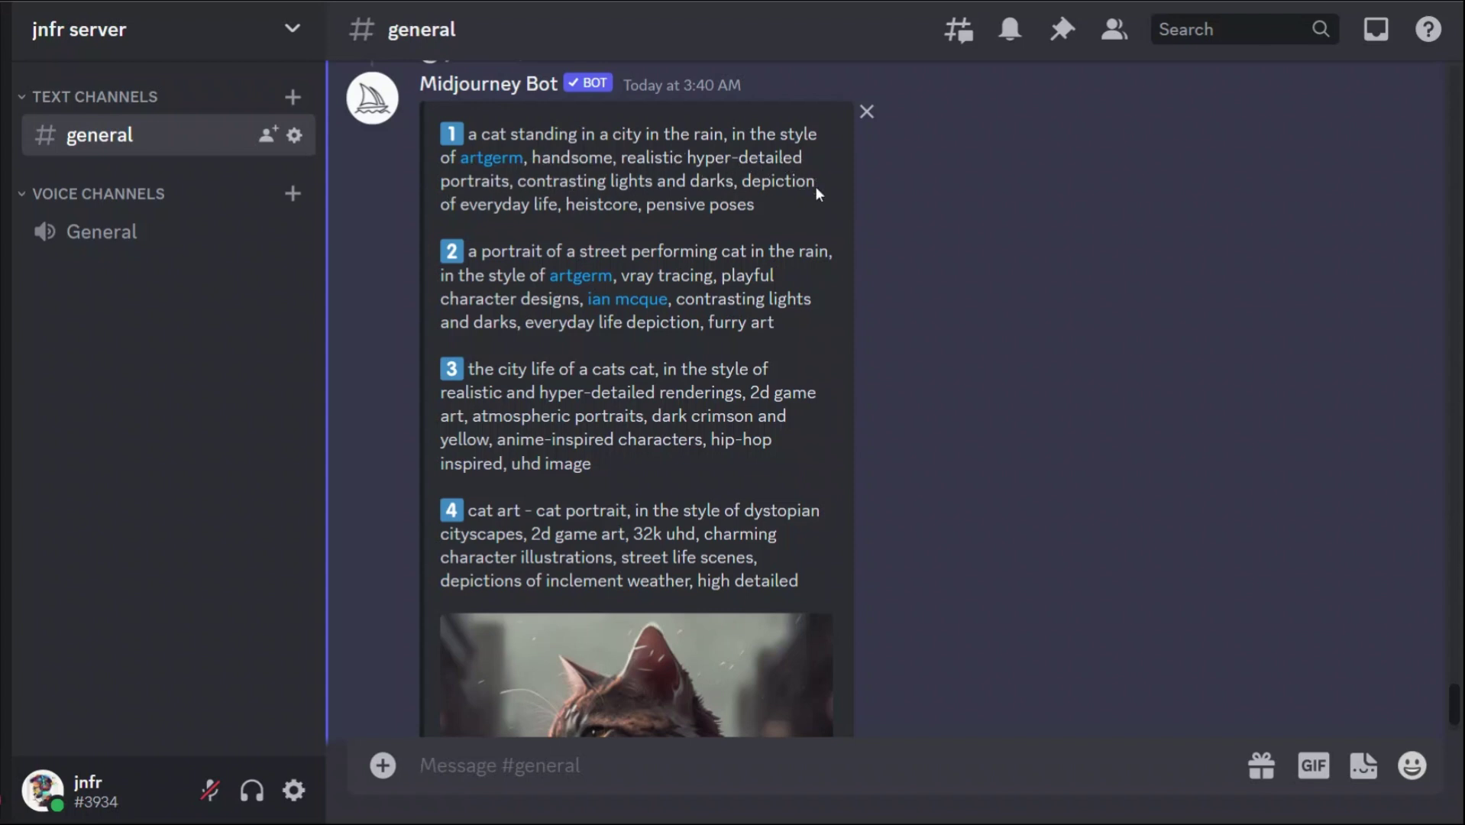
pyautogui.click(499, 158)
pyautogui.click(837, 502)
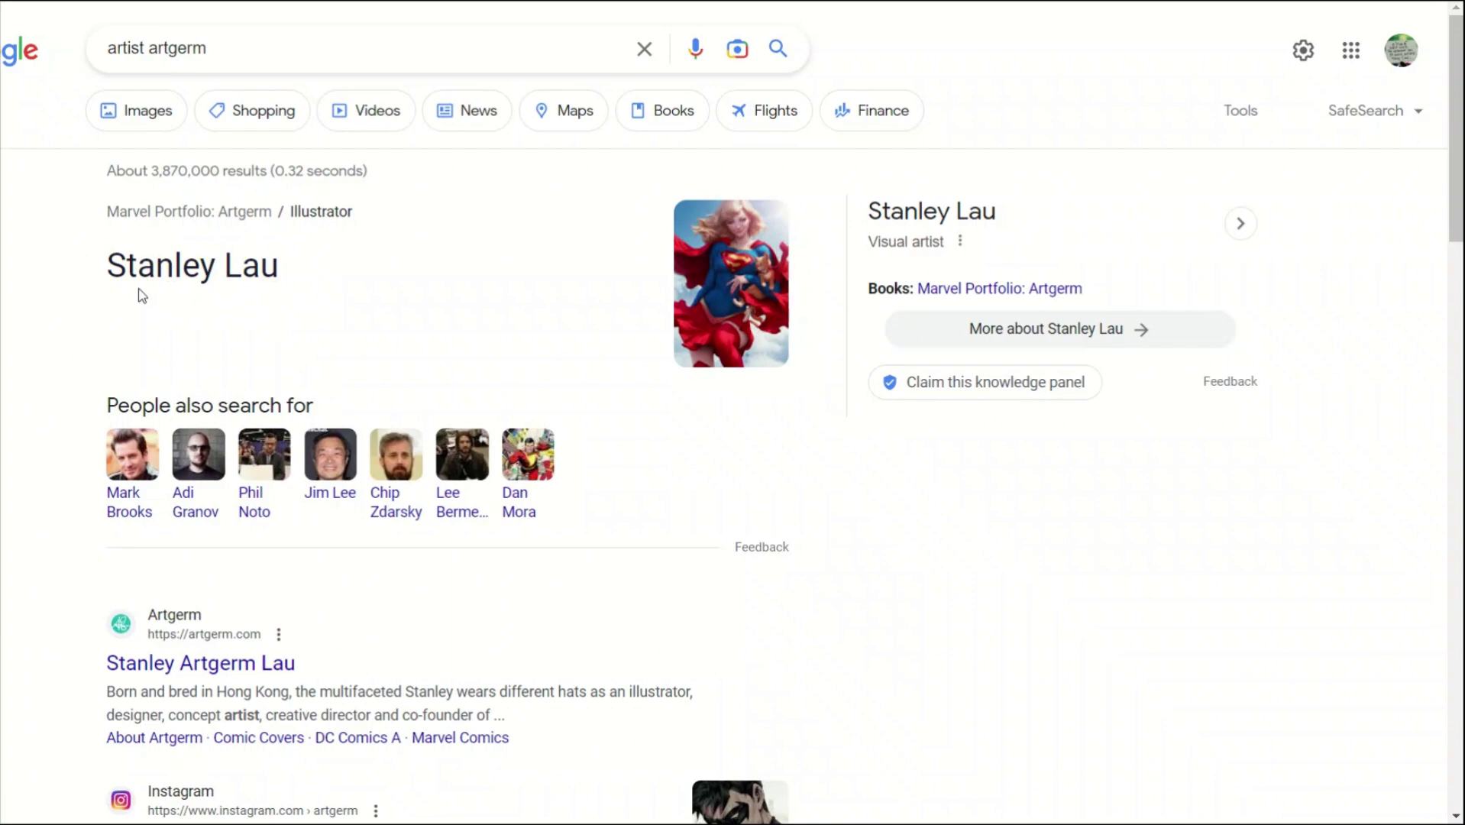
# - Back in Discord, select the full text of suggested prompt 1 for the cat image
pyautogui.hotkey('alt', 'Tab')
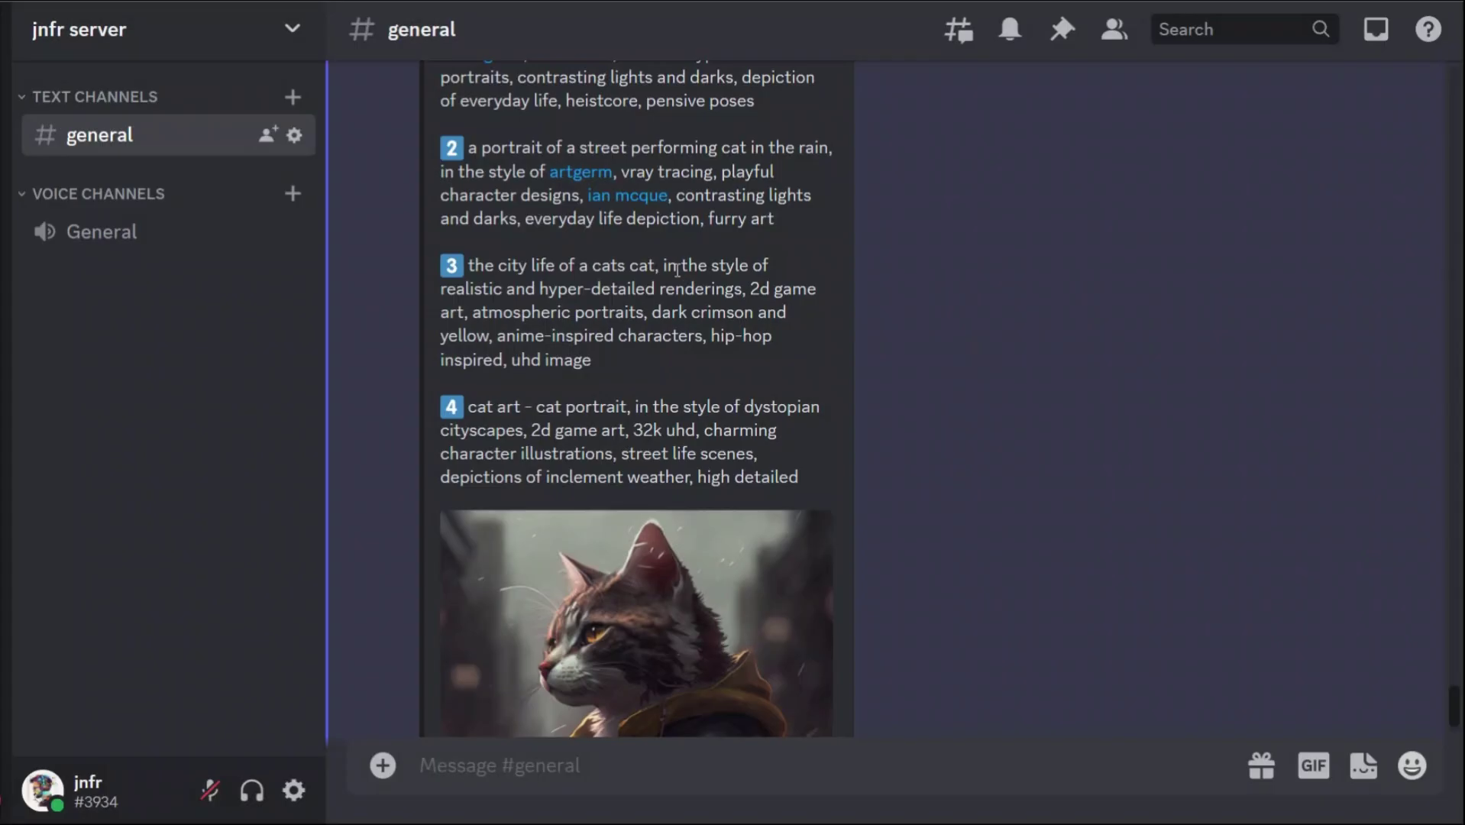
pyautogui.moveTo(469, 267); pyautogui.dragTo(676, 363)
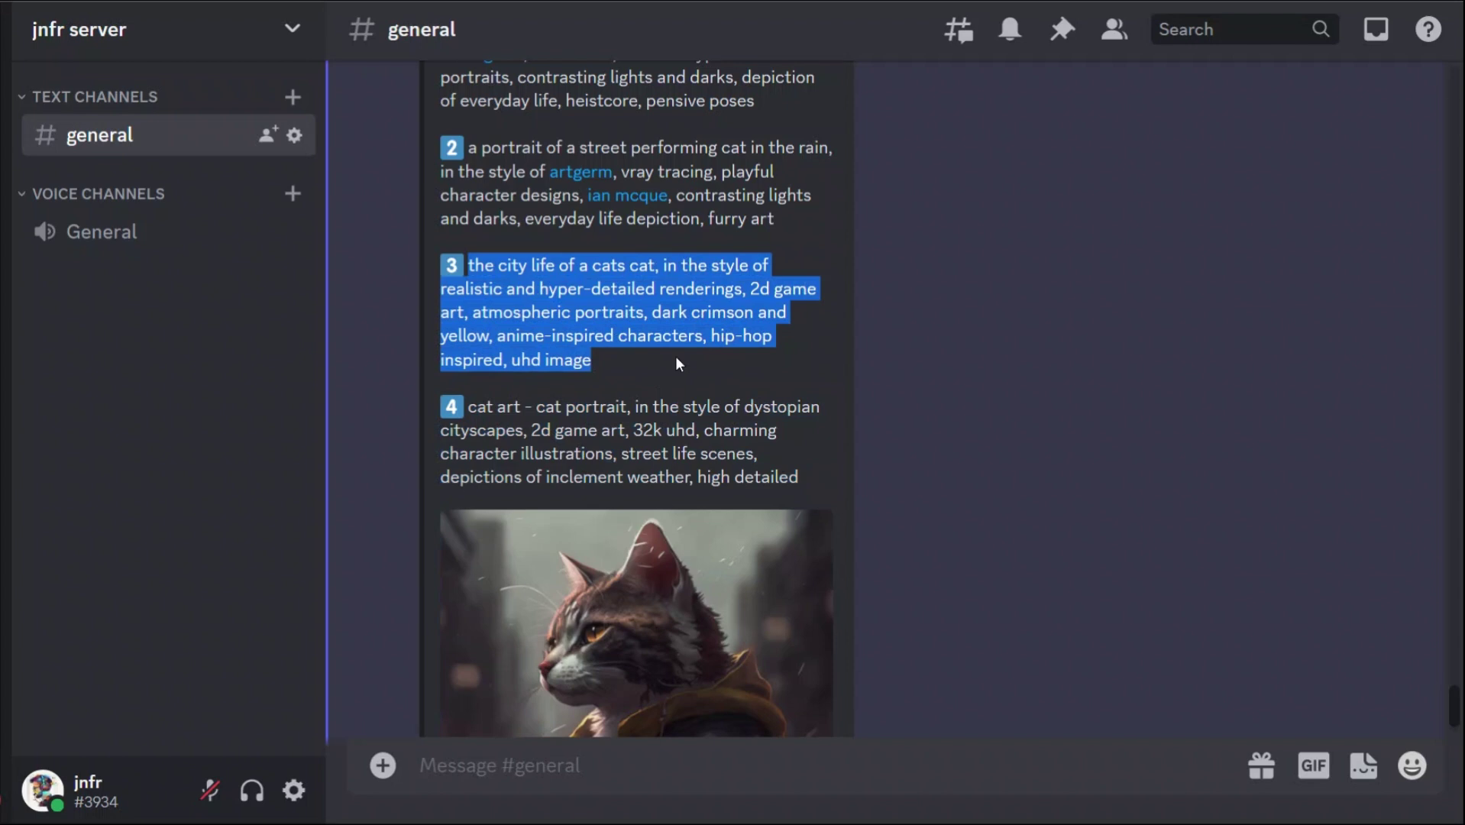
pyautogui.moveTo(676, 364); pyautogui.dragTo(799, 303)
pyautogui.scroll(-1, 728, 347)
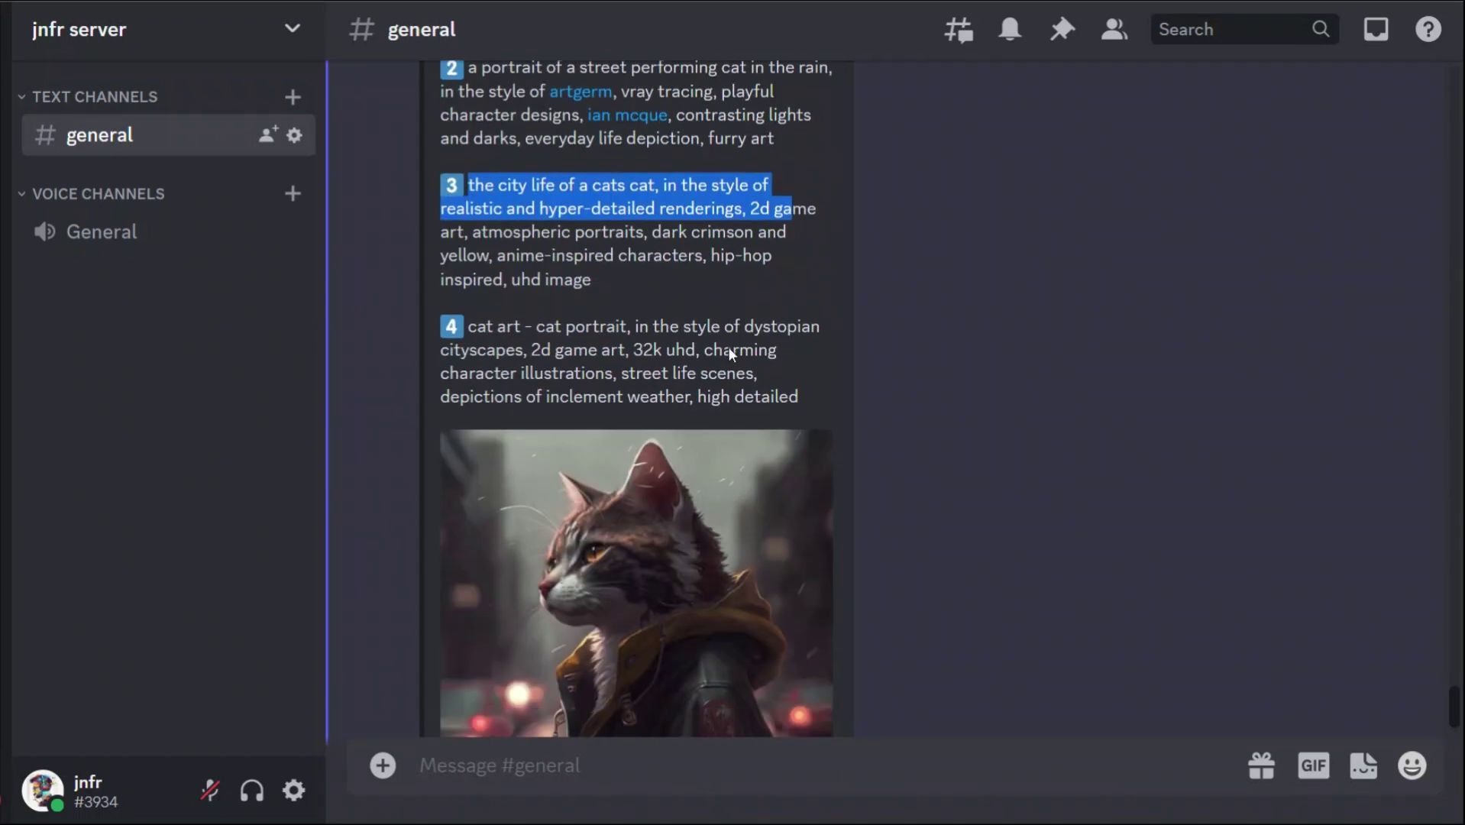
pyautogui.scroll(1, 763, 346)
pyautogui.scroll(1, 794, 320)
pyautogui.moveTo(769, 204); pyautogui.dragTo(468, 134)
pyautogui.hotkey('ctrl', 'c')
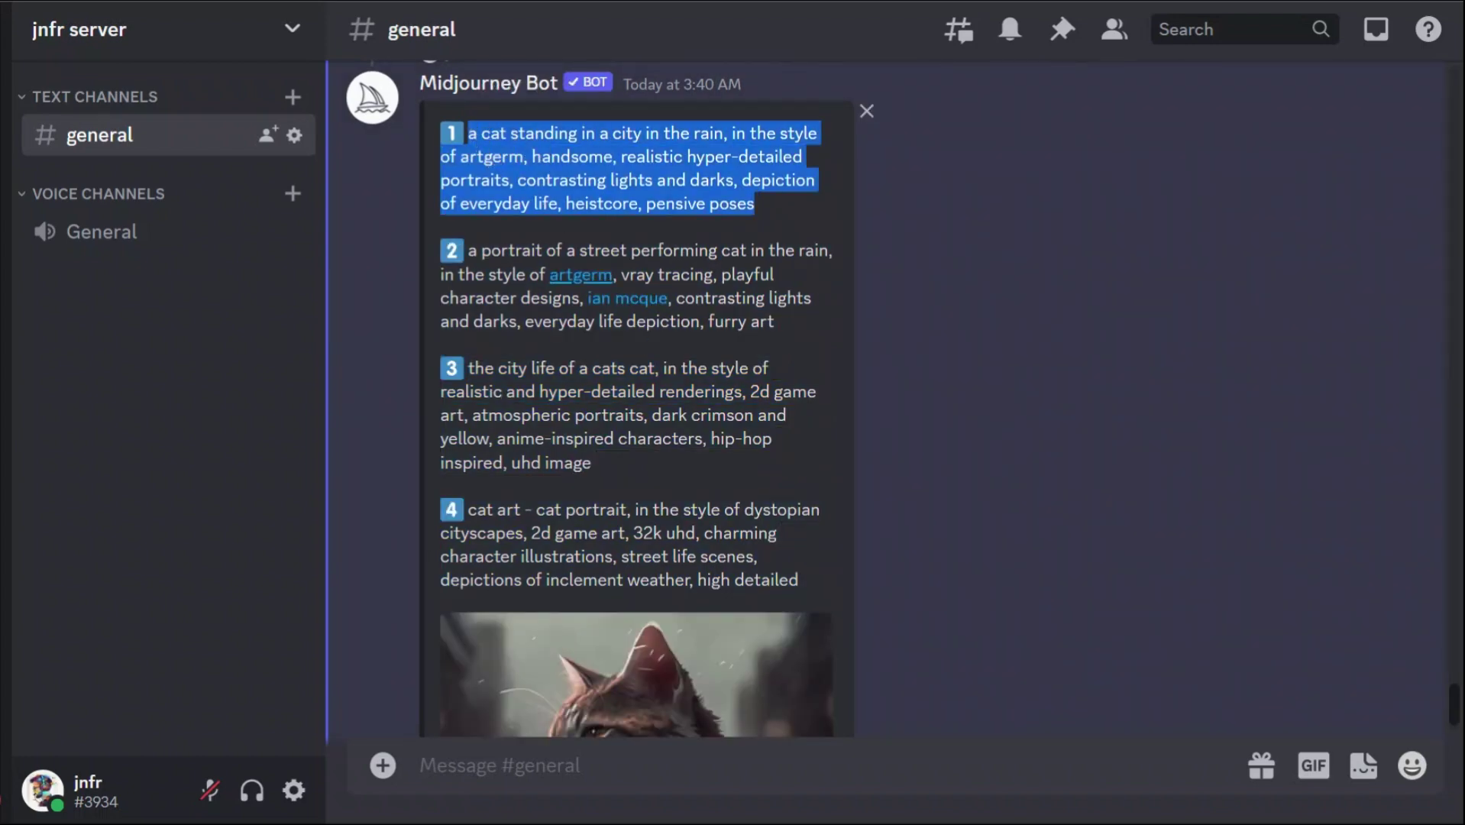
pyautogui.scroll(-5, 682, 450)
# - Run /imagine with the copied prompt 1 text of a cat in the rainy city
pyautogui.write('/')
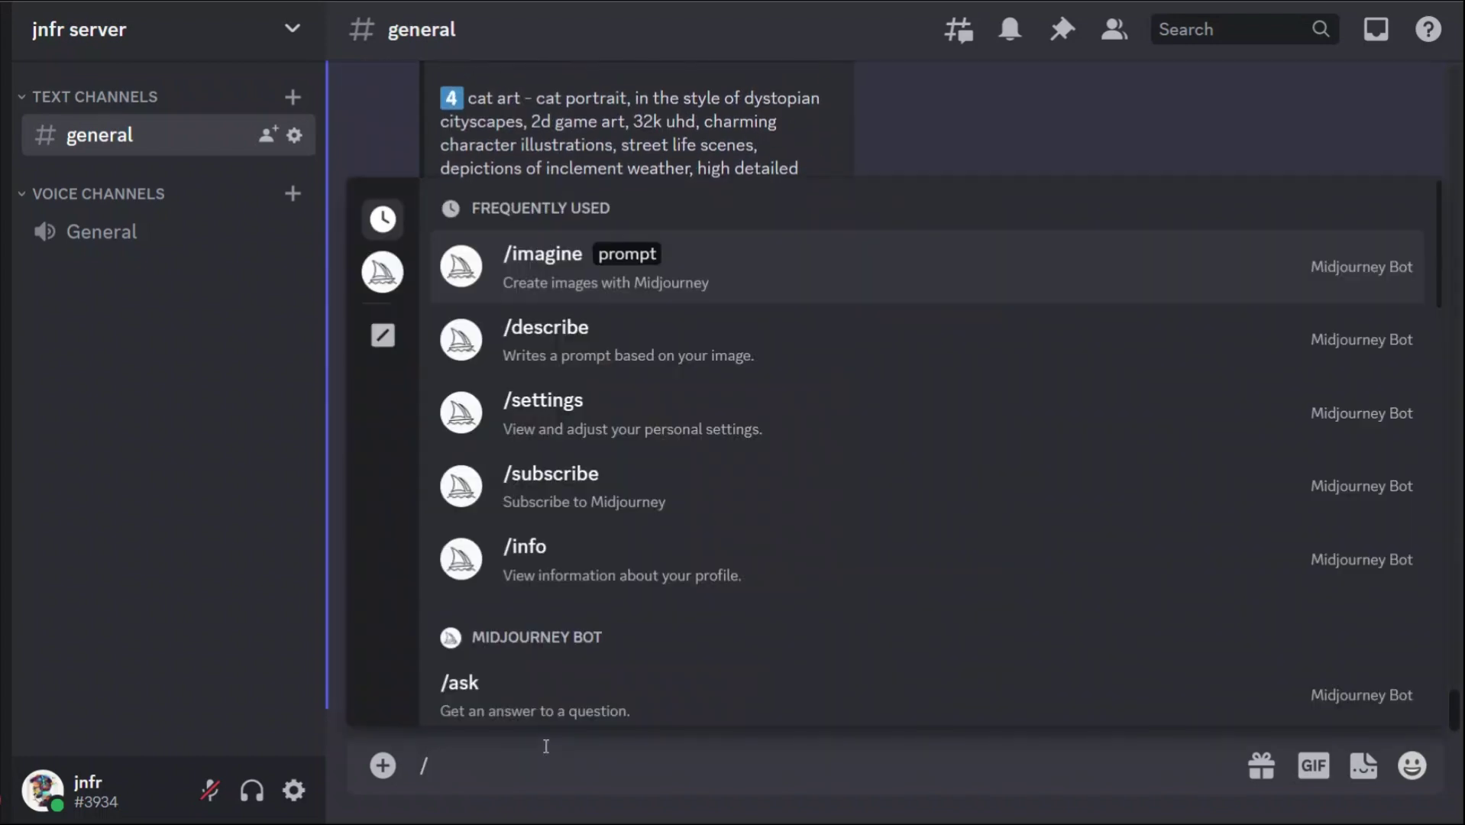
pyautogui.write('im')
pyautogui.press('Tab')
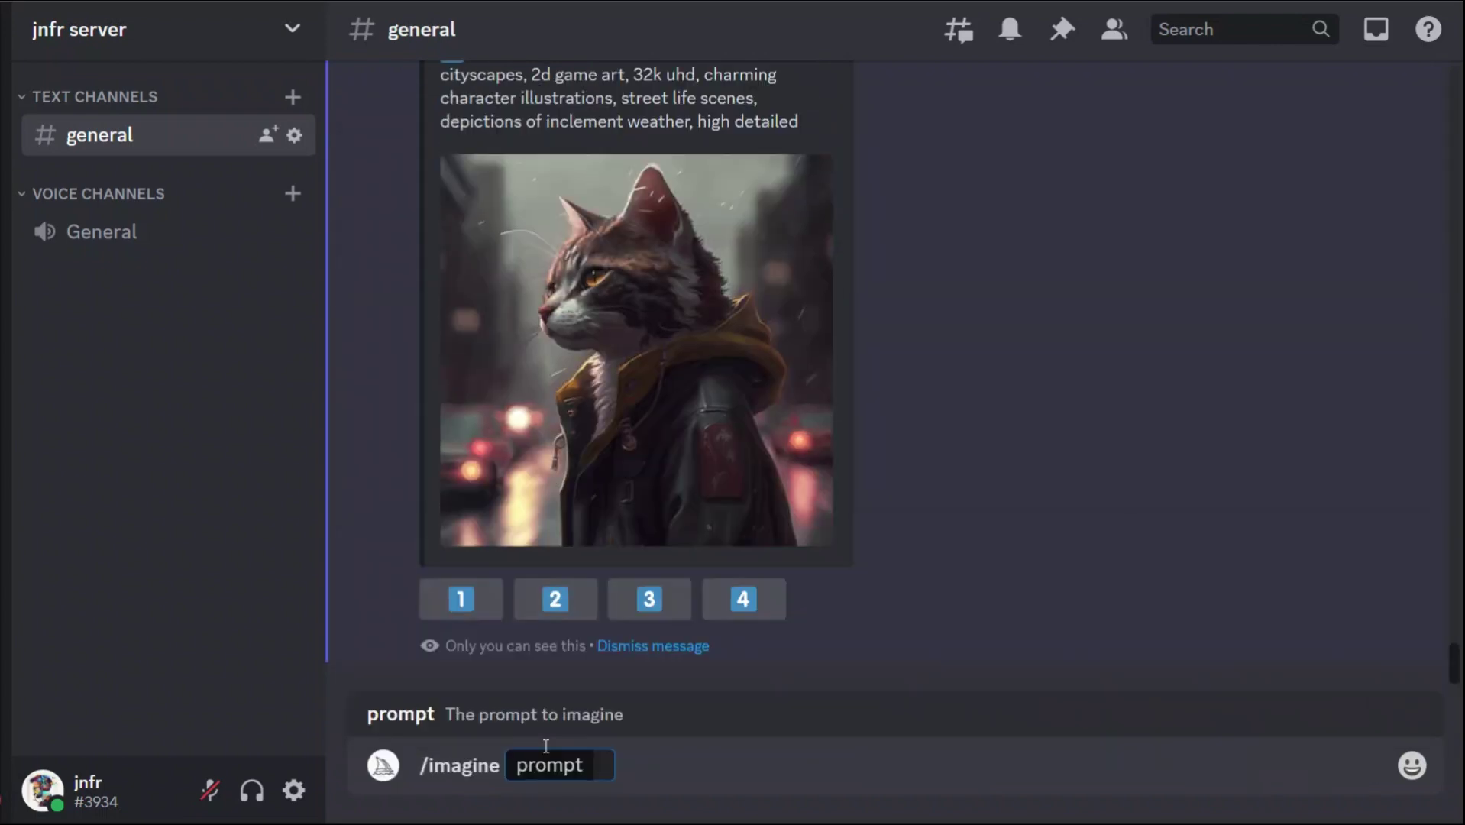
pyautogui.hotkey('ctrl', 'v')
pyautogui.press('Return')
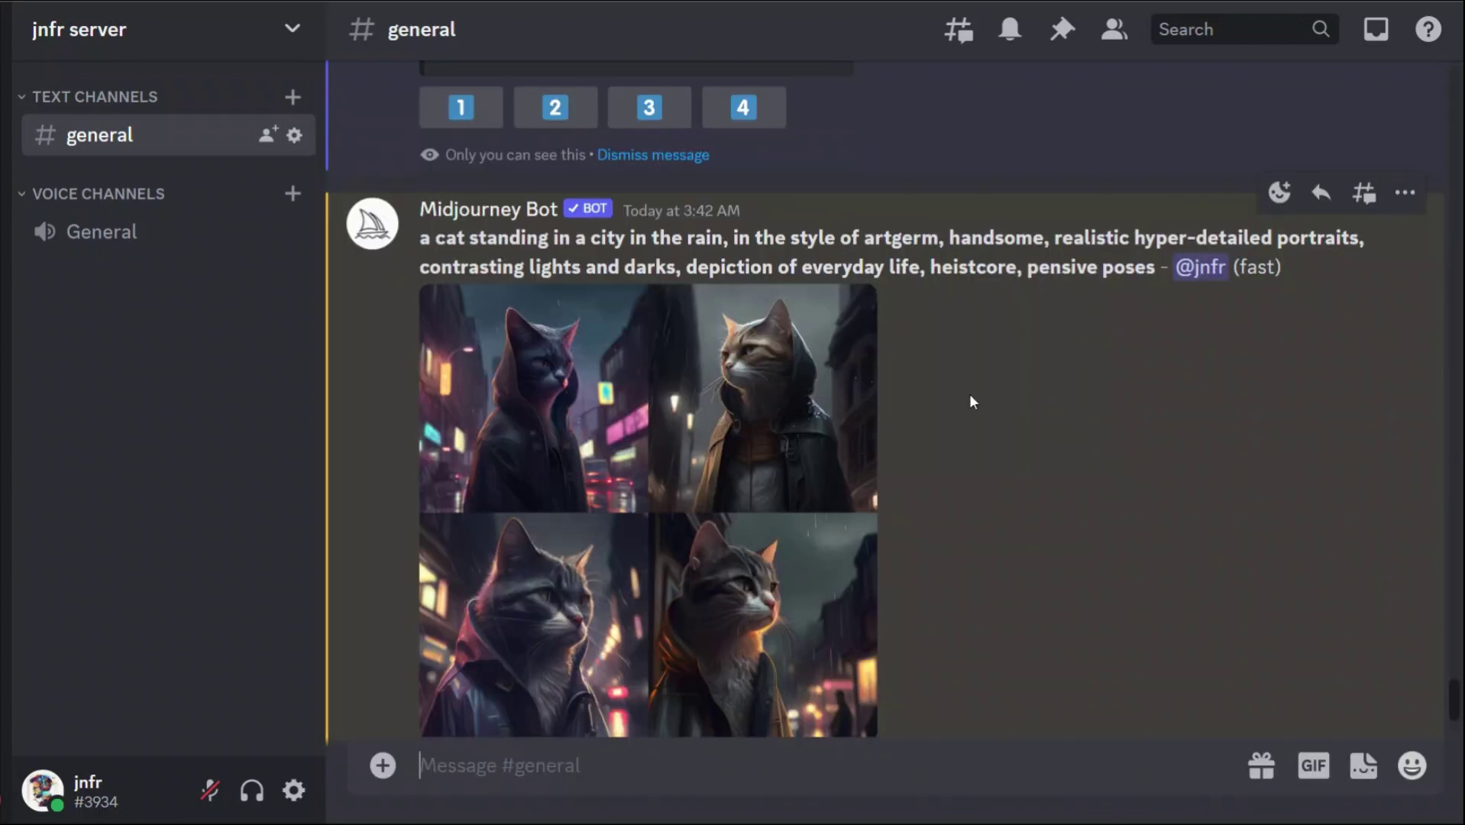
# - Enlarge the new cat grids and the original cat picture in turn to compare them
pyautogui.click(769, 378)
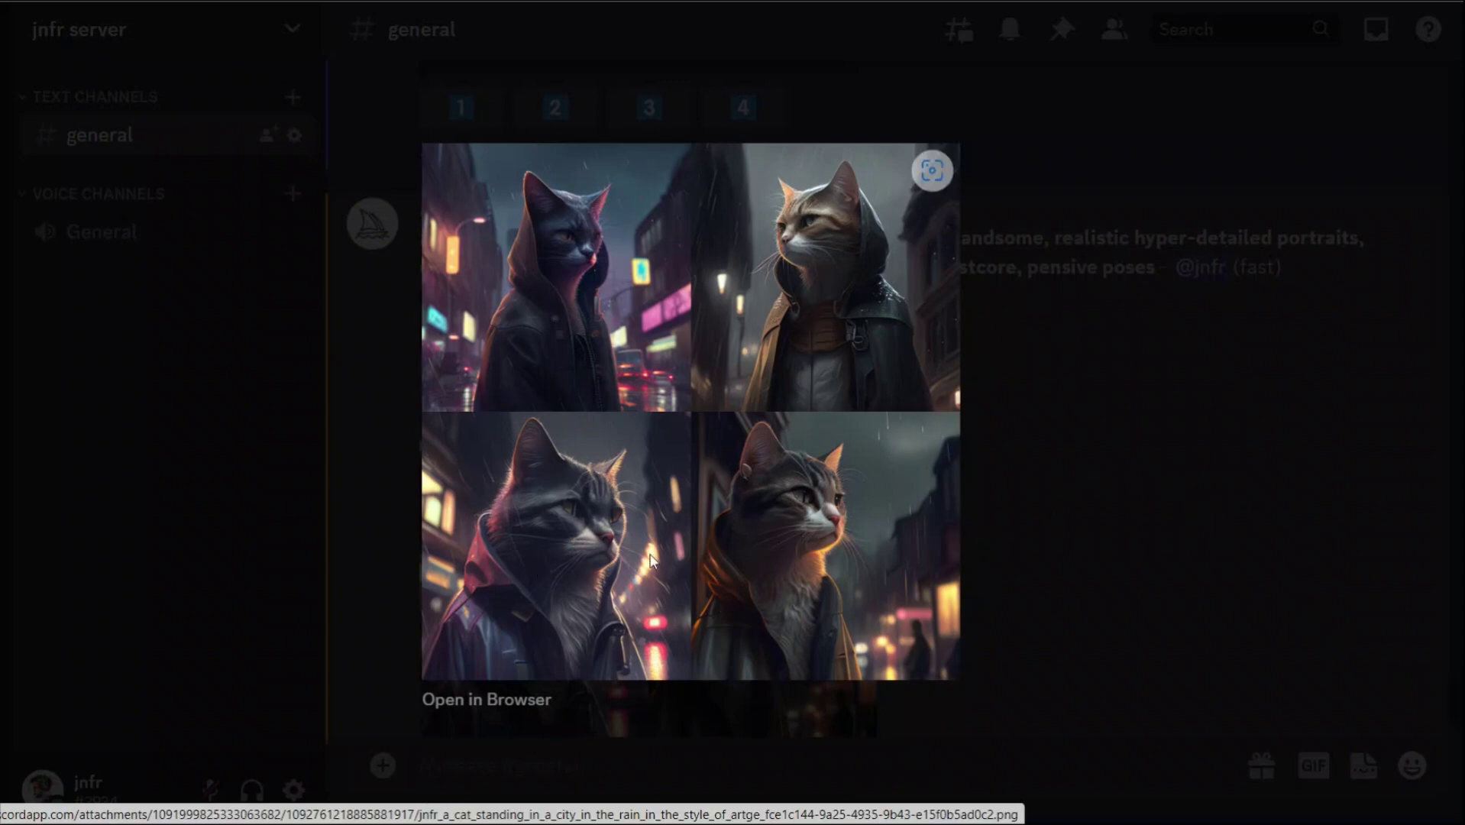
pyautogui.click(1082, 556)
pyautogui.scroll(6, 928, 553)
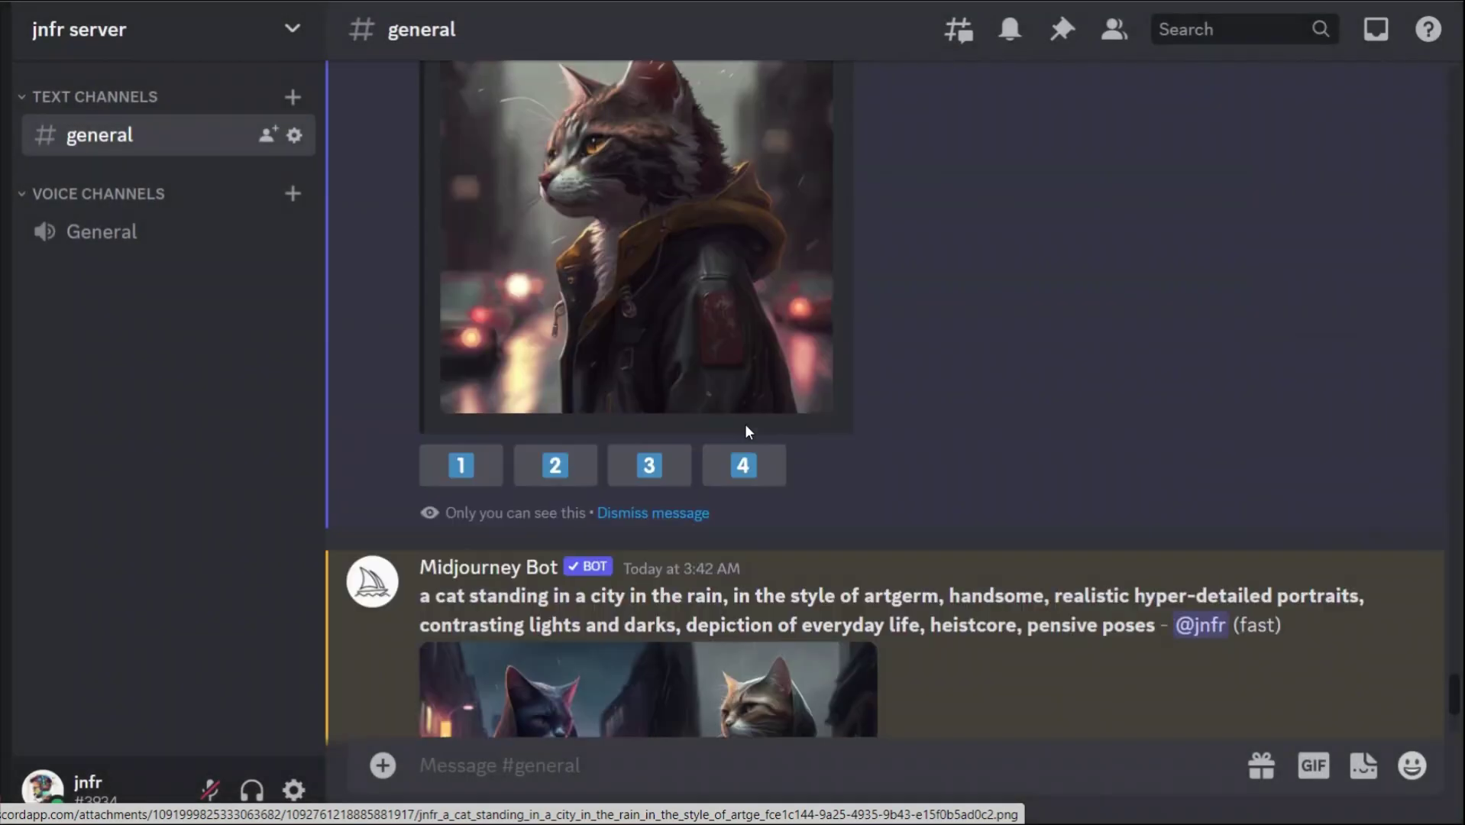
pyautogui.click(705, 420)
pyautogui.click(1085, 449)
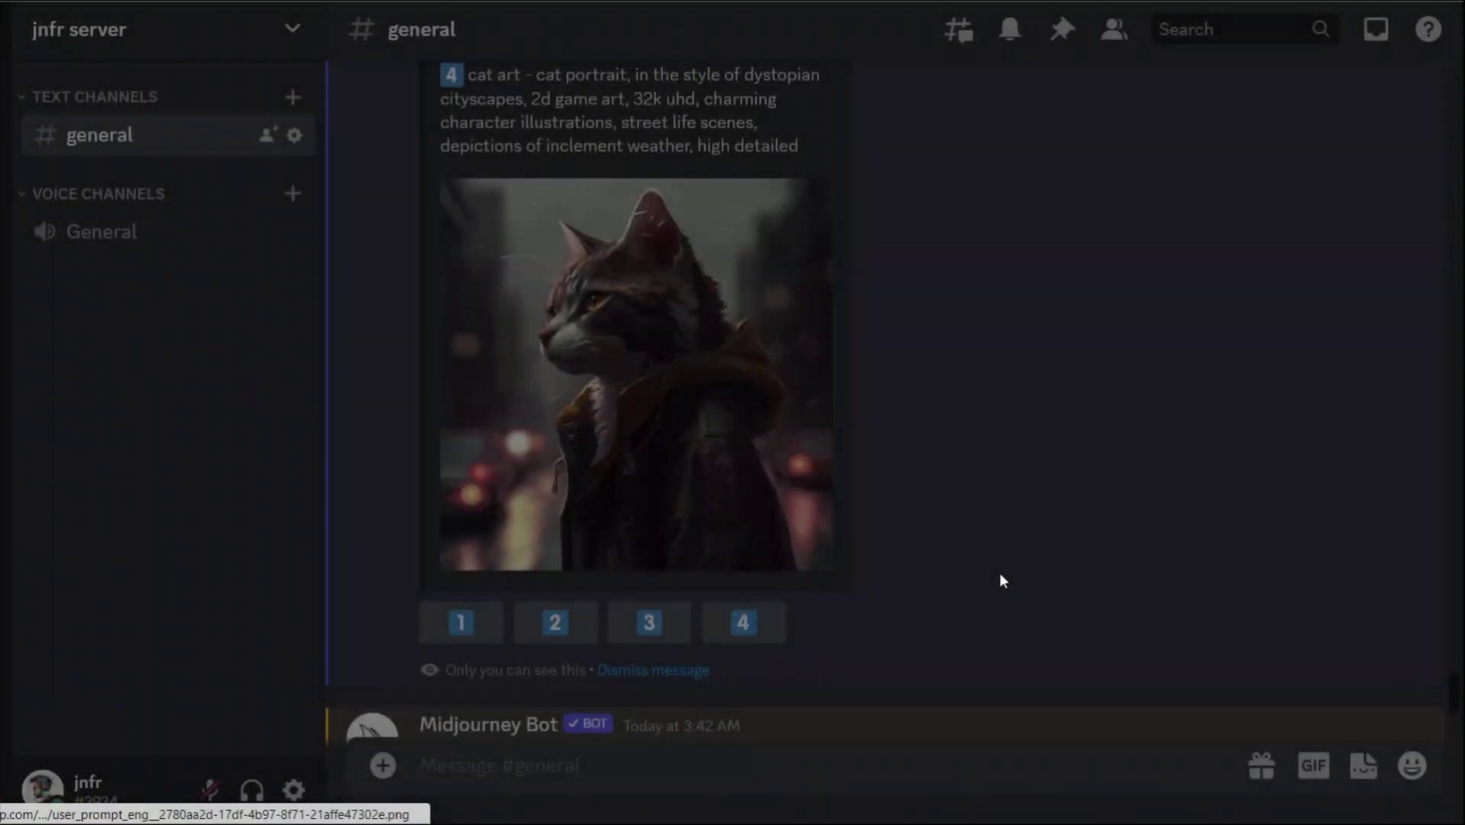
pyautogui.scroll(-5, 993, 595)
pyautogui.scroll(-3, 989, 613)
pyautogui.click(805, 287)
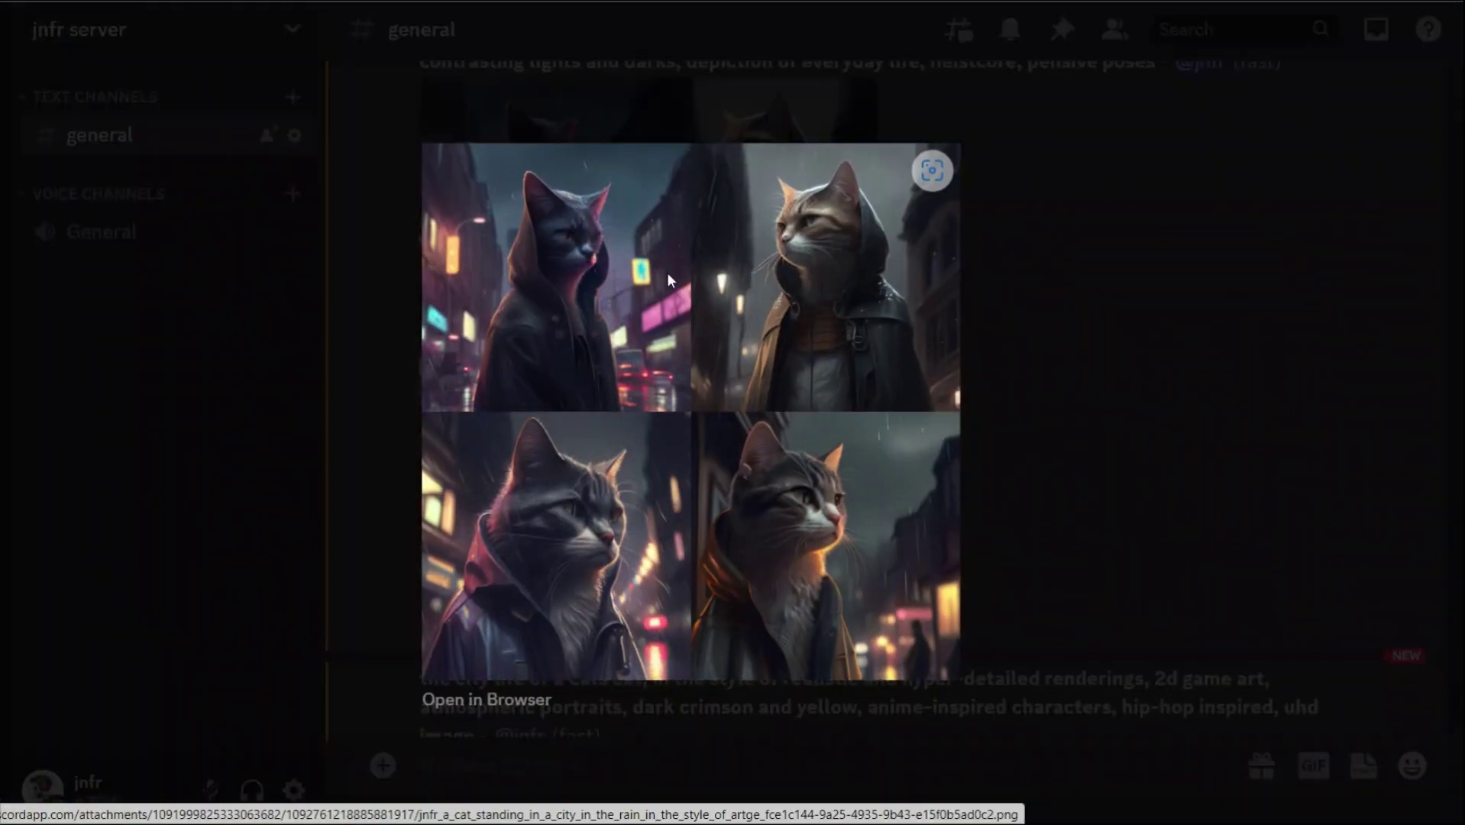
pyautogui.click(1042, 452)
pyautogui.scroll(-6, 1053, 489)
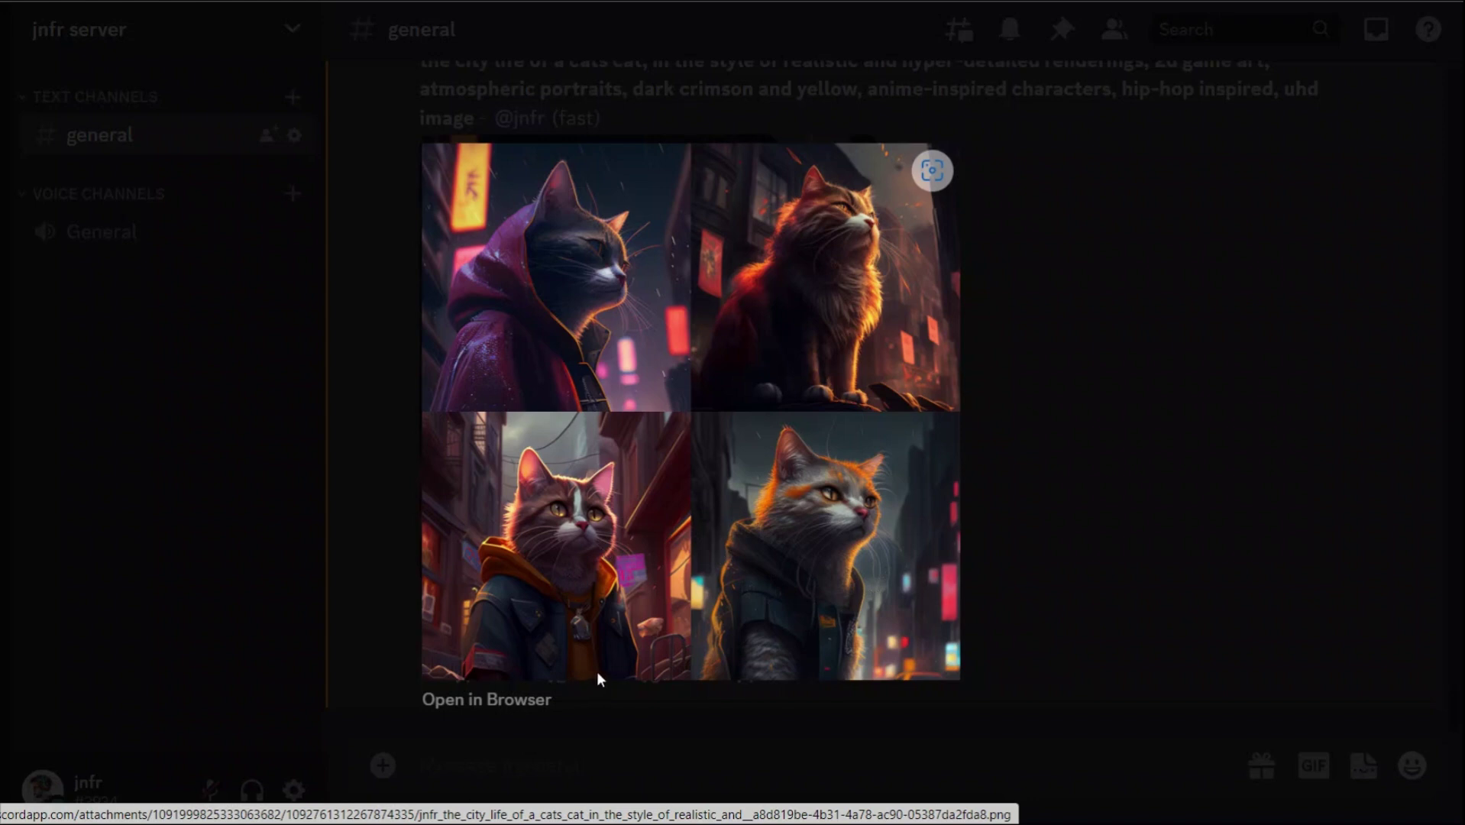
# - Send a /describe command with the joker PNG attached
pyautogui.click(1068, 458)
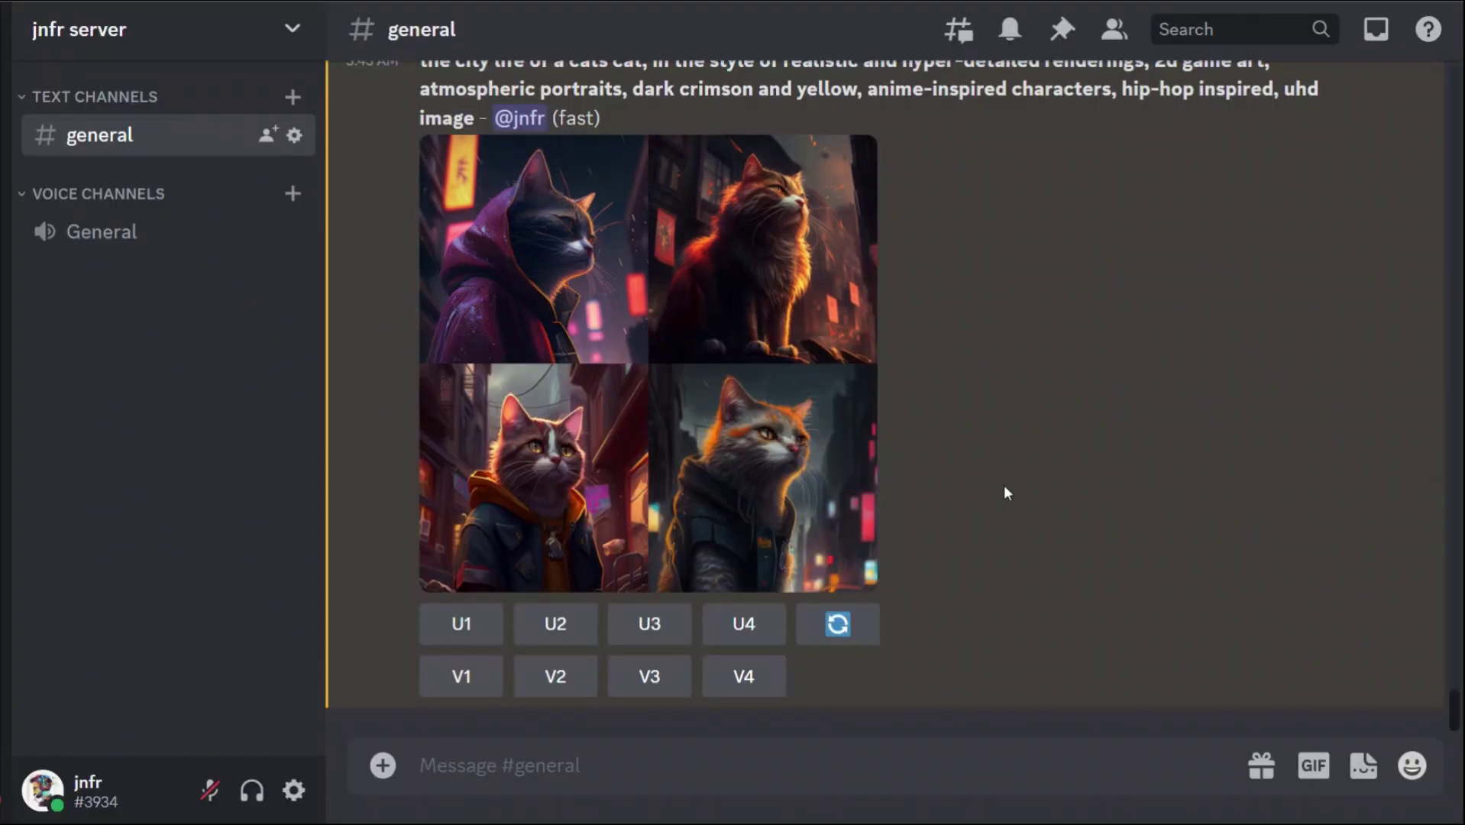
pyautogui.write('/')
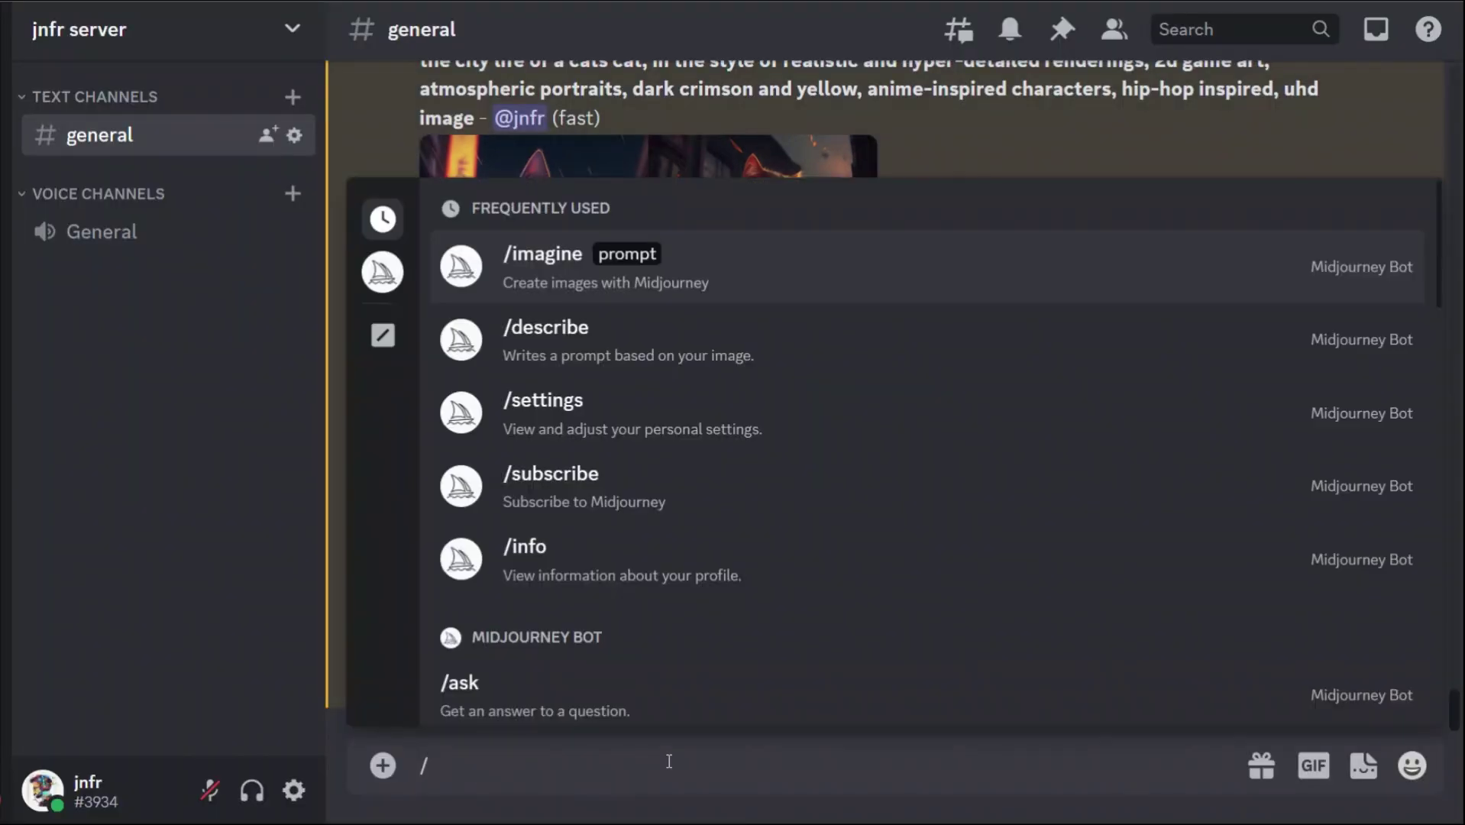
pyautogui.write('de')
pyautogui.press('Return')
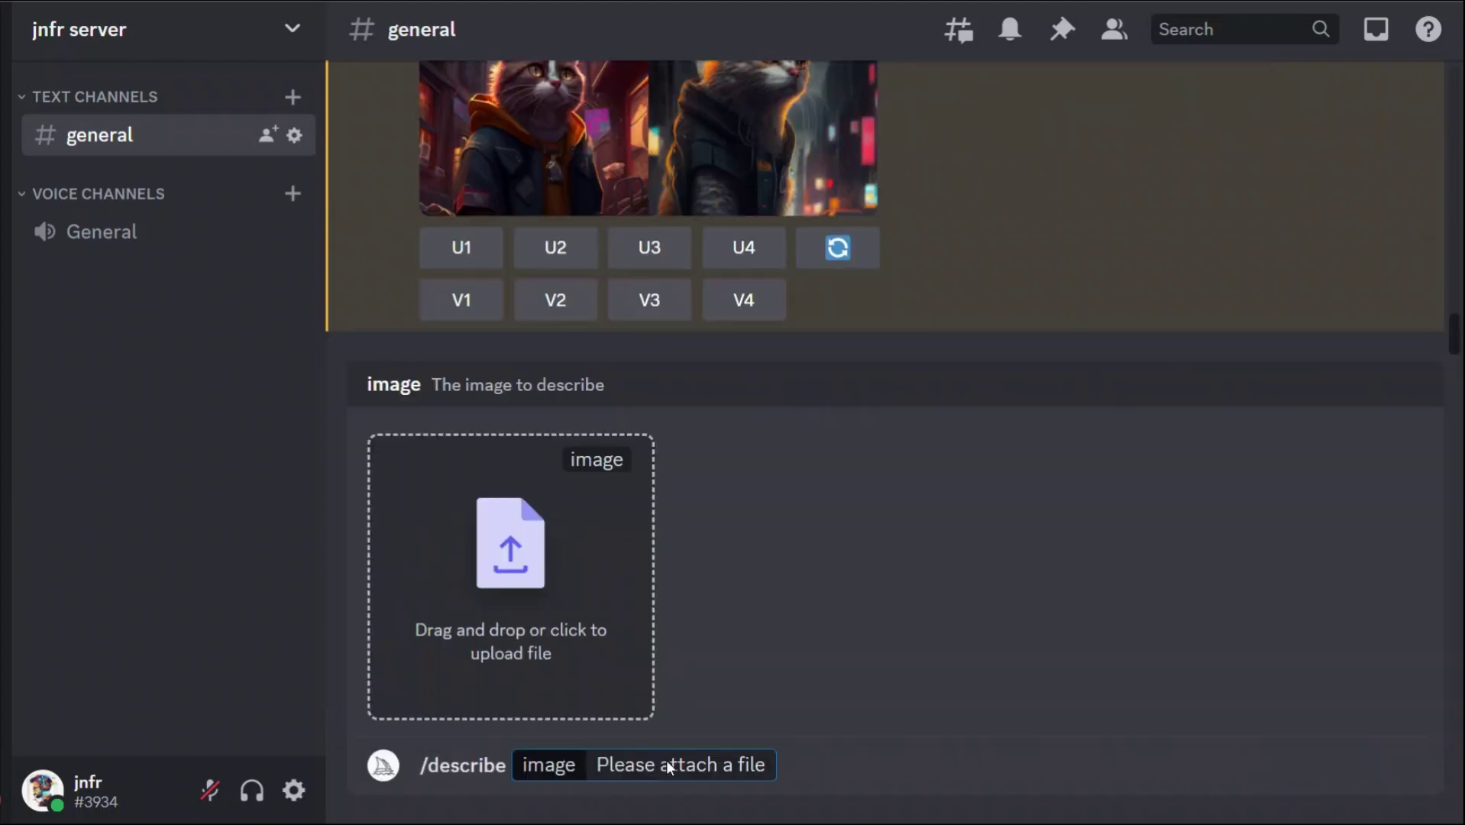
pyautogui.moveTo(365, 460); pyautogui.dragTo(374, 467)
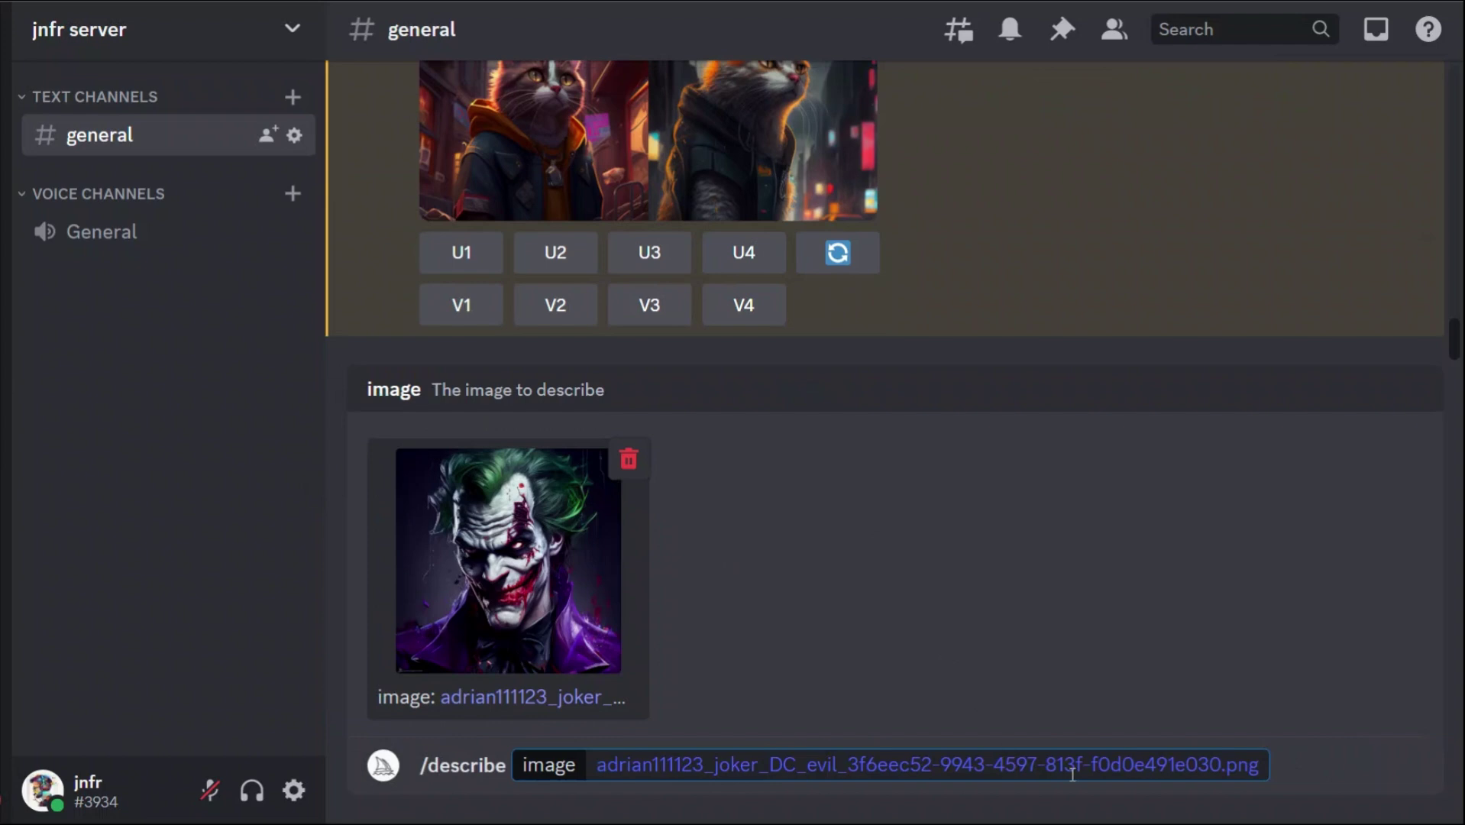
pyautogui.press('Return')
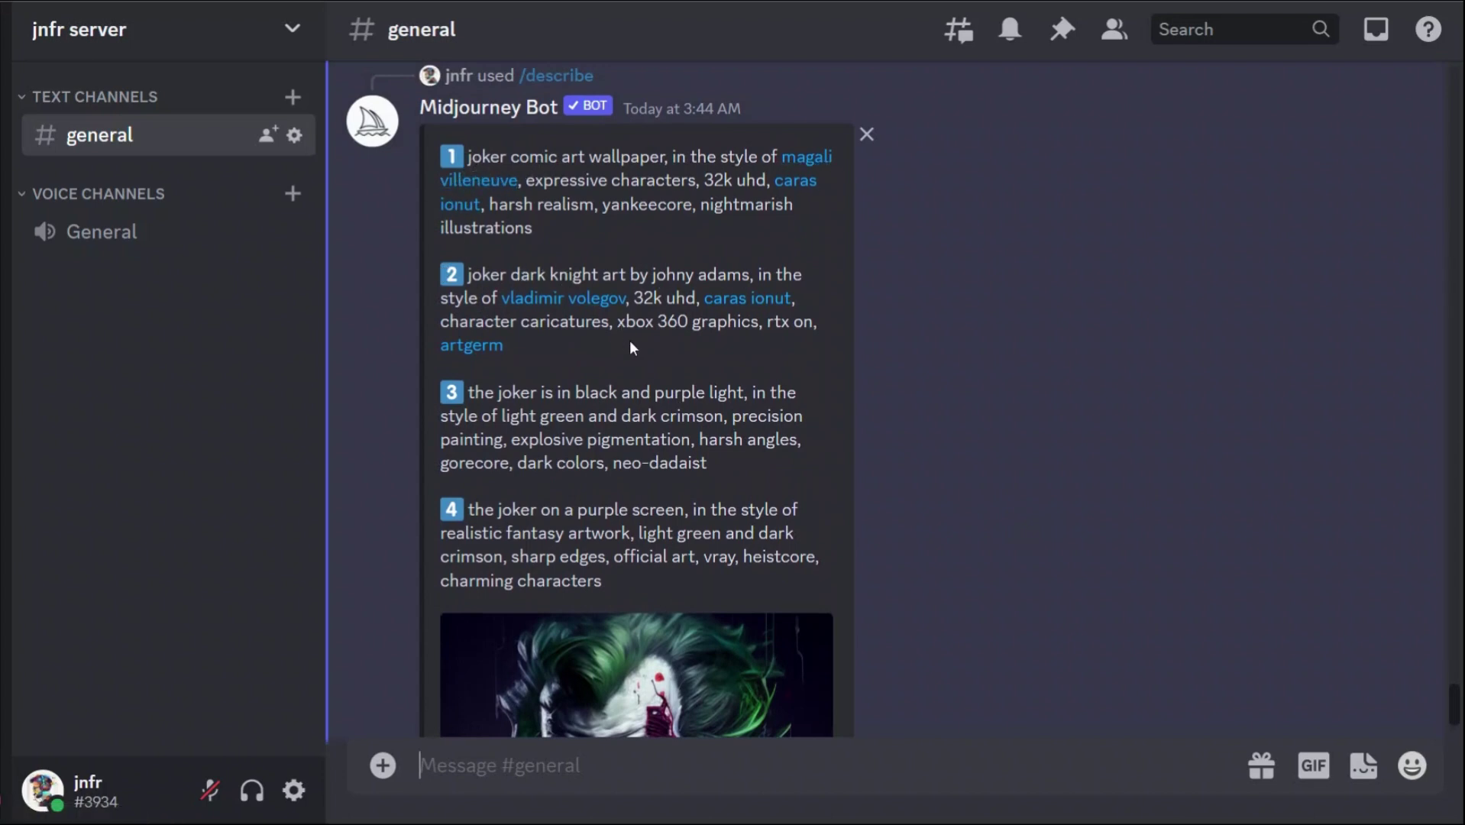
# - Select the whole first suggested joker prompt and copy it with Ctrl+C
pyautogui.moveTo(610, 365); pyautogui.dragTo(867, 469)
pyautogui.click(760, 512)
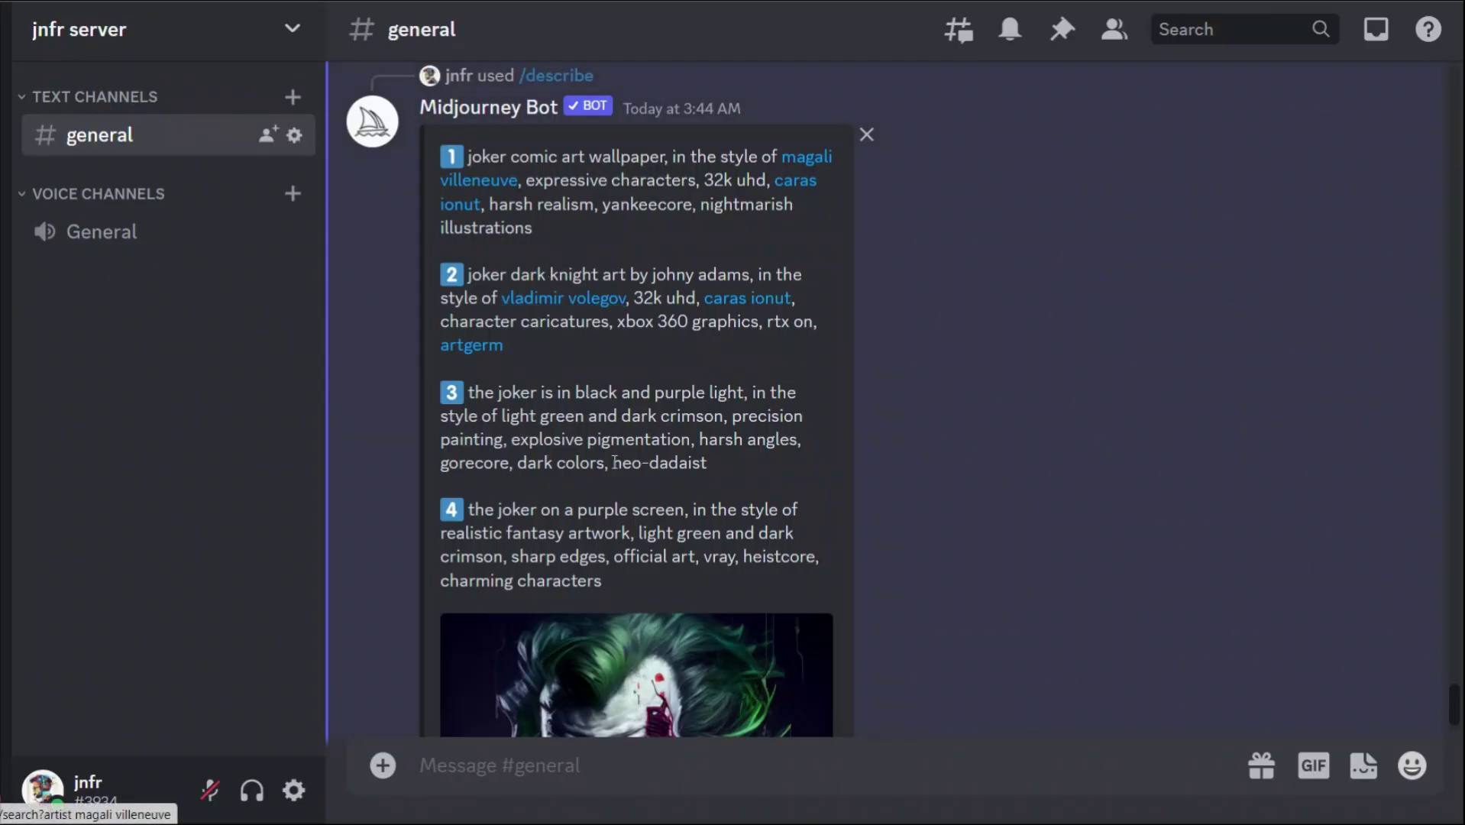
pyautogui.moveTo(534, 229); pyautogui.dragTo(464, 159)
pyautogui.hotkey('ctrl', 'c')
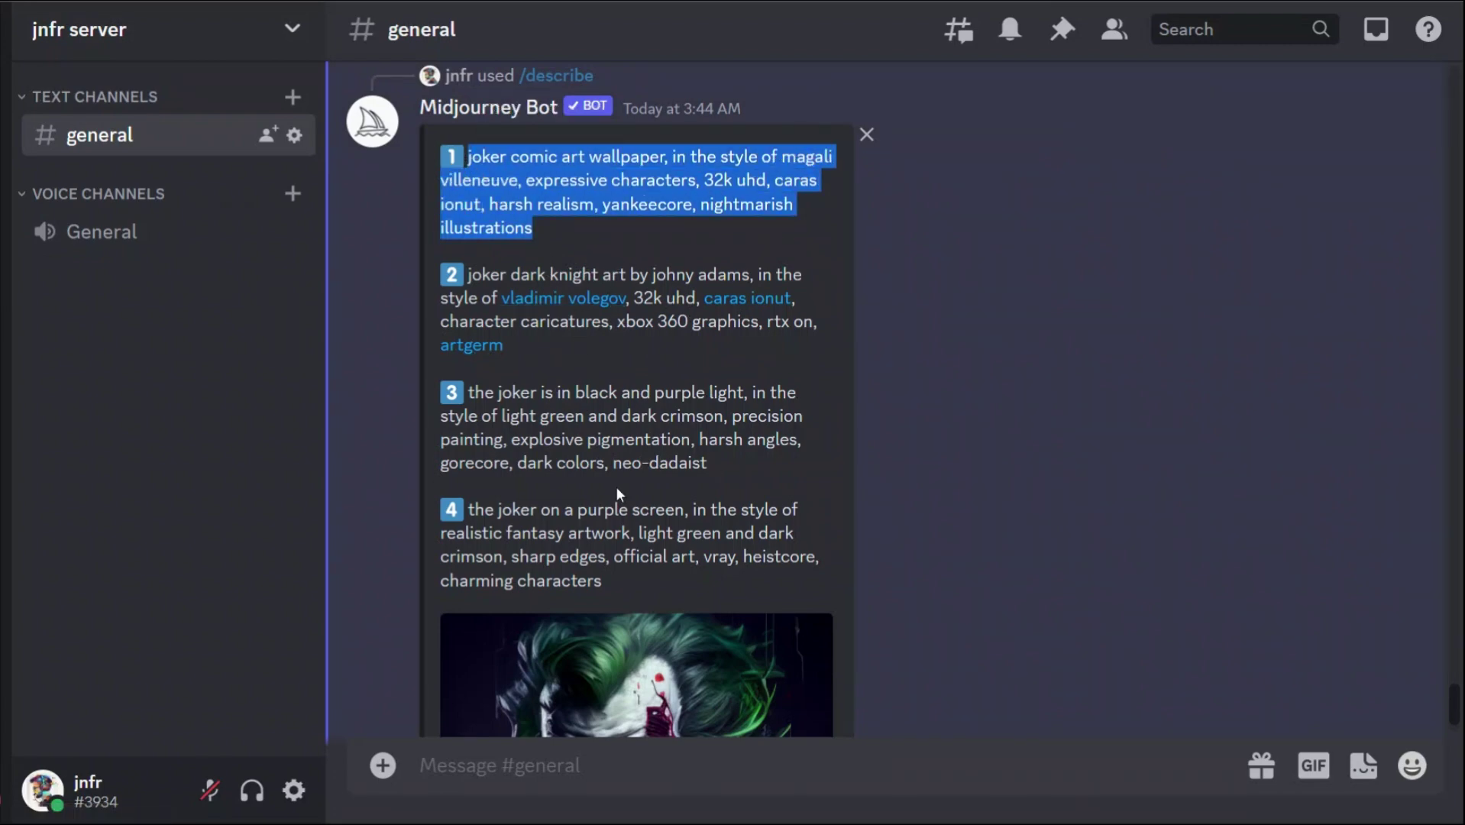
pyautogui.scroll(-5, 617, 493)
# - Submit /imagine with the pasted first joker prompt
pyautogui.write('/im')
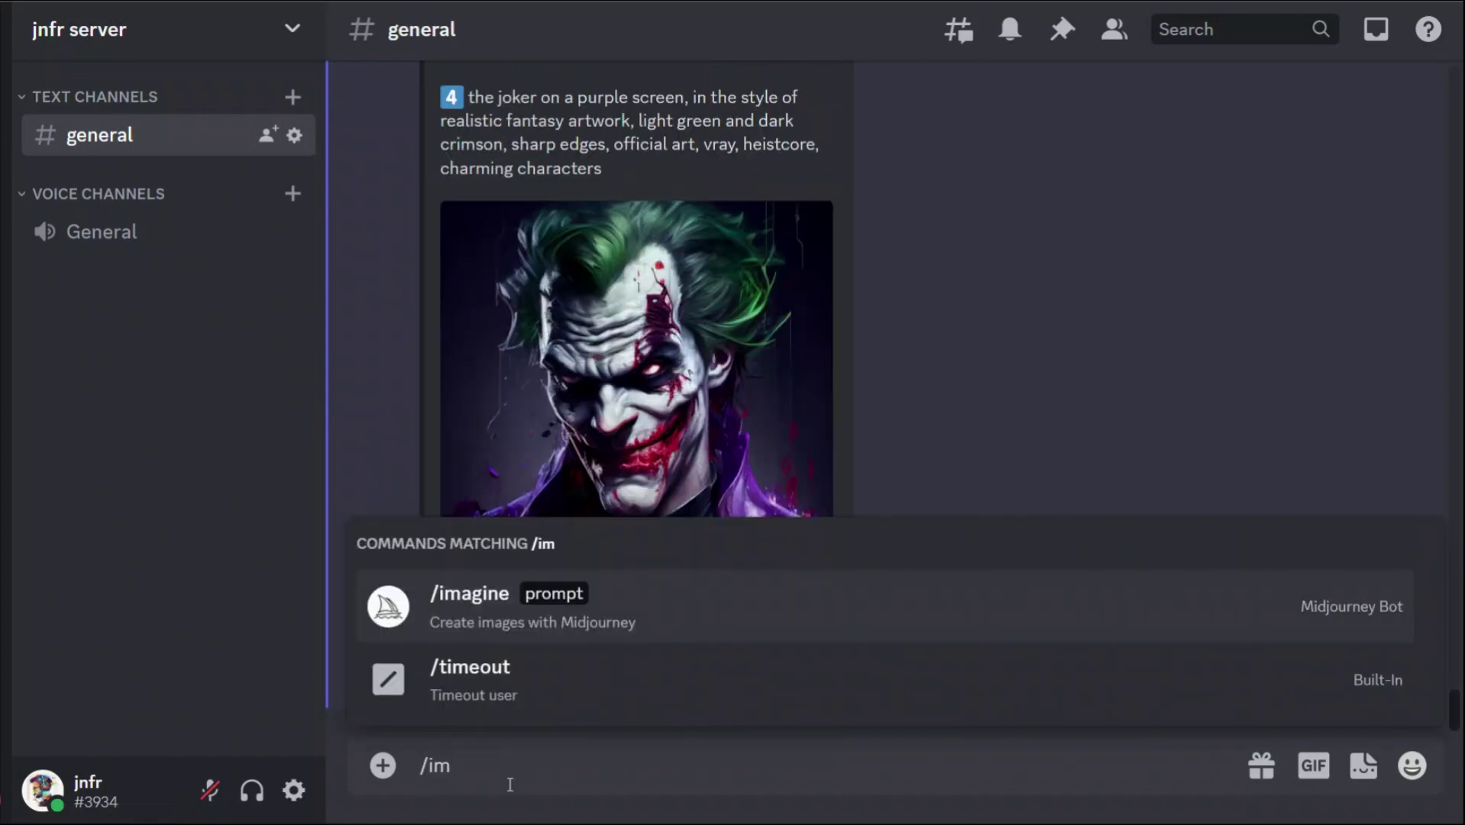
pyautogui.press('Tab')
pyautogui.hotkey('ctrl', 'v')
pyautogui.press('Return')
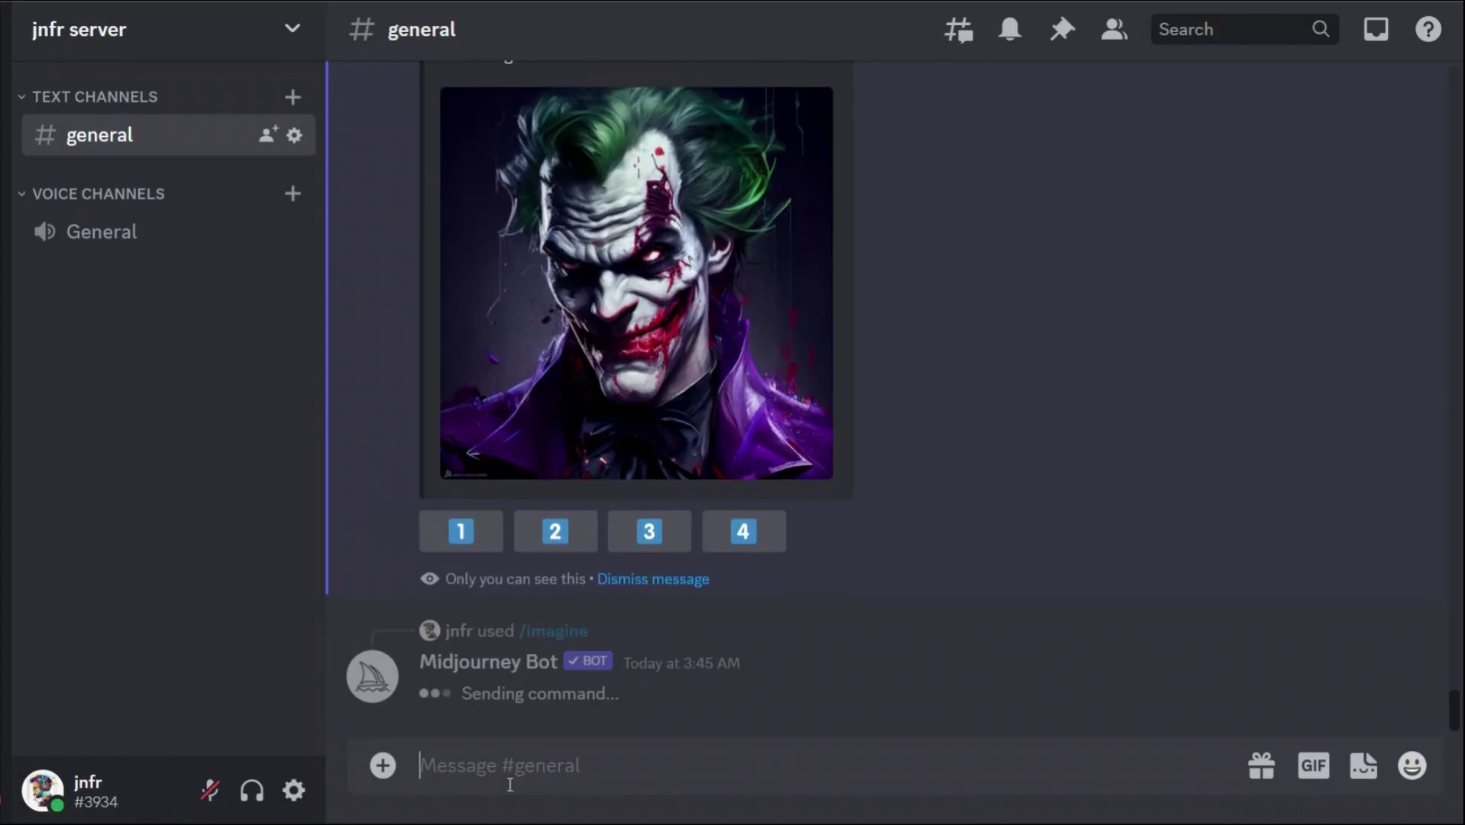
# - Select the full text of suggested joker prompt 3
pyautogui.scroll(7, 908, 408)
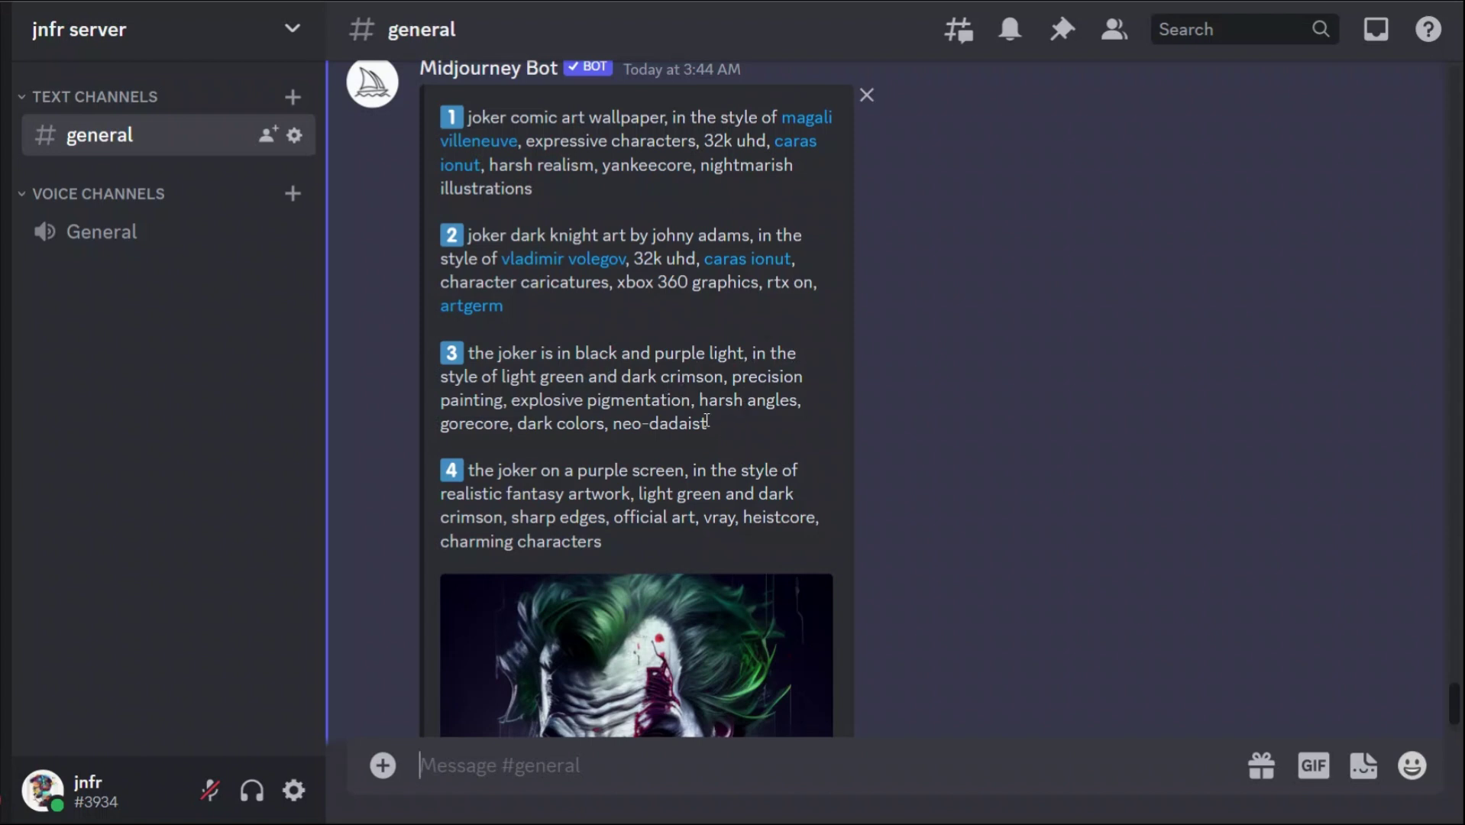
pyautogui.moveTo(708, 423); pyautogui.dragTo(469, 356)
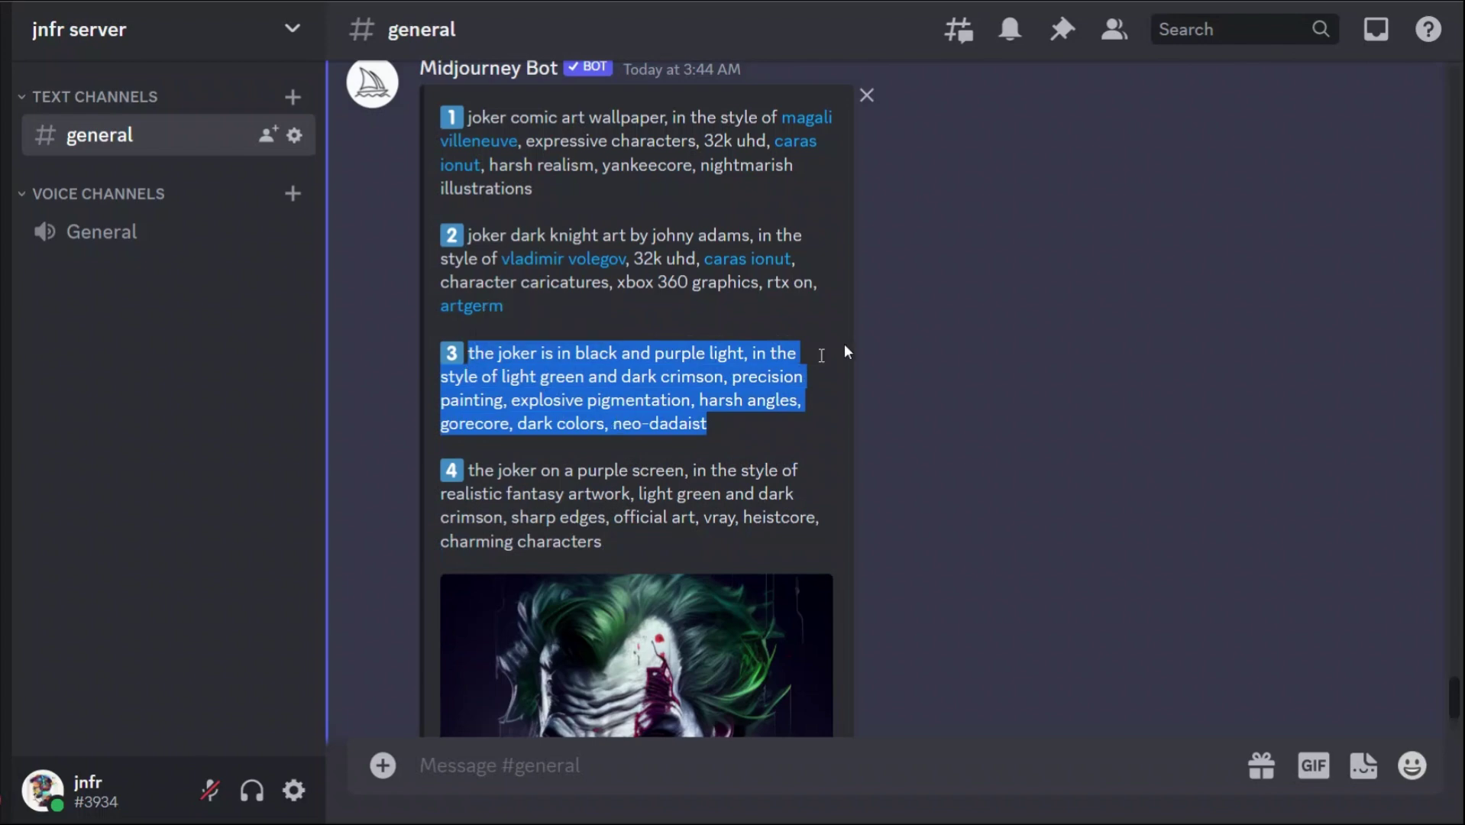
pyautogui.scroll(-5, 1149, 422)
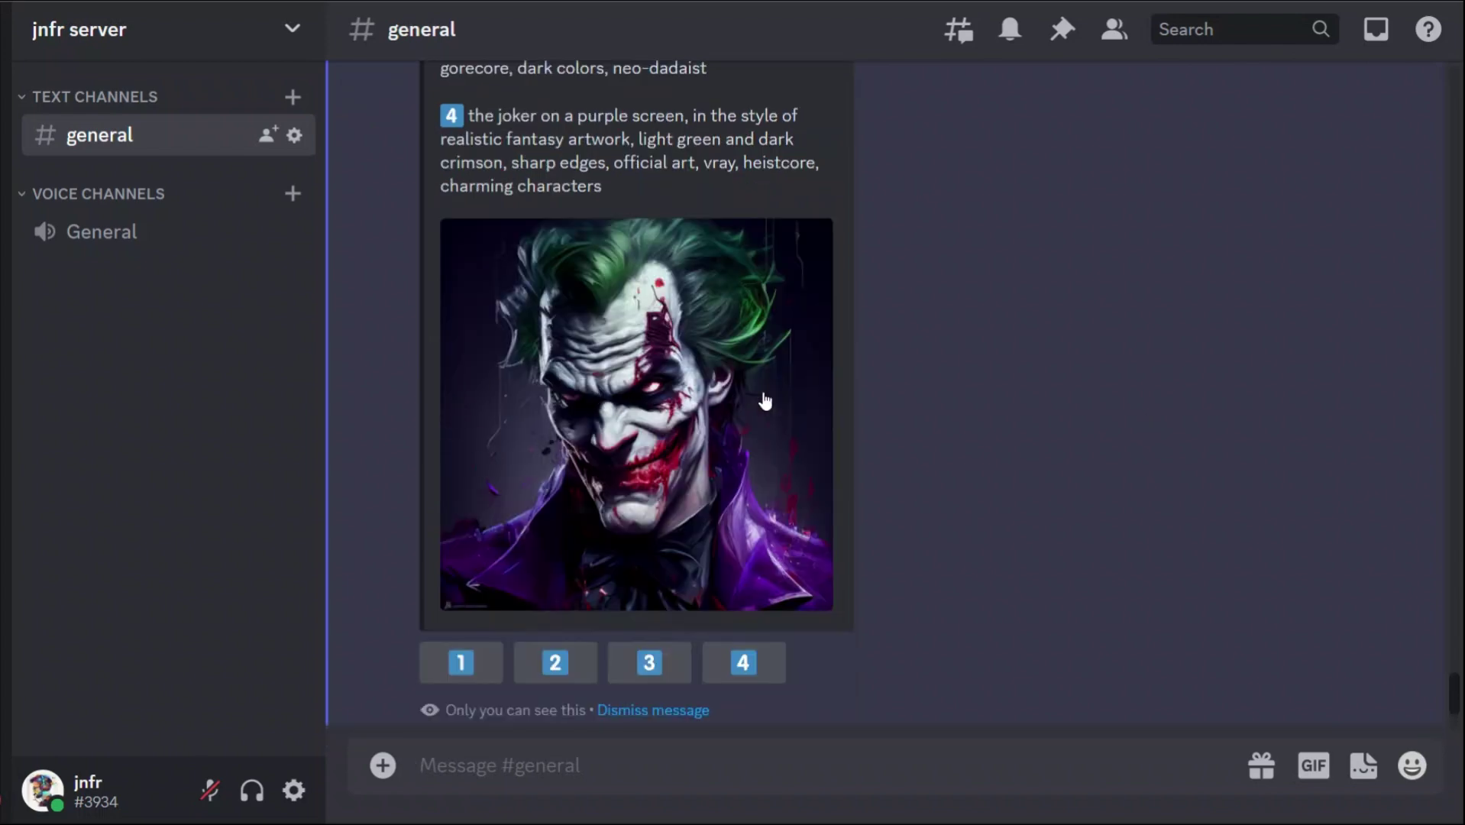
# - Scroll between the original joker and the new grids, enlarging the green-purple joker grid
pyautogui.scroll(-10, 771, 381)
pyautogui.scroll(3, 601, 395)
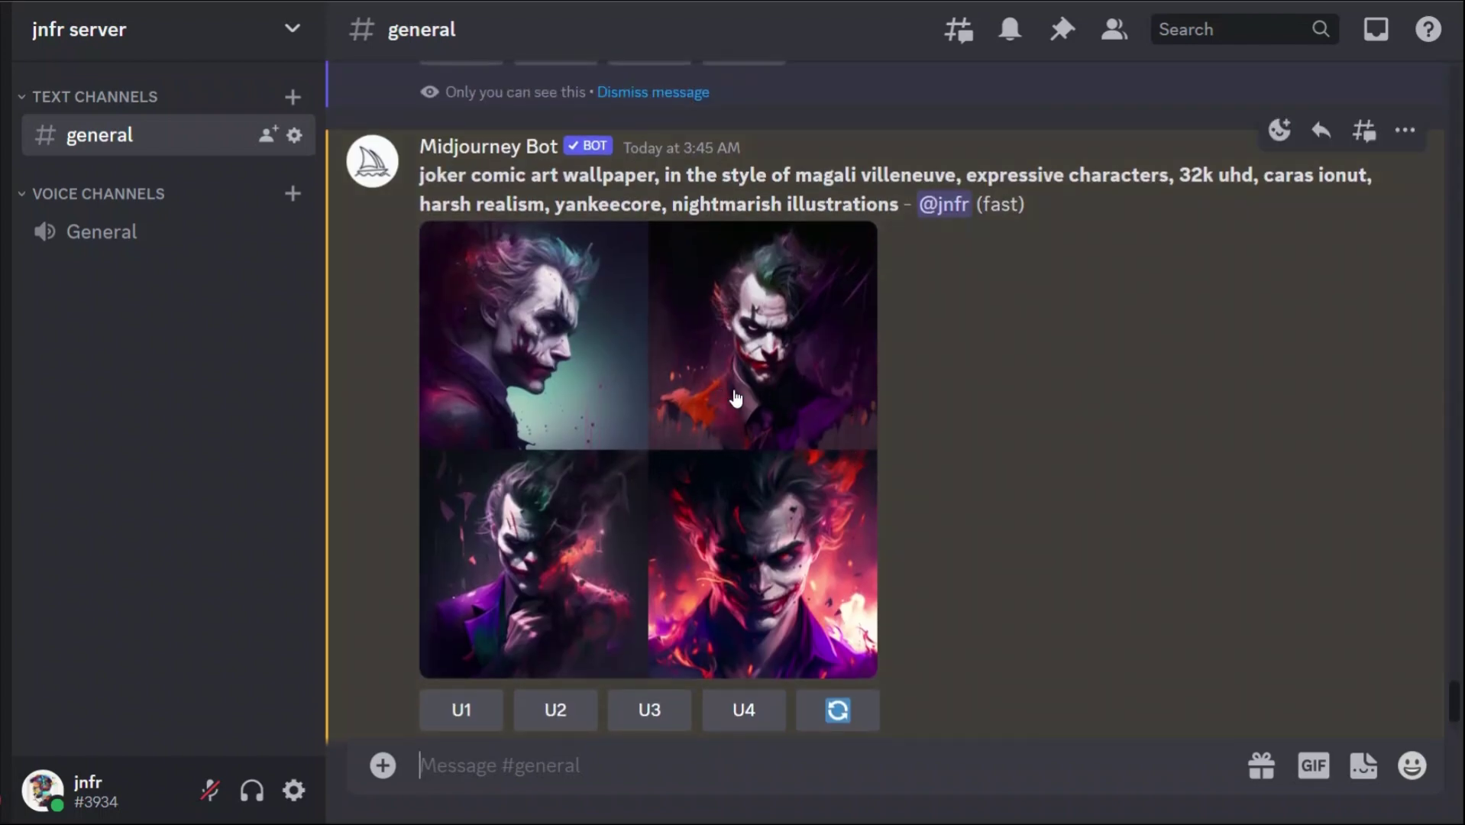
pyautogui.scroll(6, 885, 453)
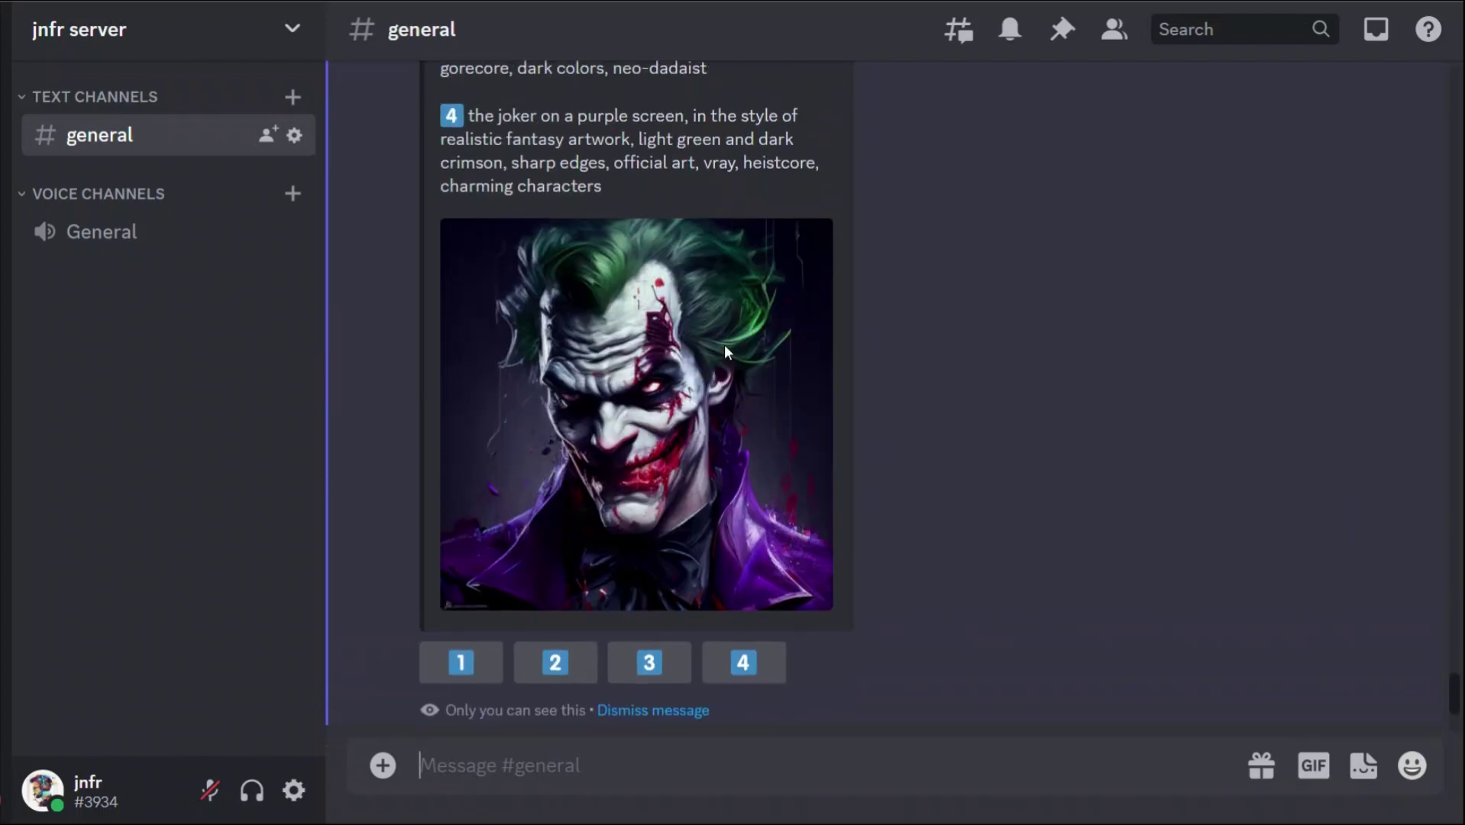
pyautogui.scroll(-4, 768, 425)
pyautogui.scroll(-4, 756, 408)
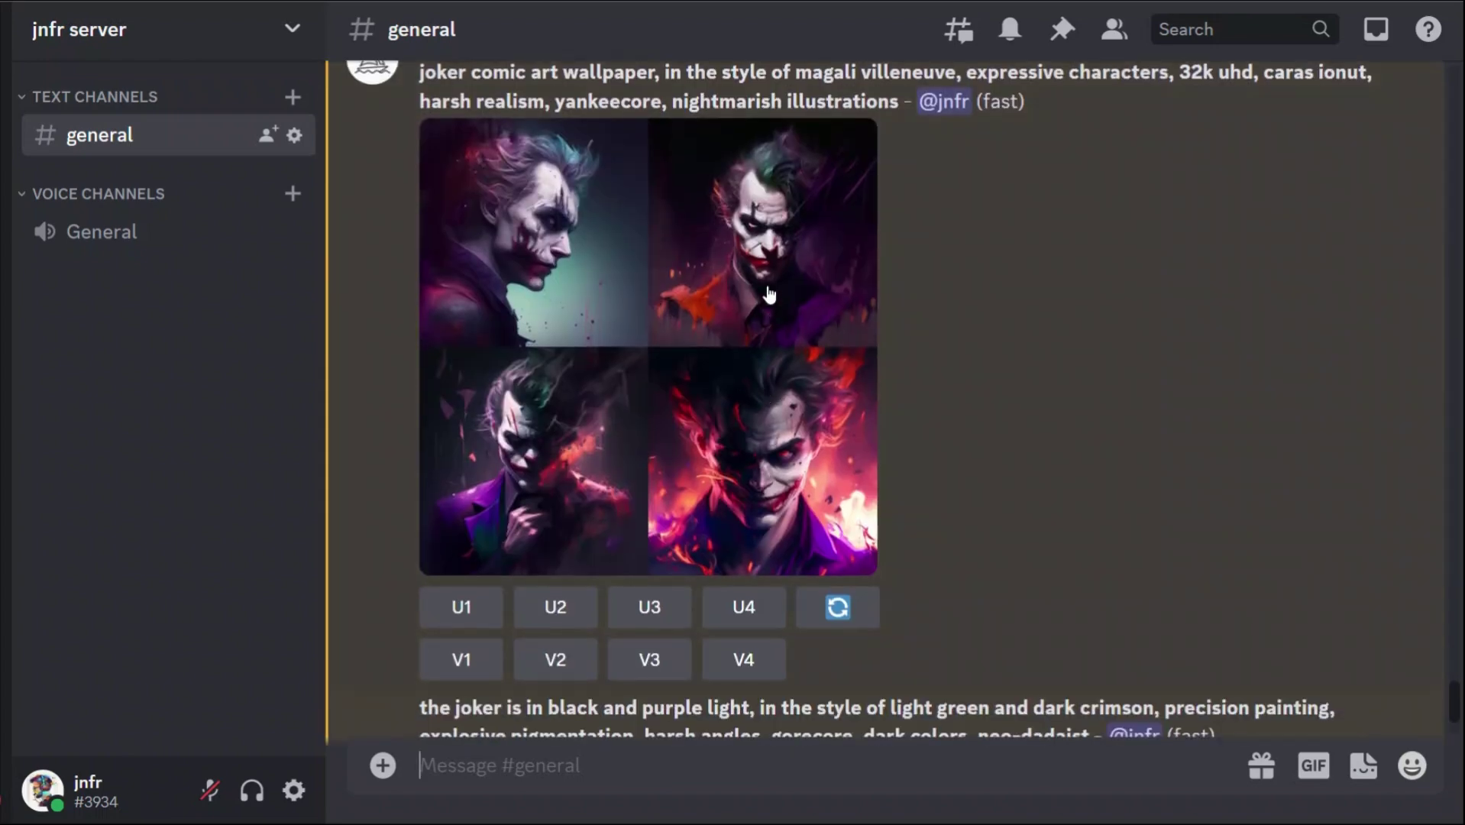
pyautogui.scroll(-6, 902, 407)
pyautogui.scroll(-2, 902, 407)
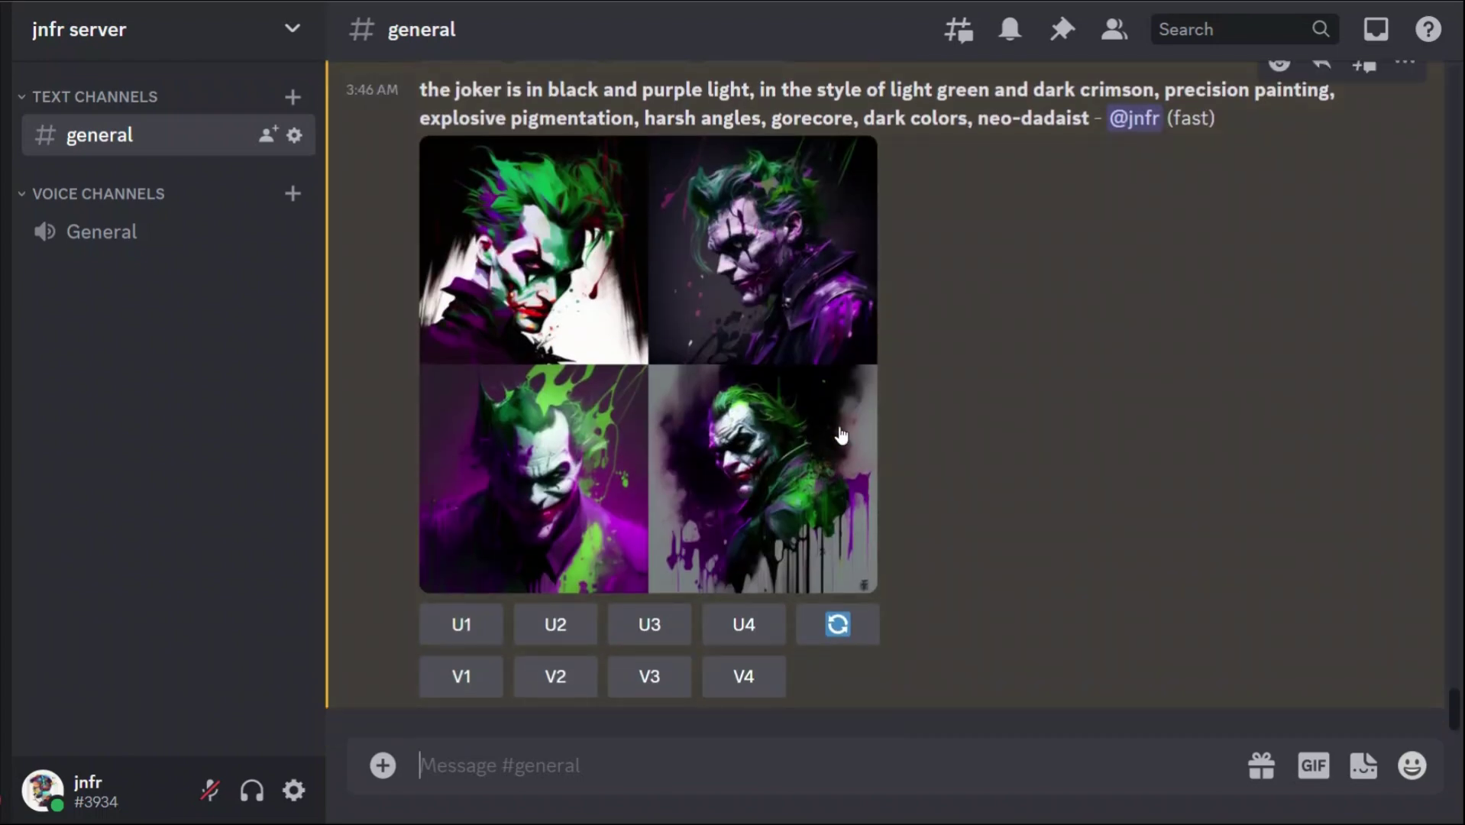
pyautogui.click(527, 281)
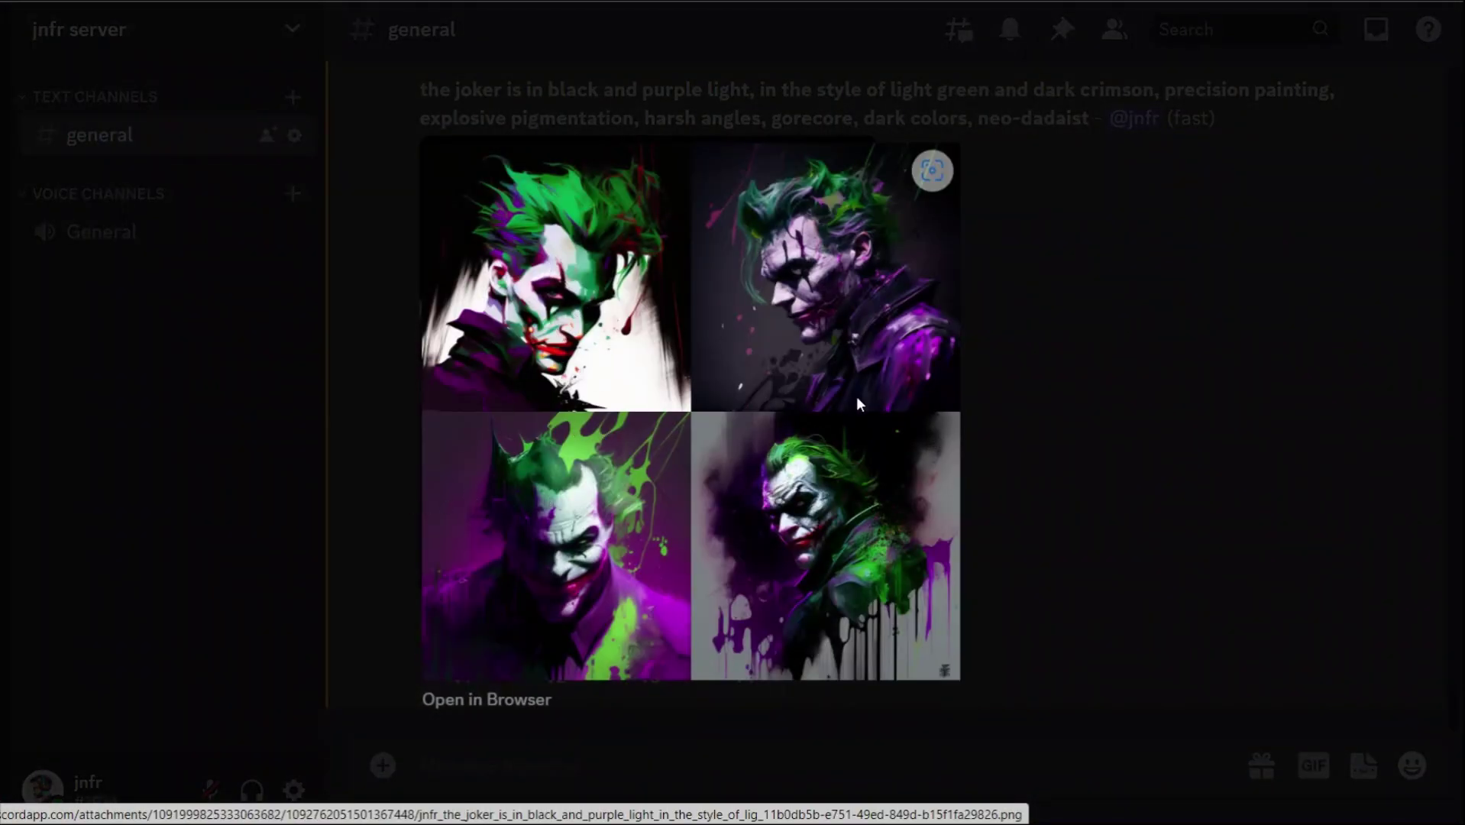
pyautogui.click(1055, 338)
# - Scroll up and down to compare both joker grids with the original picture
pyautogui.scroll(10, 891, 382)
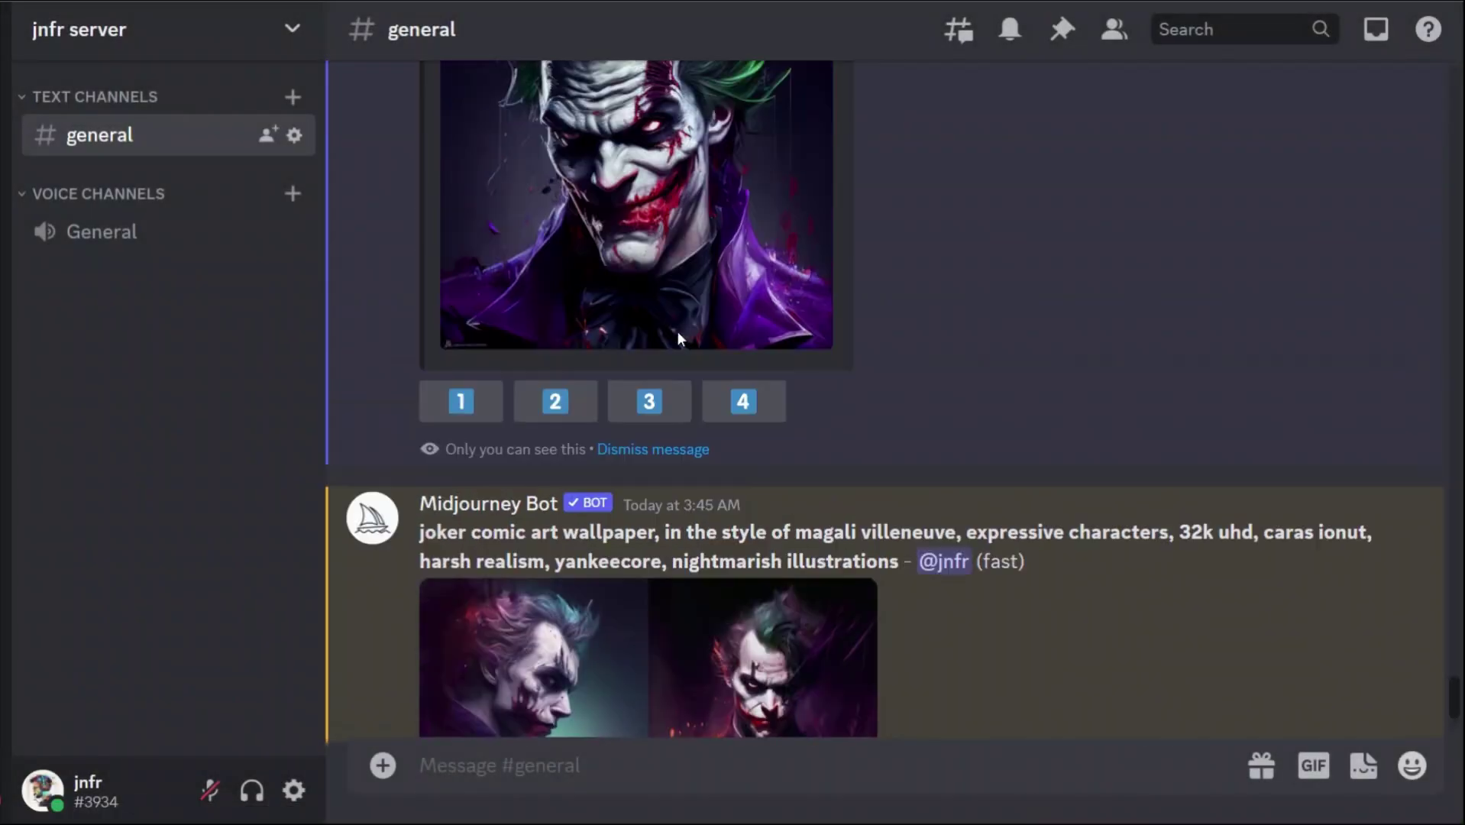
pyautogui.scroll(4, 678, 338)
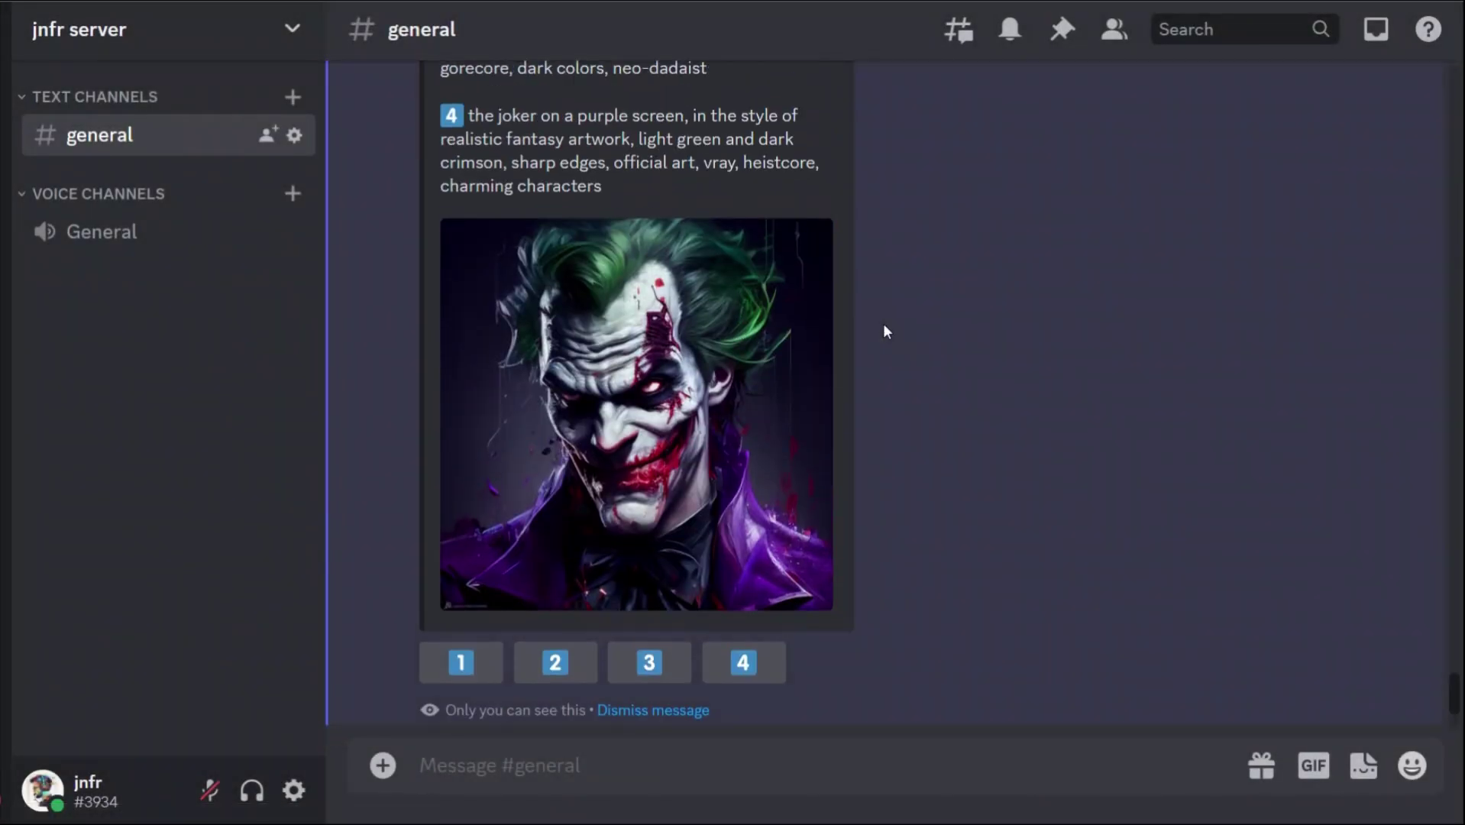
pyautogui.scroll(-6, 884, 329)
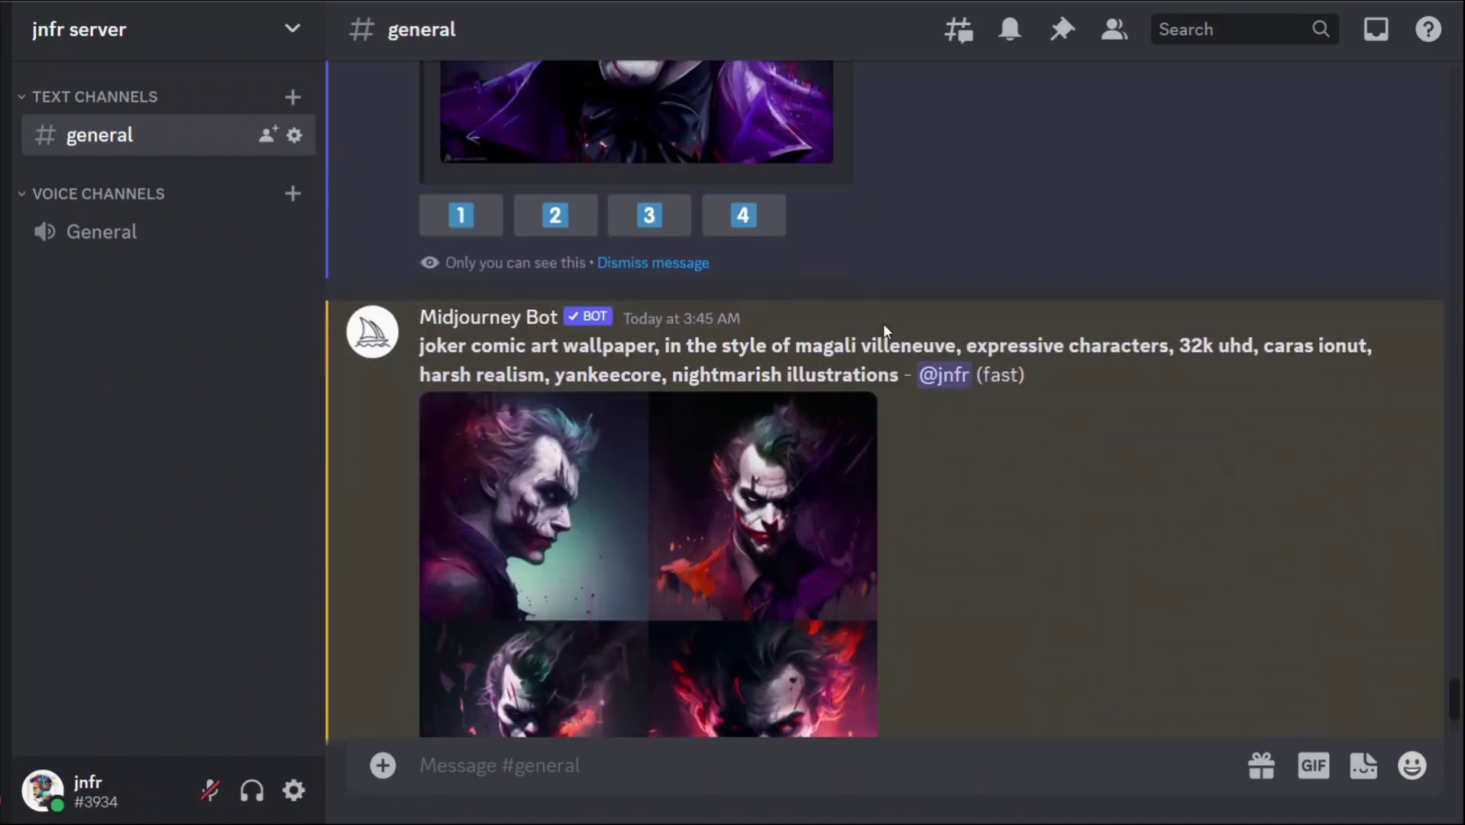
pyautogui.scroll(-5, 882, 323)
pyautogui.scroll(-5, 957, 380)
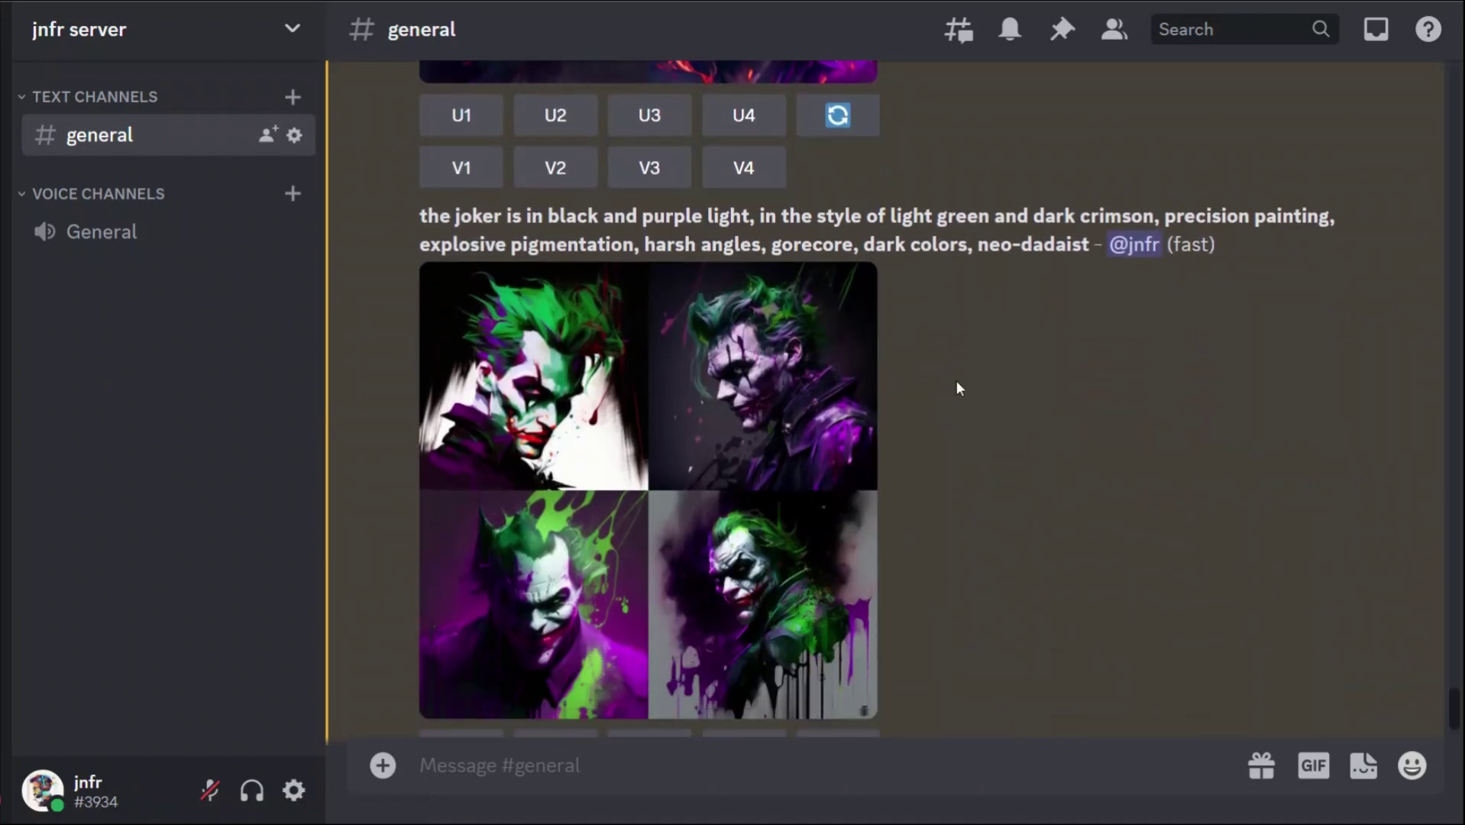
pyautogui.scroll(-3, 957, 382)
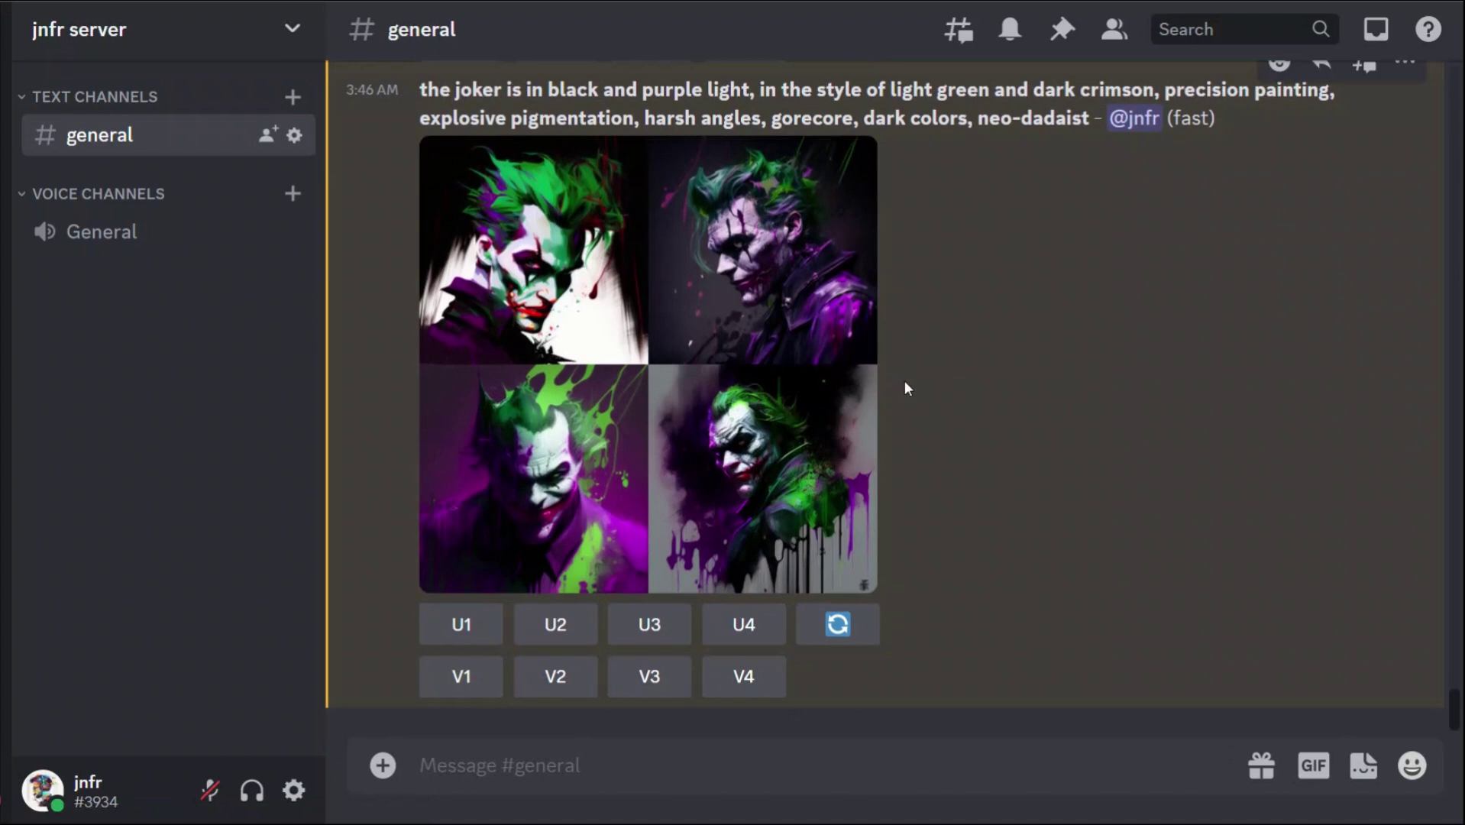
pyautogui.scroll(10, 904, 384)
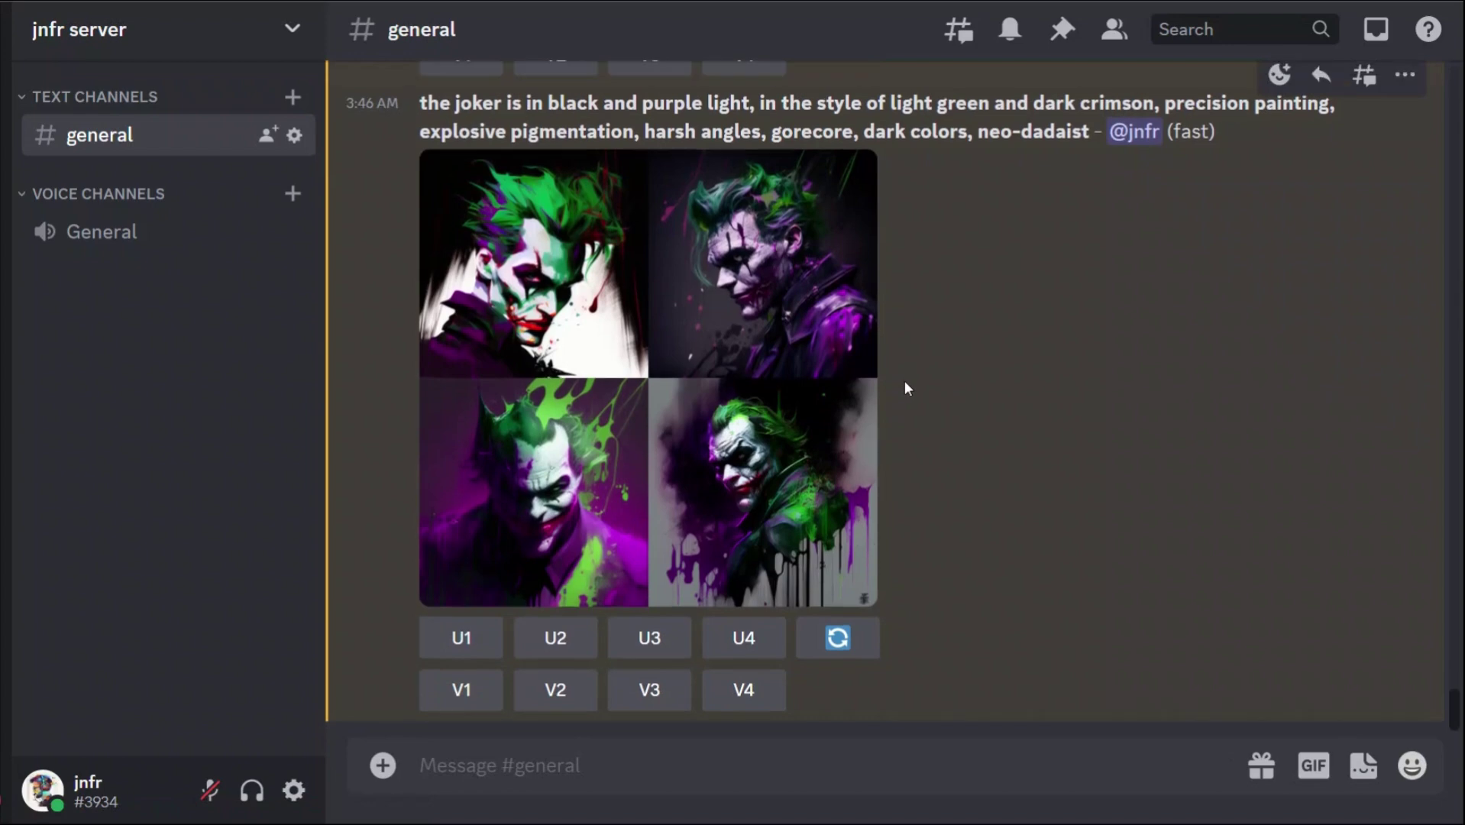
pyautogui.scroll(2, 905, 384)
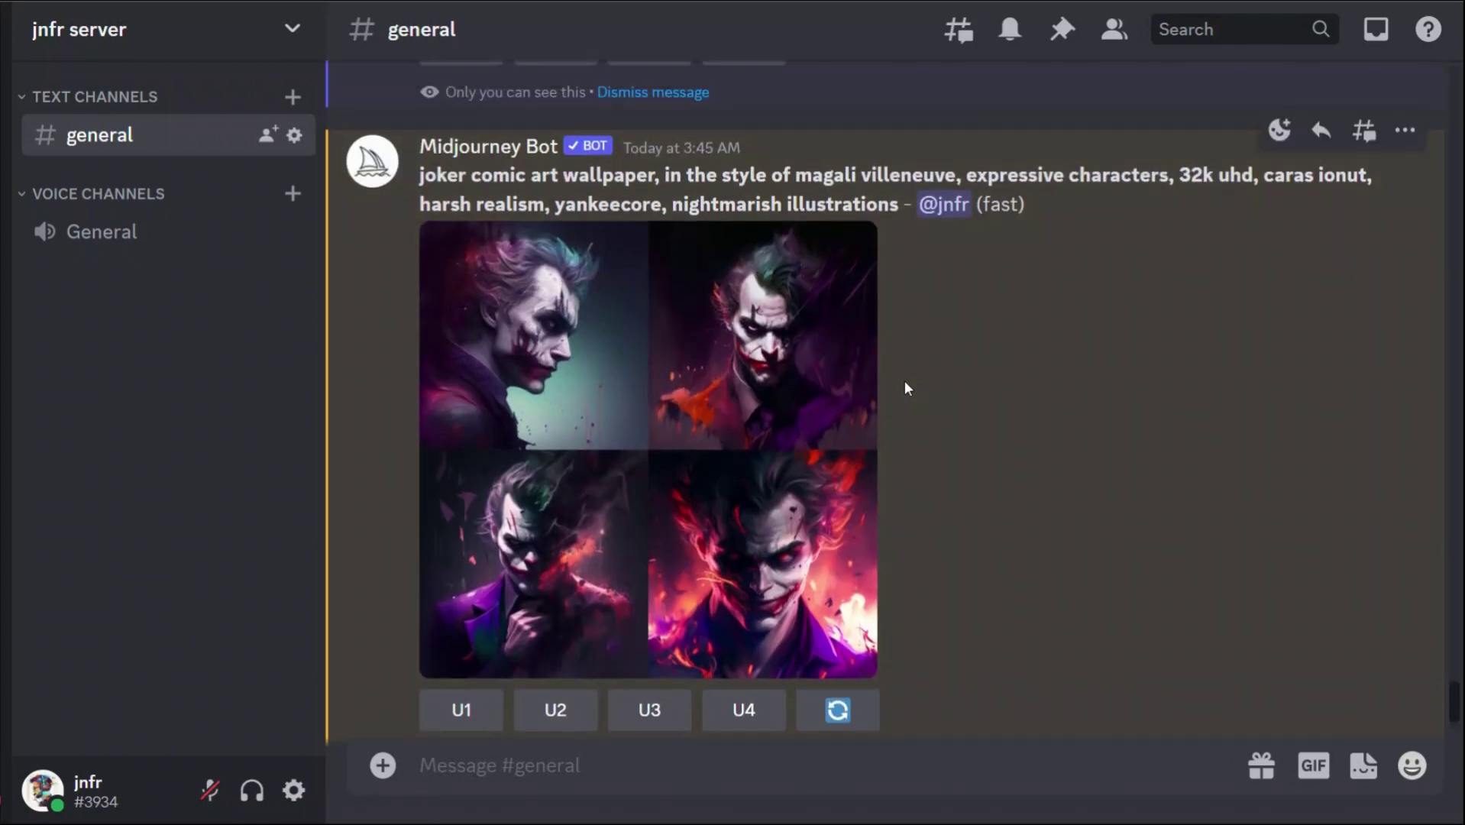
pyautogui.scroll(-10, 936, 386)
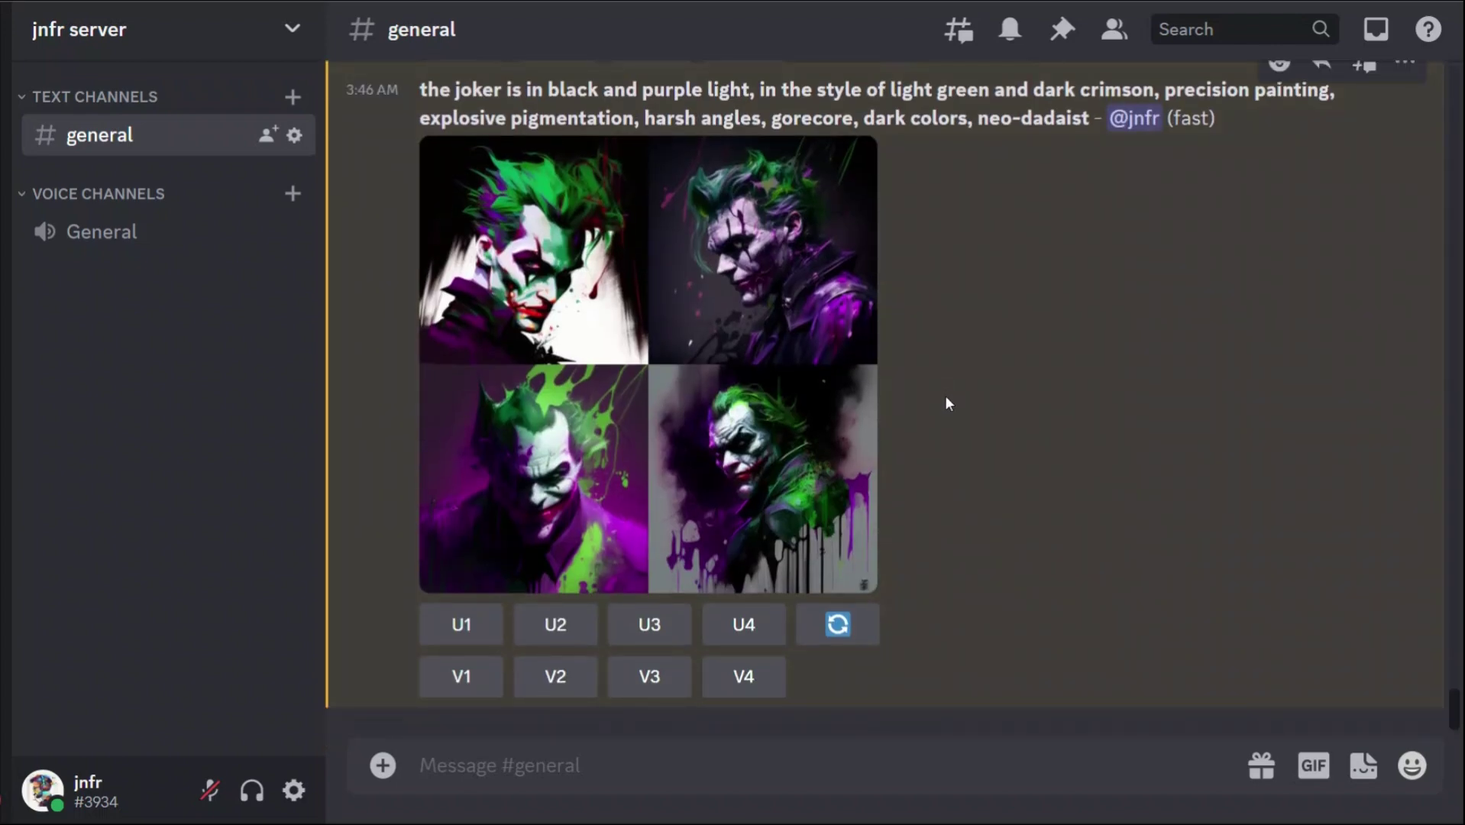
# - Start a /describe command with the Eiffel Tower image attached, also opening it in a viewer
pyautogui.click(657, 766)
pyautogui.write('/')
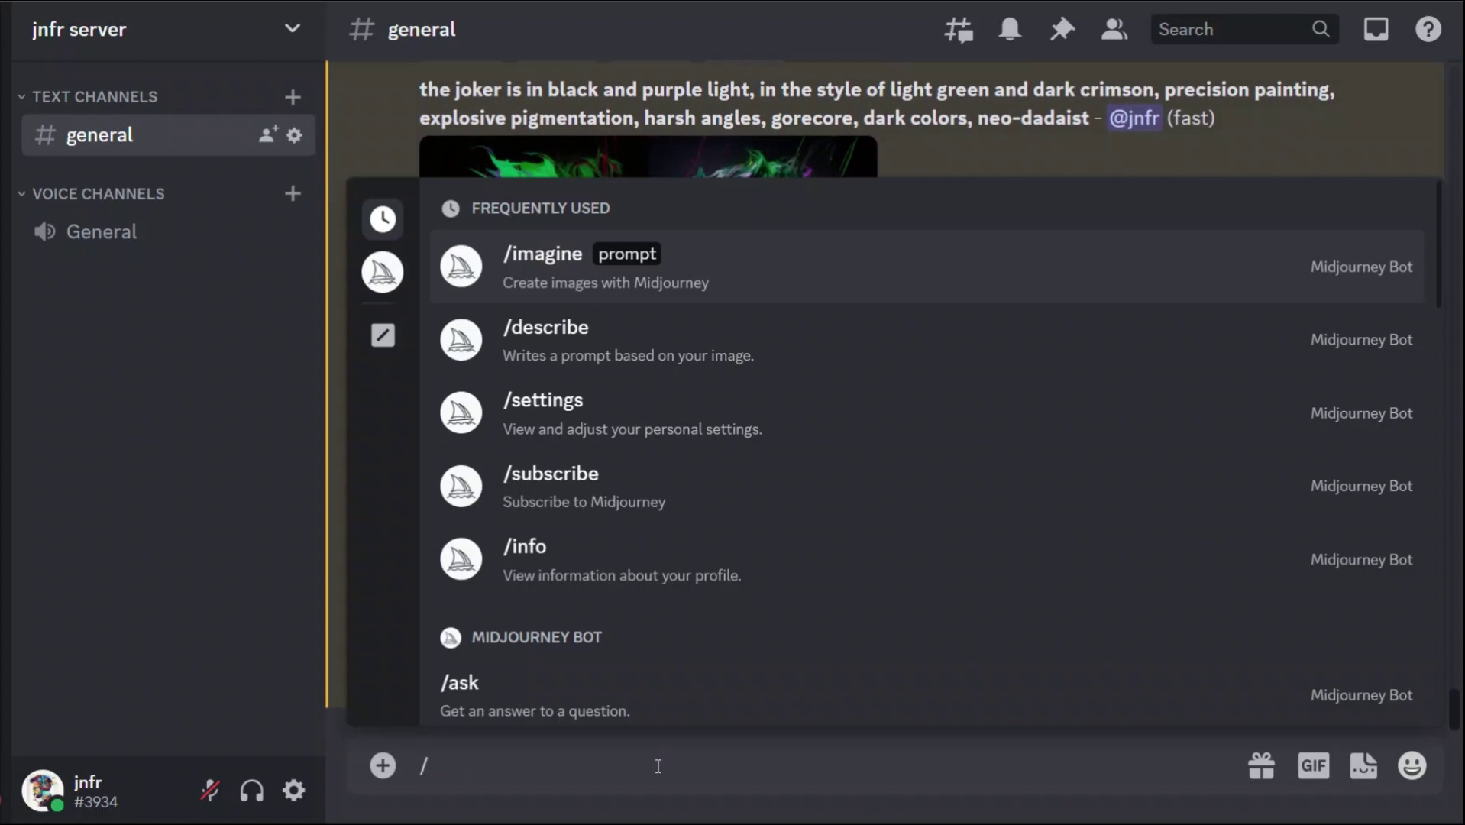
pyautogui.write('d')
pyautogui.press('Return')
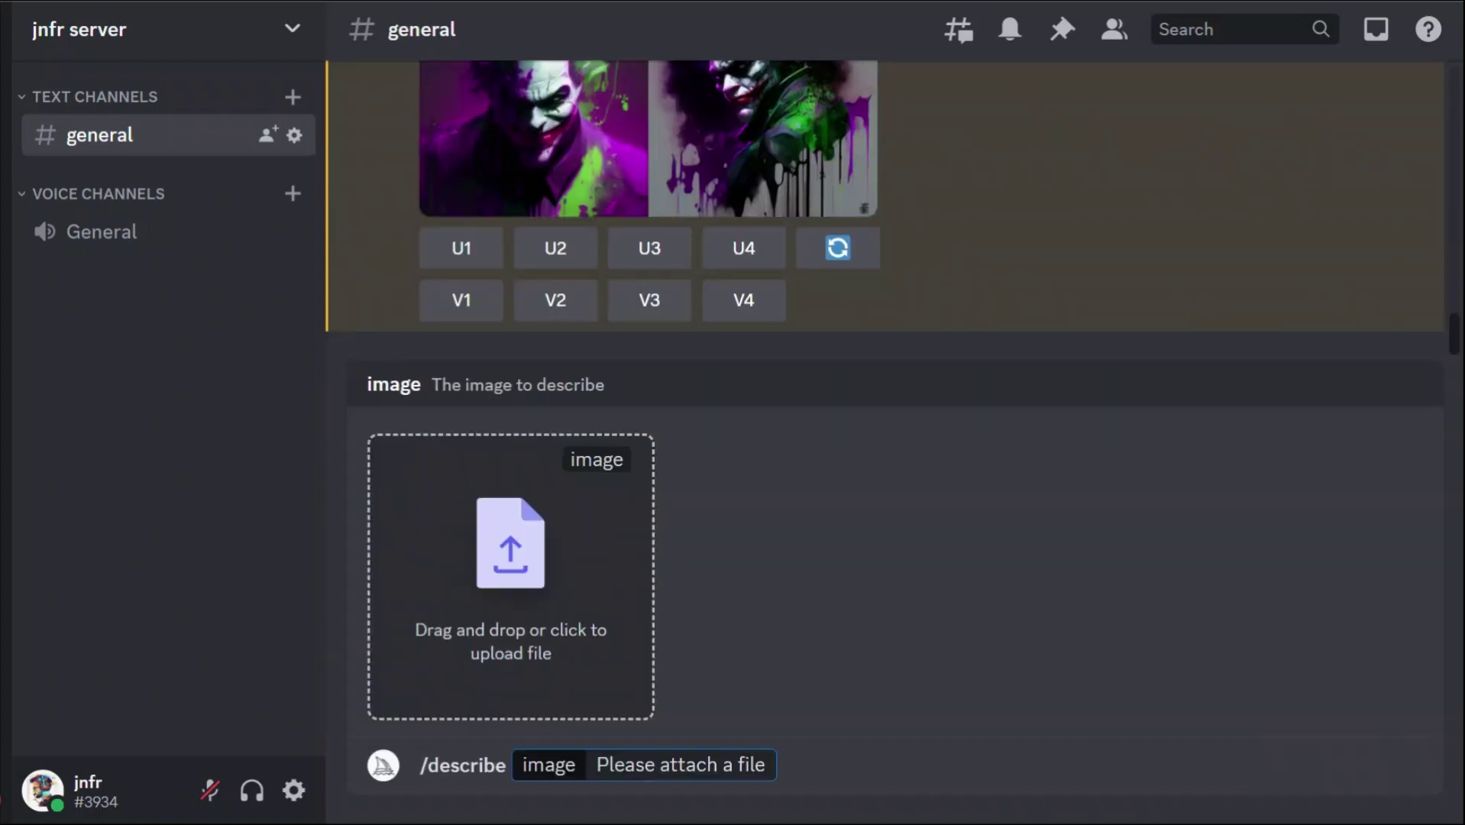
pyautogui.moveTo(1, 466); pyautogui.dragTo(489, 542)
pyautogui.doubleClick(2, 317)
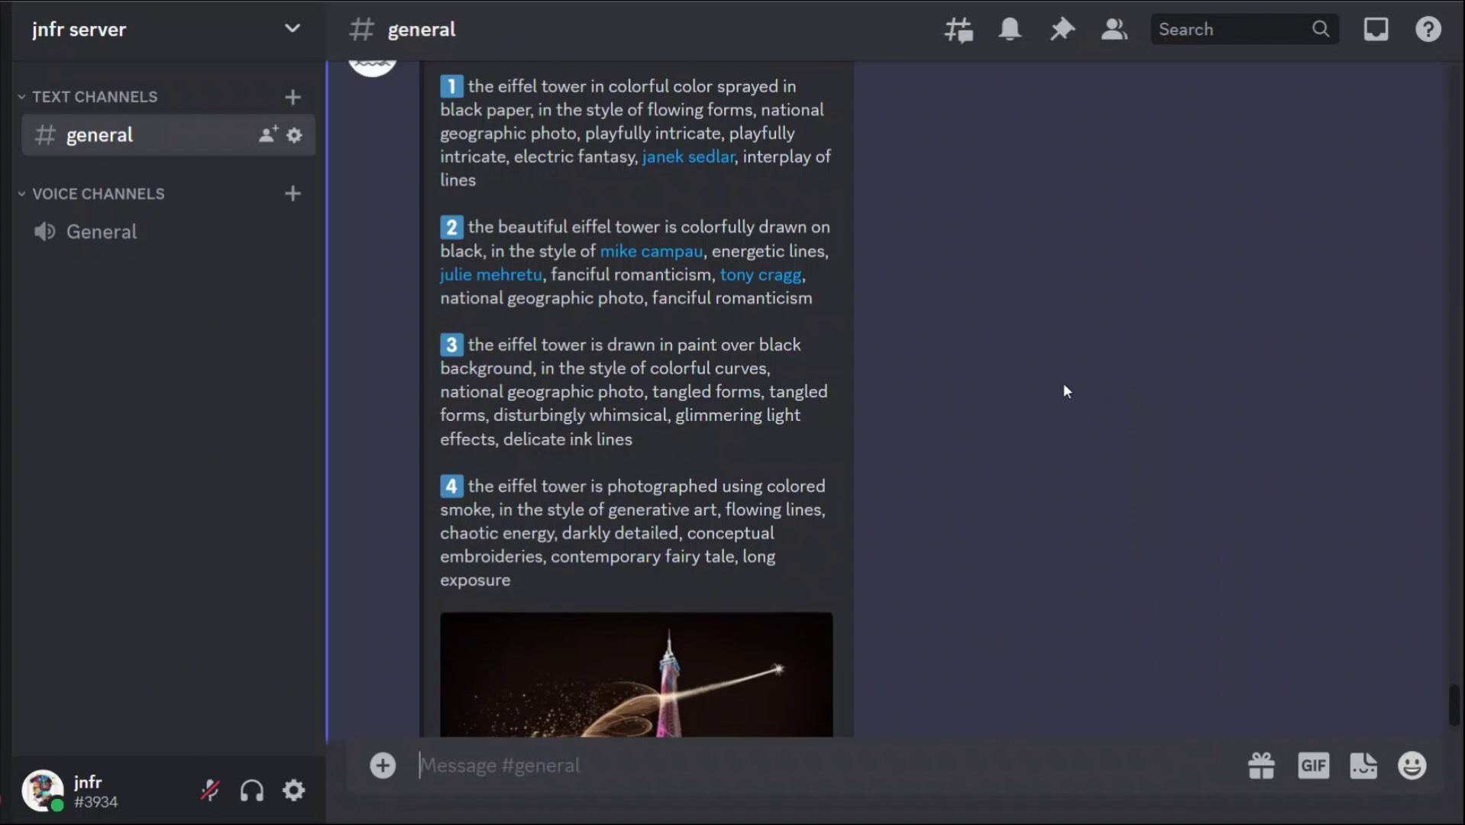
# - Scroll through the four Eiffel Tower prompts, stopping with prompt 1 at the top
pyautogui.scroll(2, 993, 343)
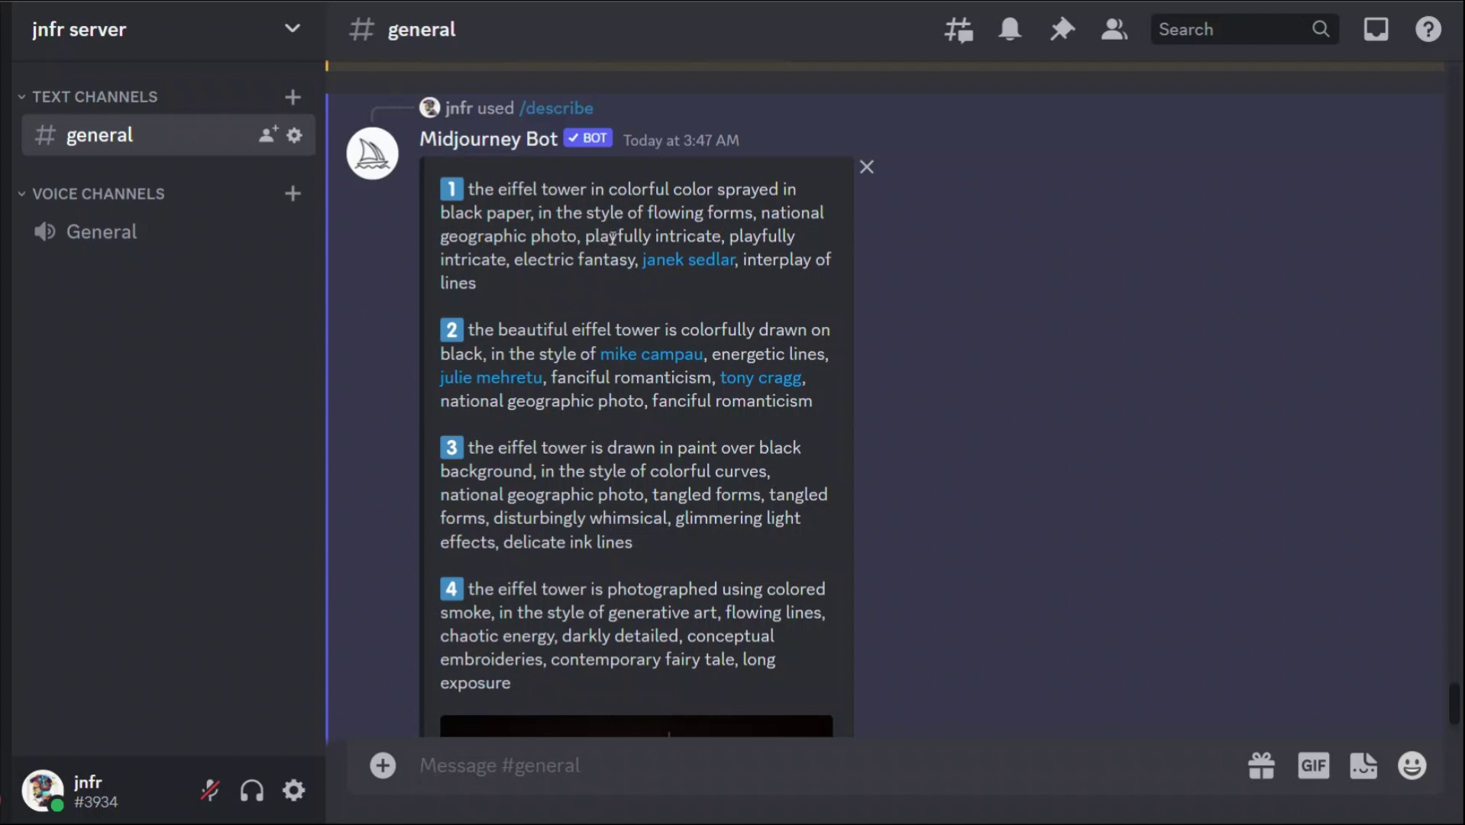
pyautogui.scroll(-3, 604, 252)
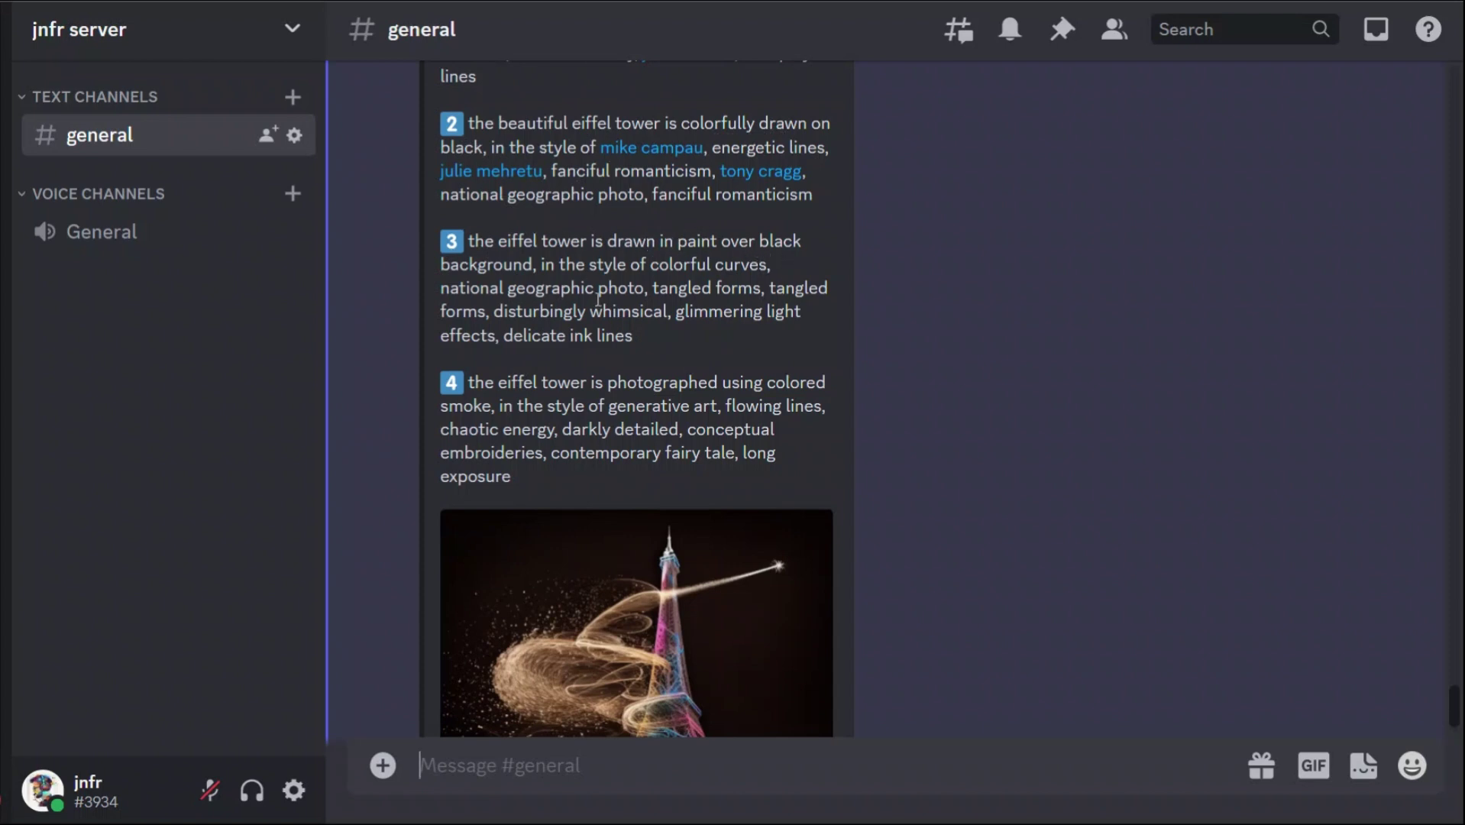
pyautogui.scroll(1, 655, 314)
pyautogui.scroll(1, 655, 314)
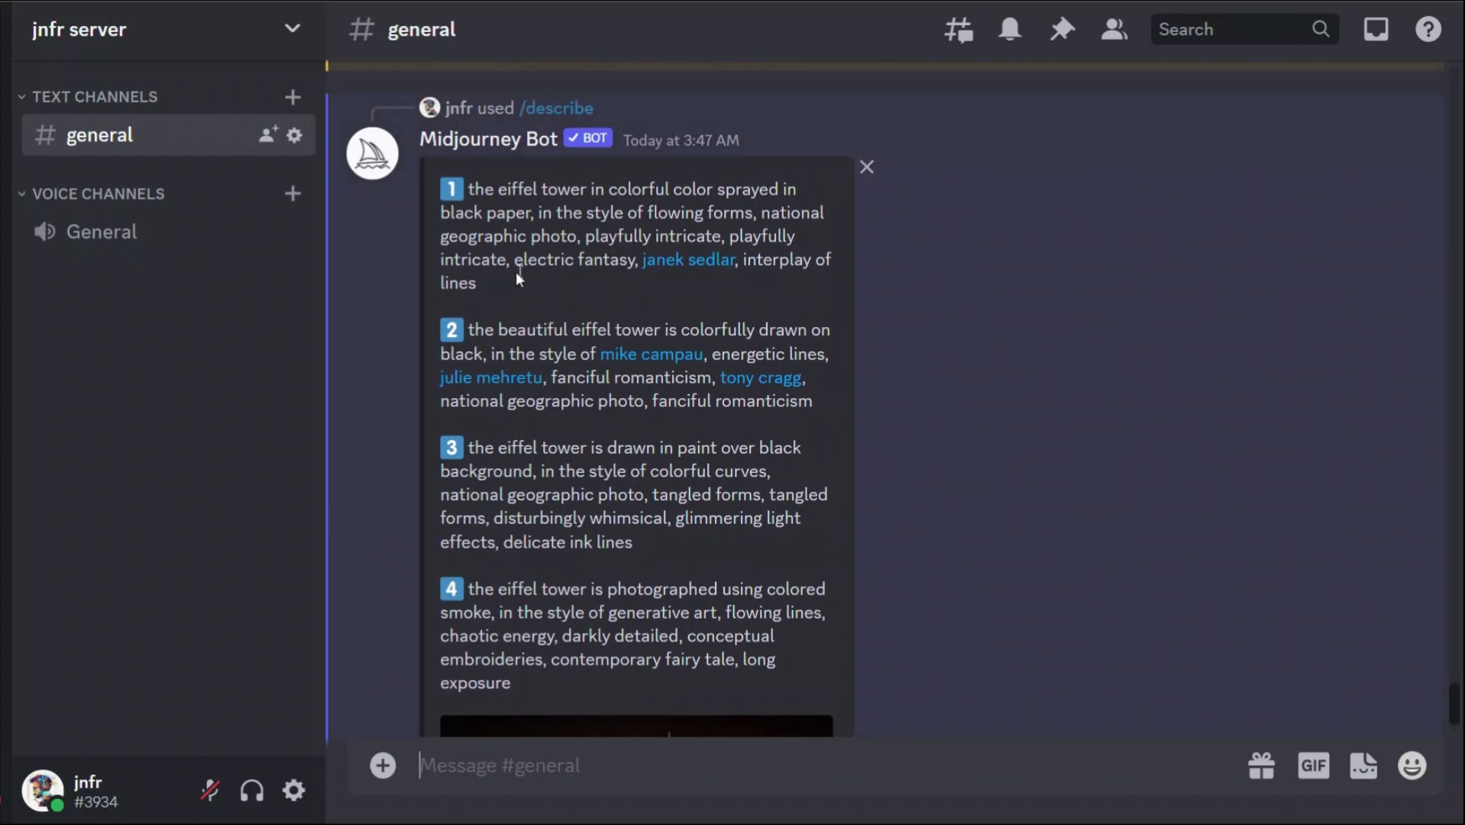
# - Copy the first Eiffel Tower prompt and send it with /imagine
pyautogui.tripleClick(474, 253)
pyautogui.hotkey('ctrl', 'c')
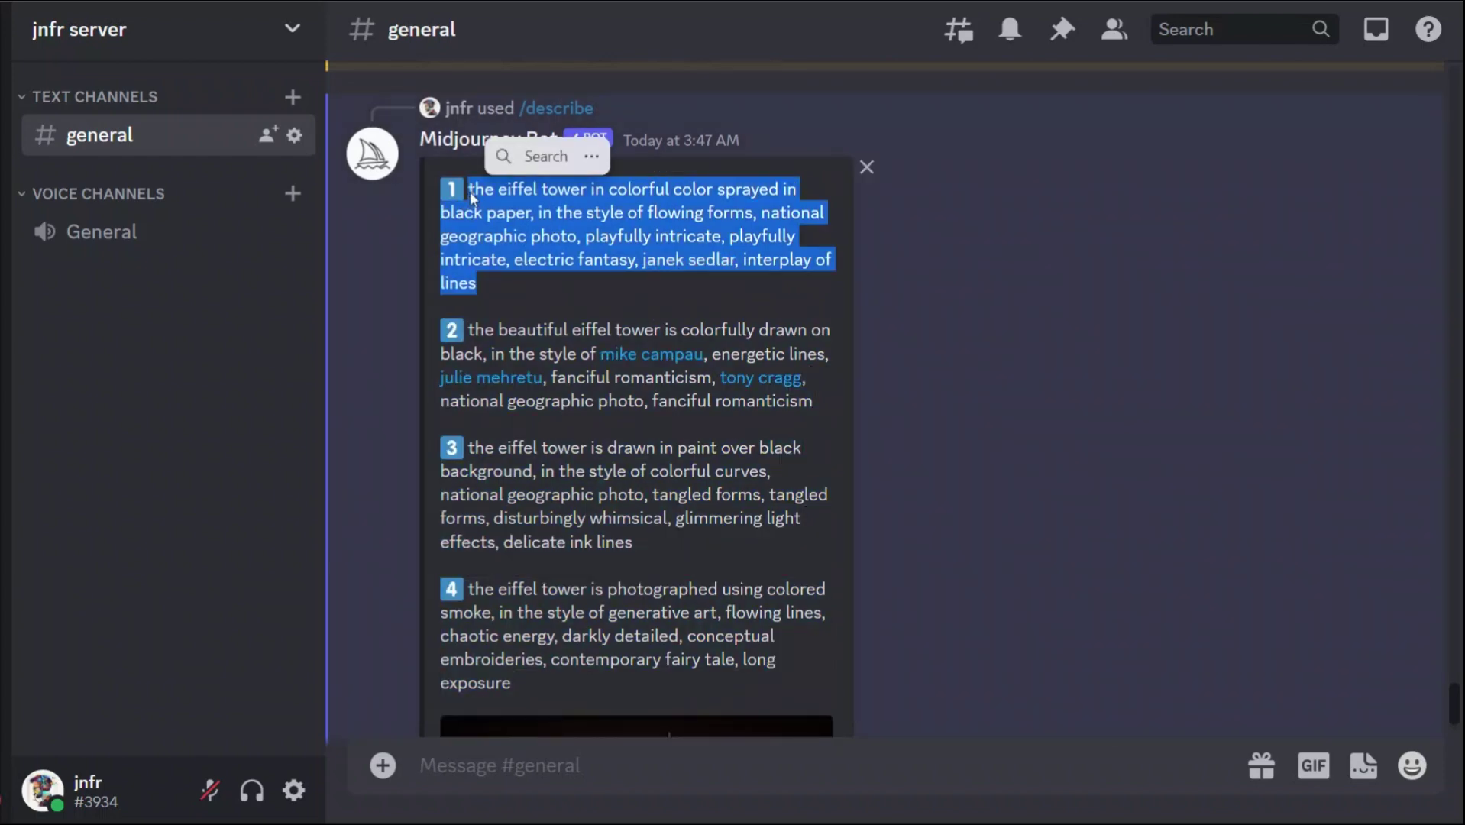
pyautogui.scroll(-5, 587, 409)
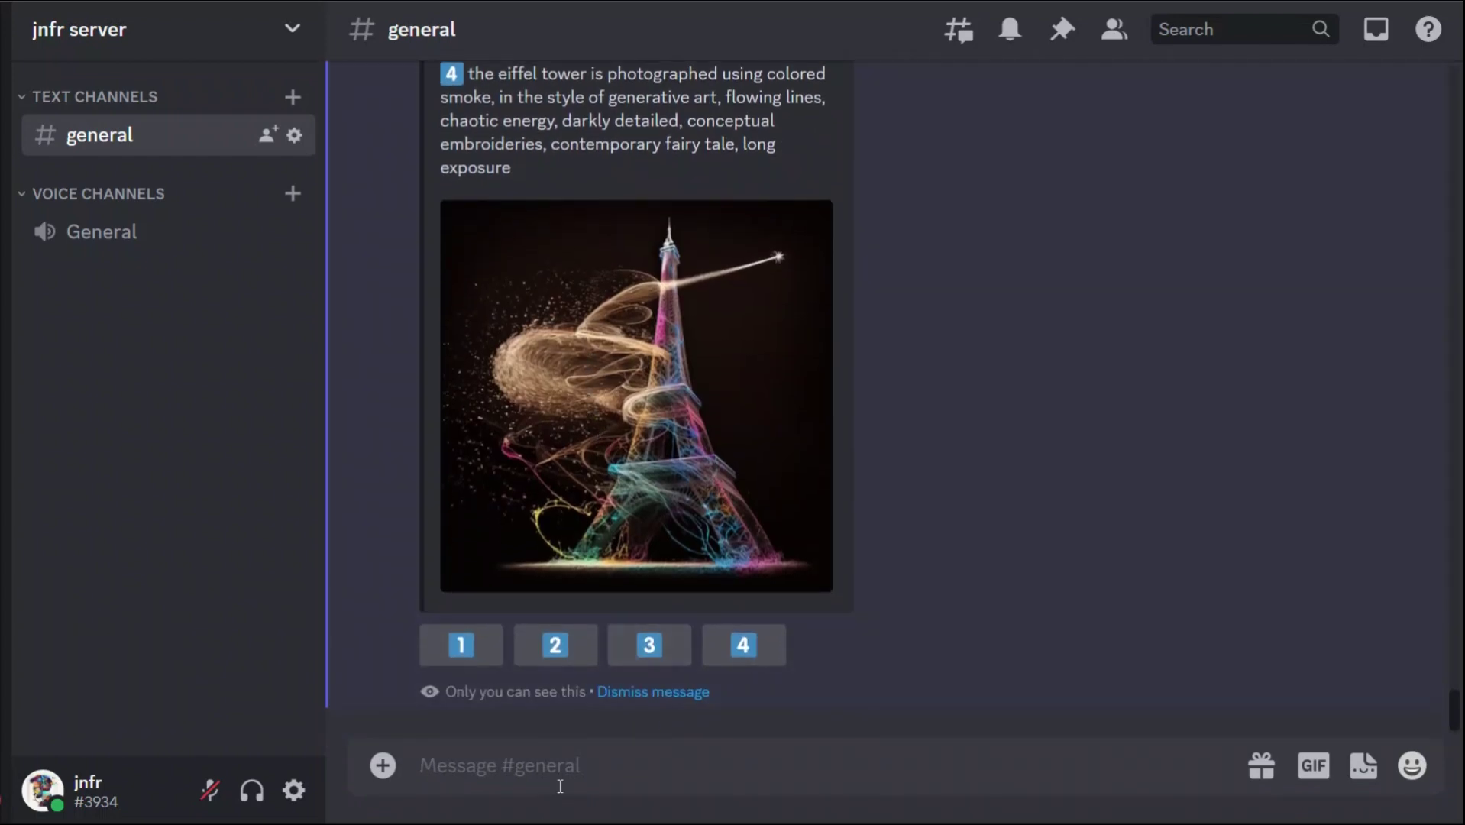
pyautogui.write('/im')
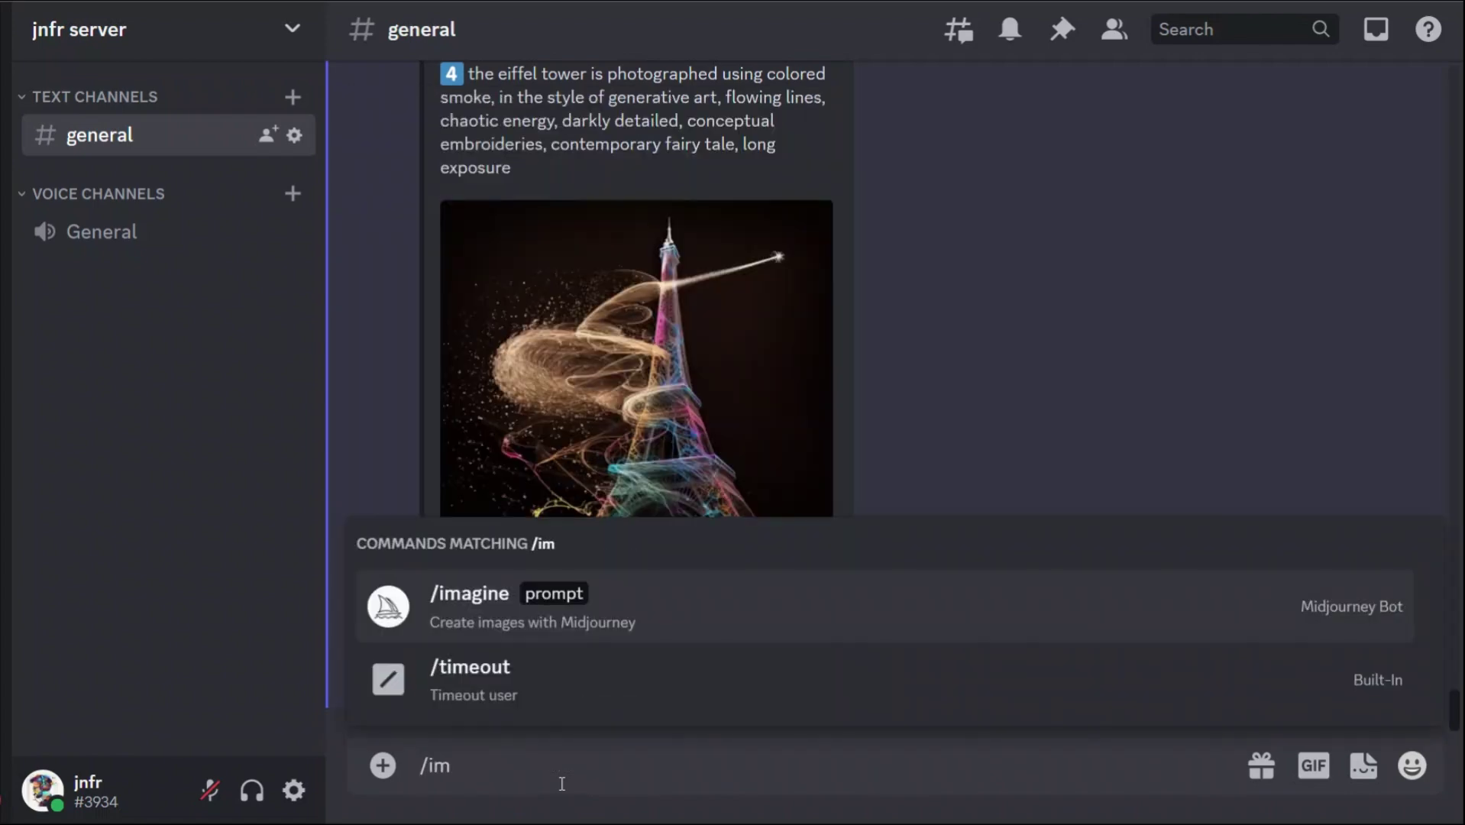
pyautogui.press('Tab')
pyautogui.hotkey('ctrl', 'v')
pyautogui.press('Return')
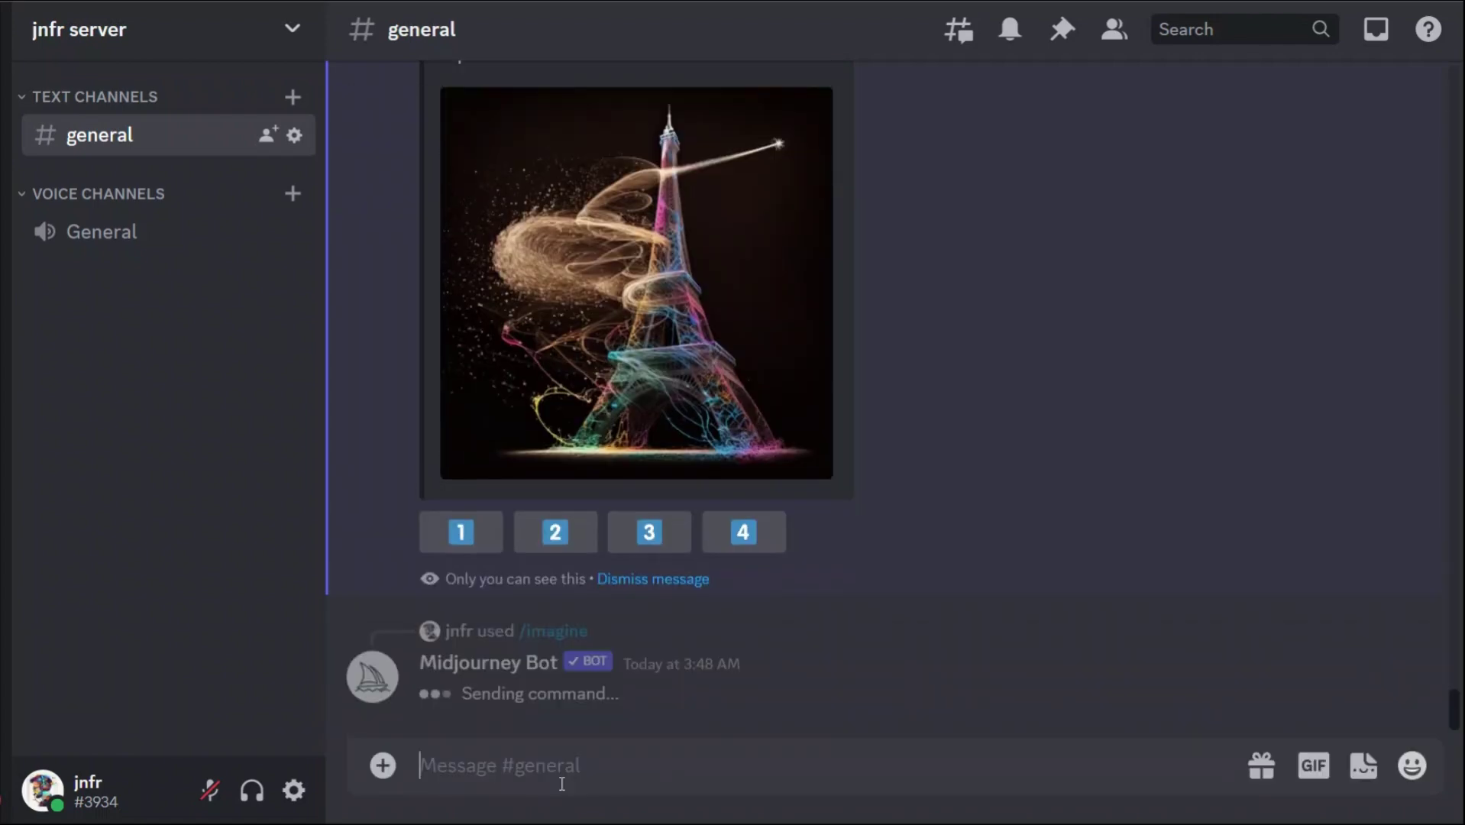
# - Copy the third Eiffel Tower prompt and send it with /imagine
pyautogui.scroll(6, 1120, 386)
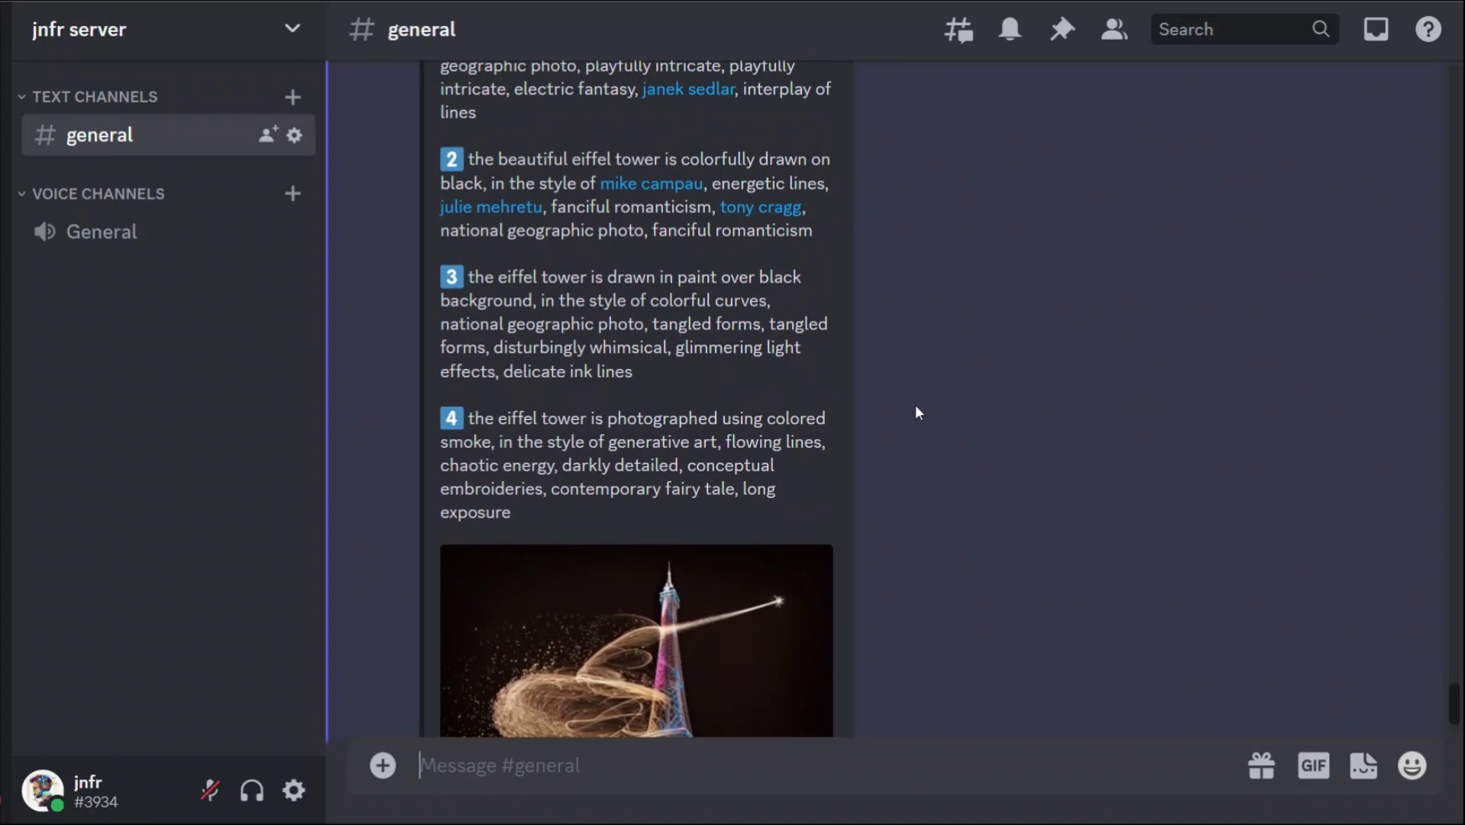
pyautogui.moveTo(662, 374); pyautogui.dragTo(466, 278)
pyautogui.hotkey('ctrl', 'c')
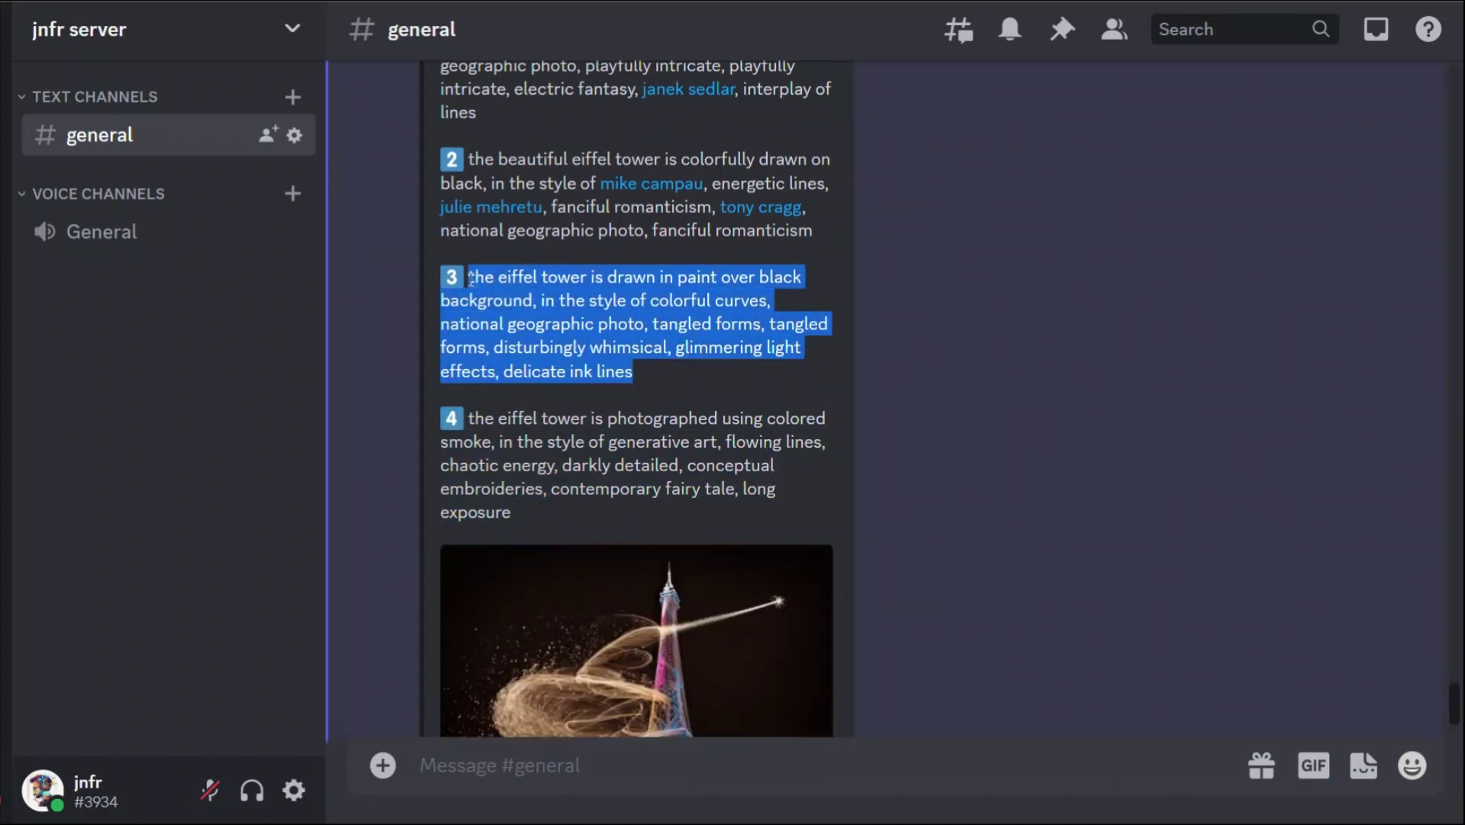
pyautogui.scroll(-7, 1107, 467)
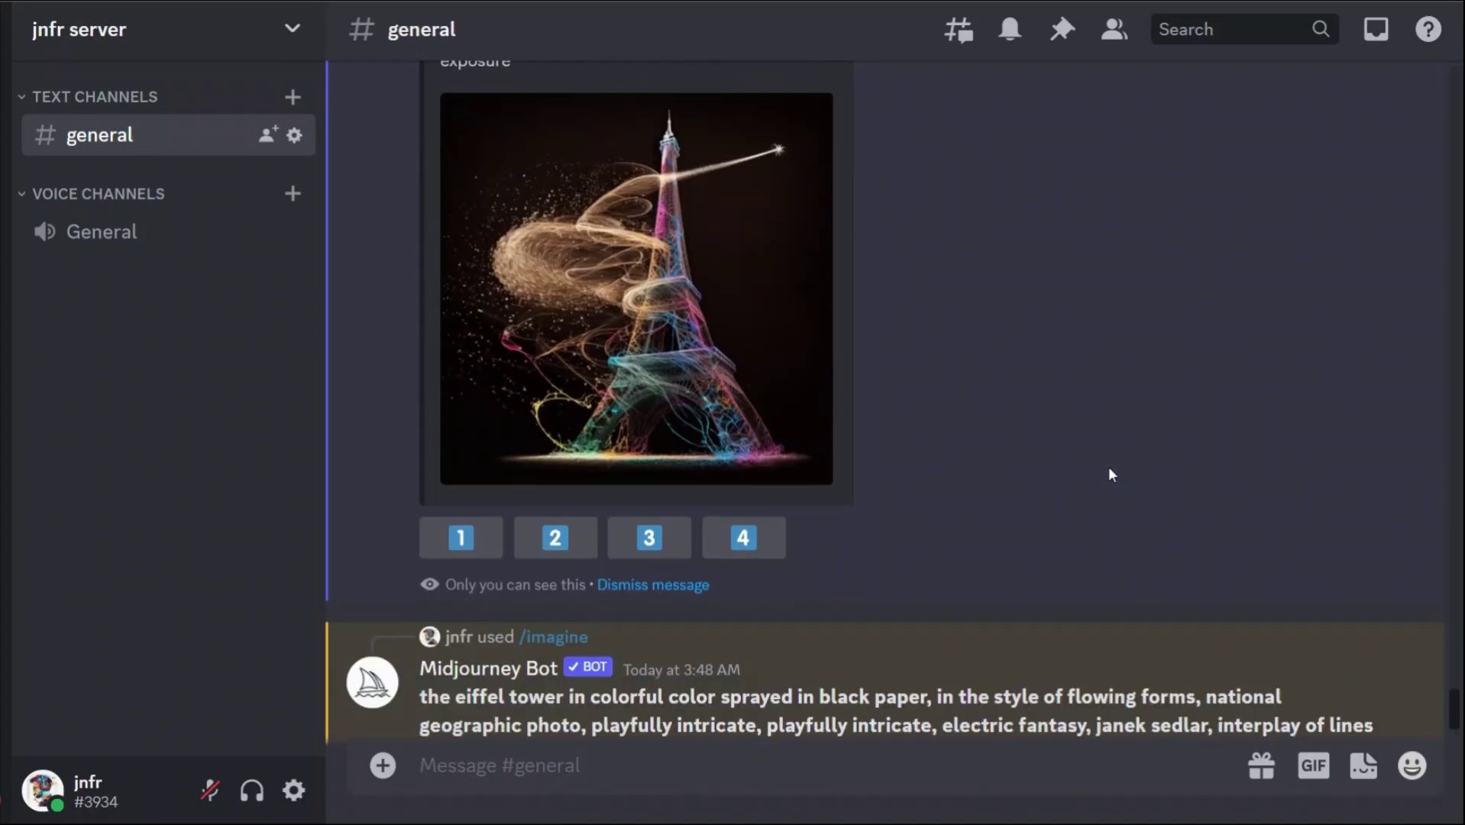
pyautogui.write('/')
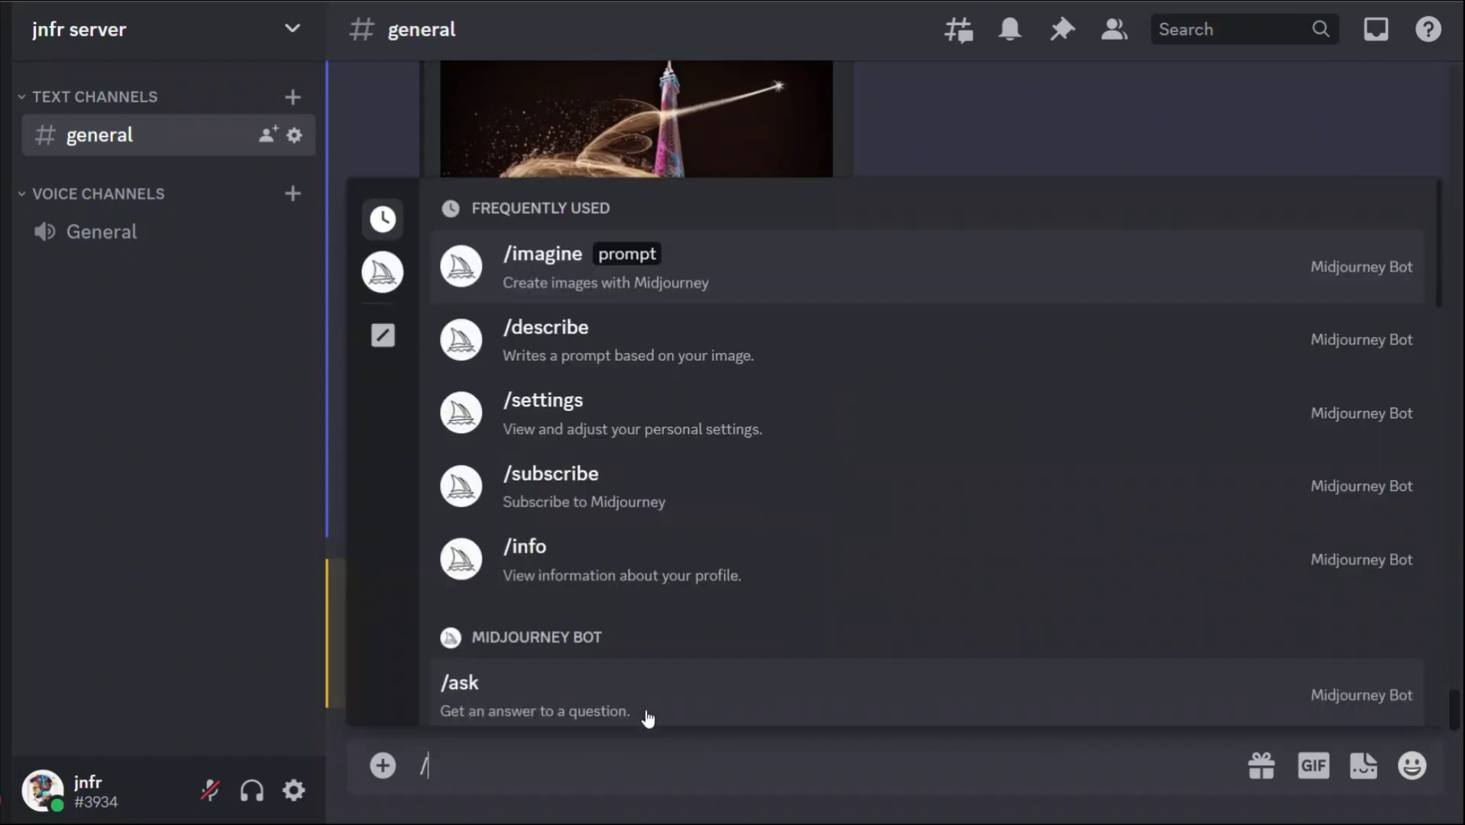
pyautogui.write('im')
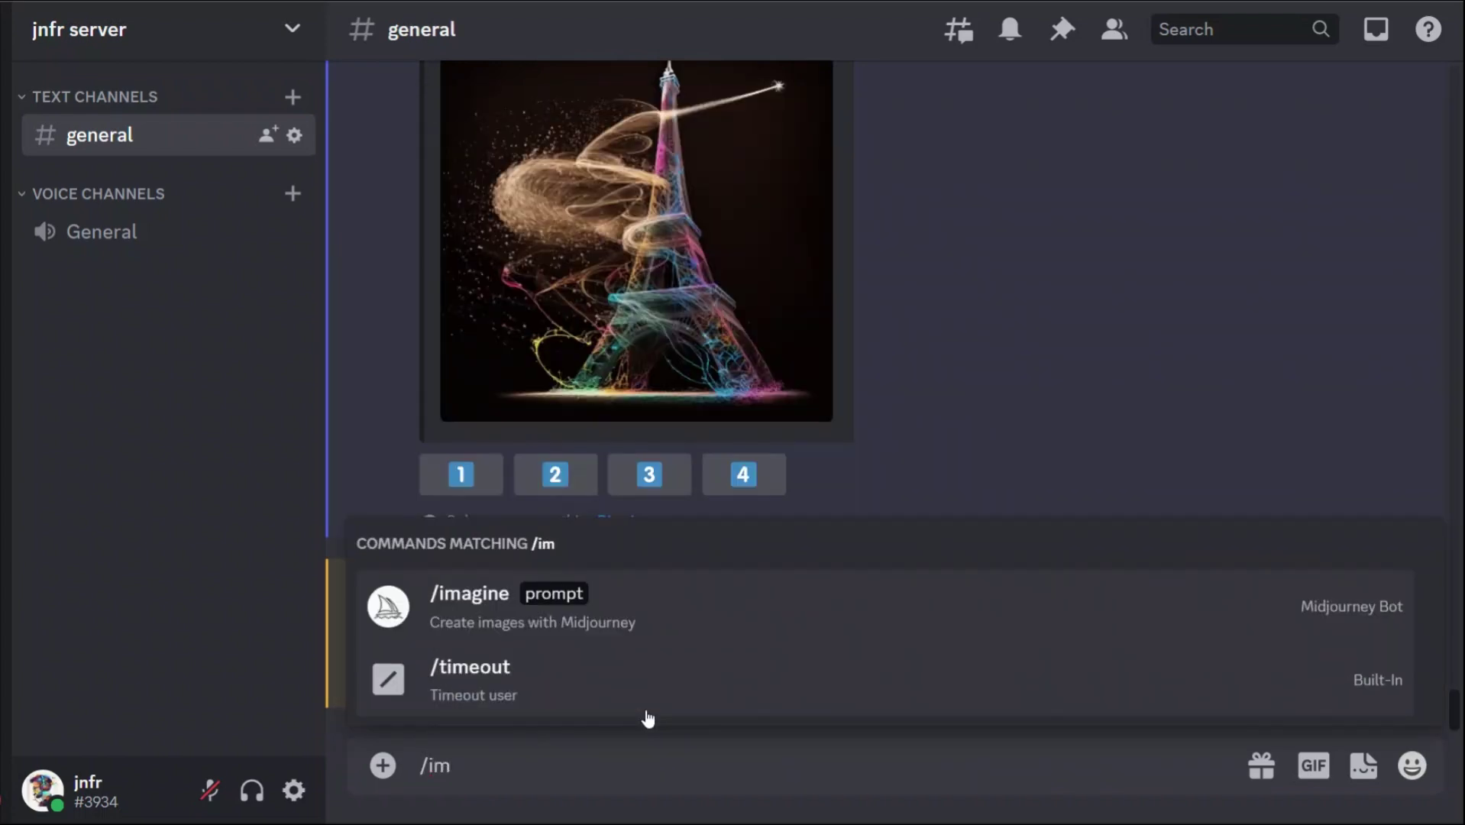
pyautogui.press('BackSpace')
pyautogui.press('BackSpace')
pyautogui.press('BackSpace')
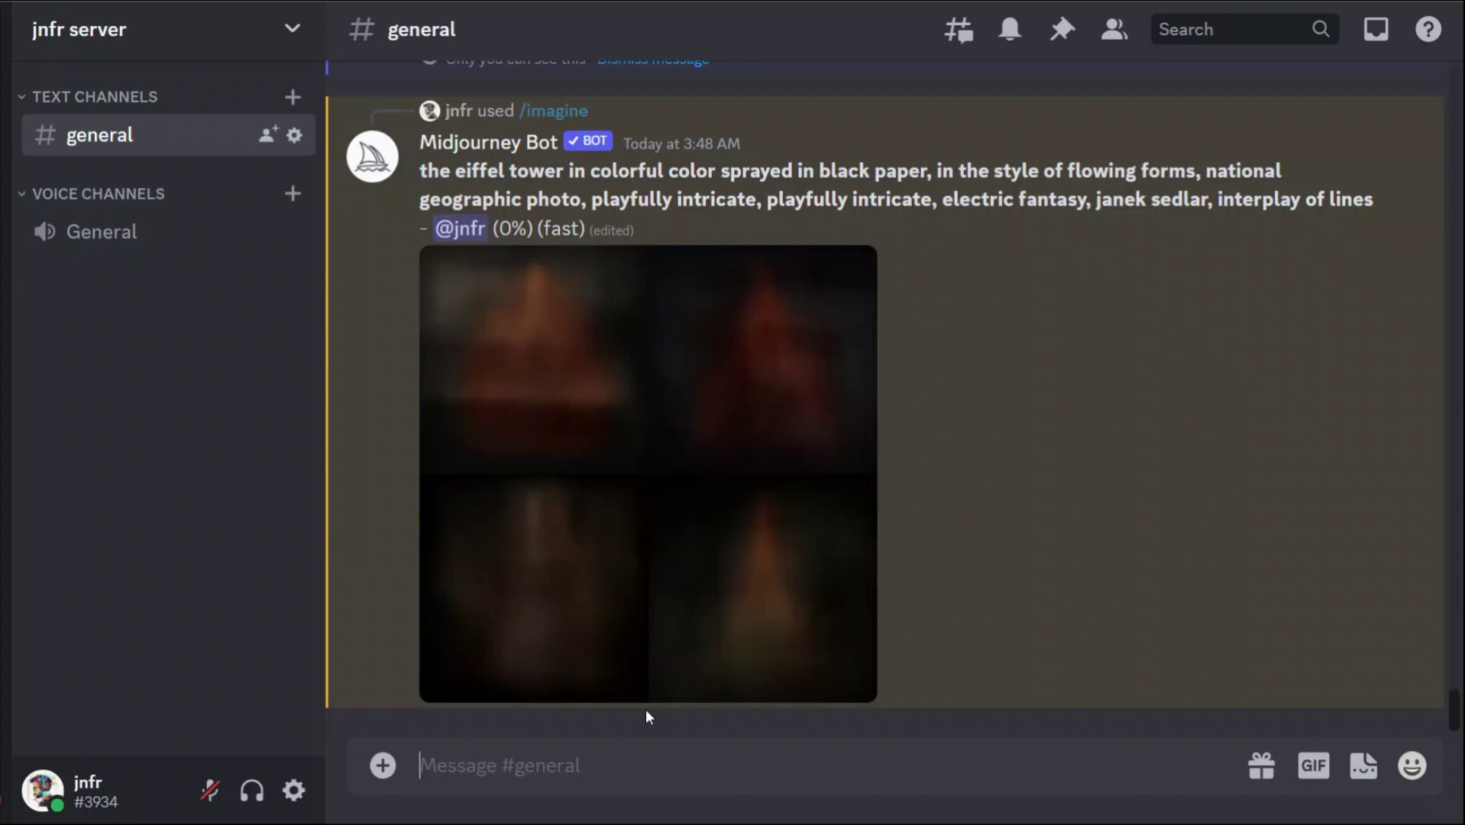
pyautogui.write('/')
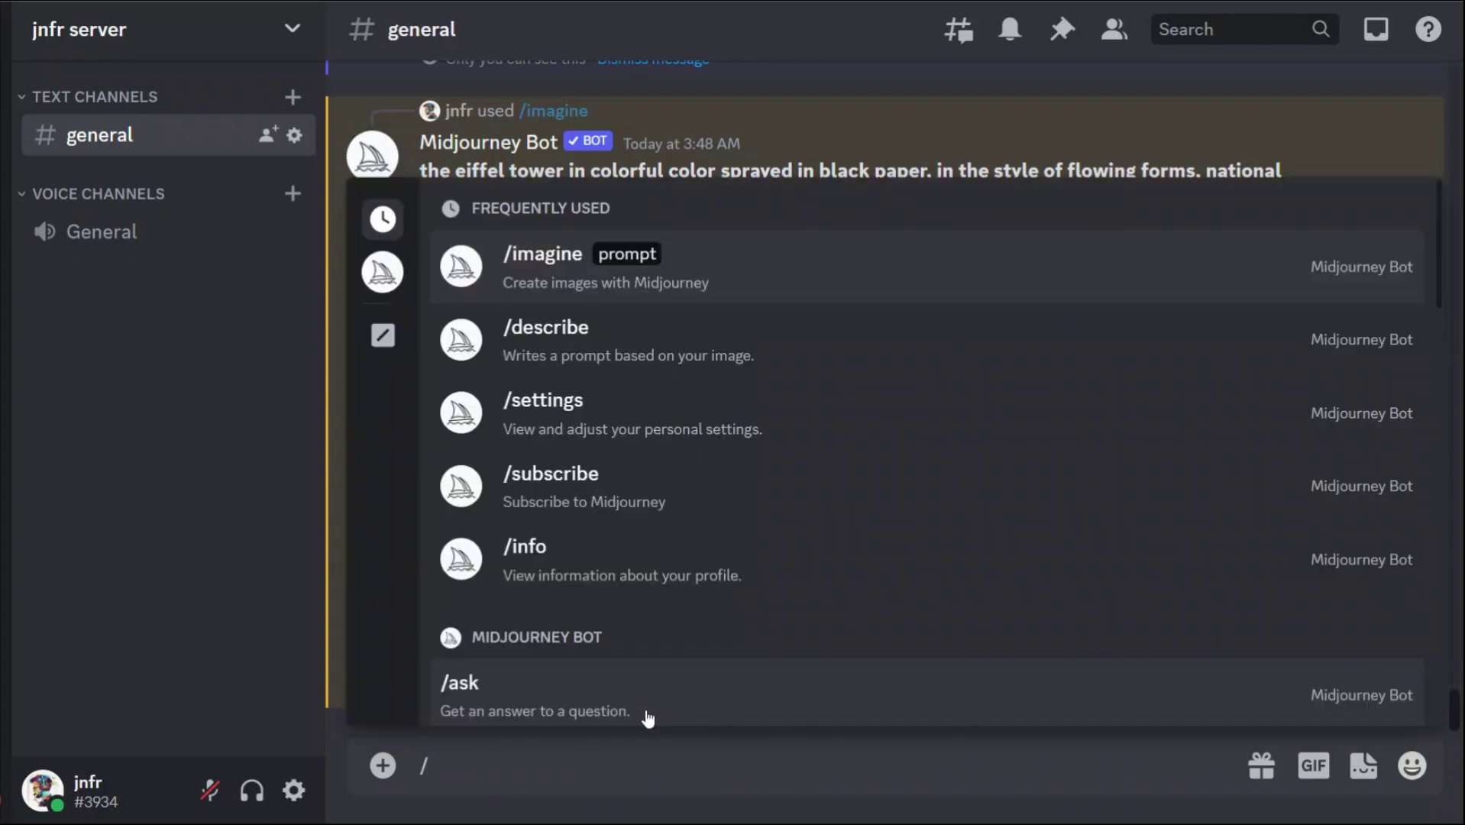
pyautogui.write('im')
pyautogui.press('Tab')
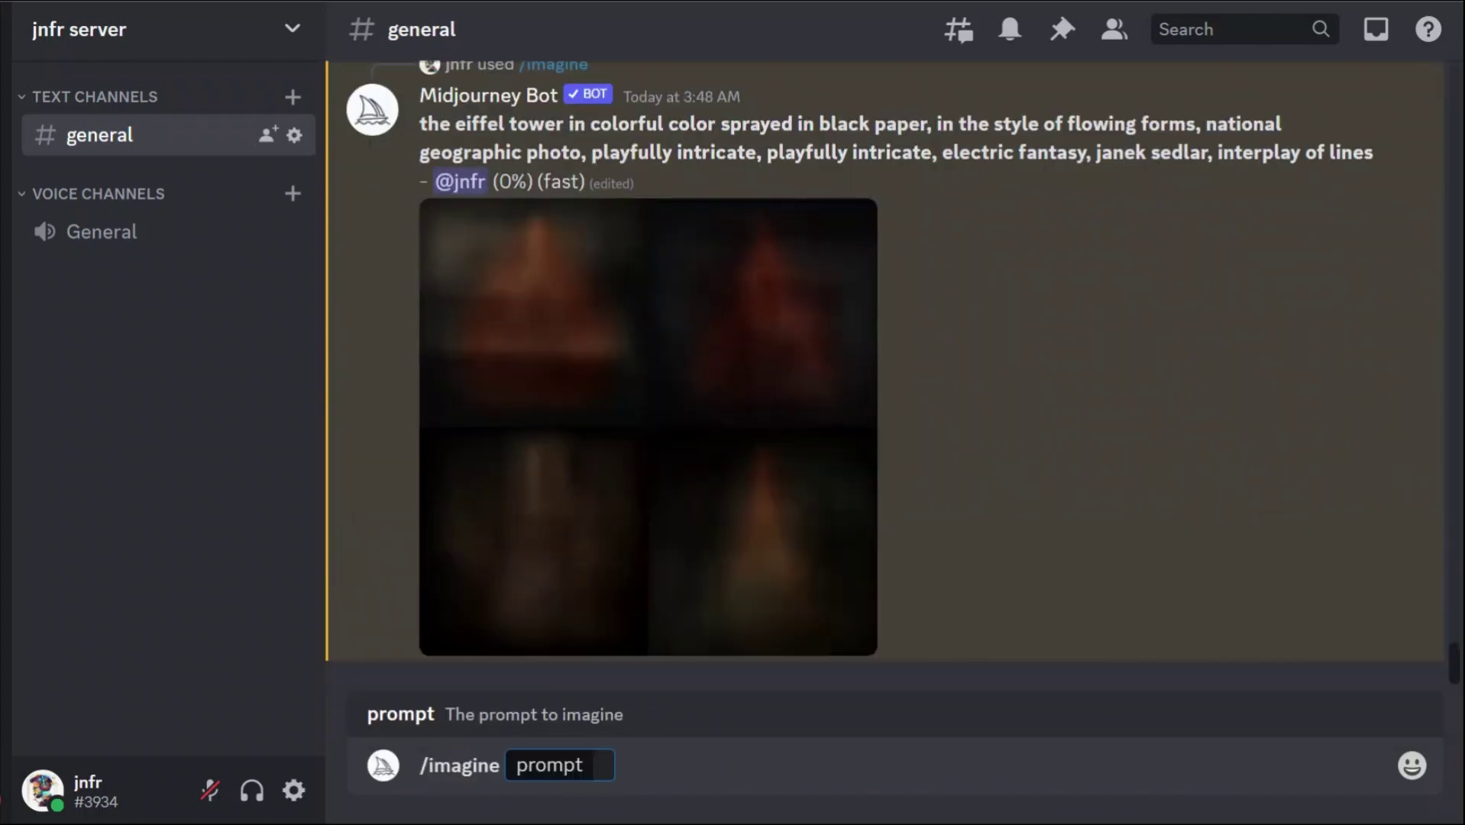
pyautogui.hotkey('ctrl', 'v')
pyautogui.press('Return')
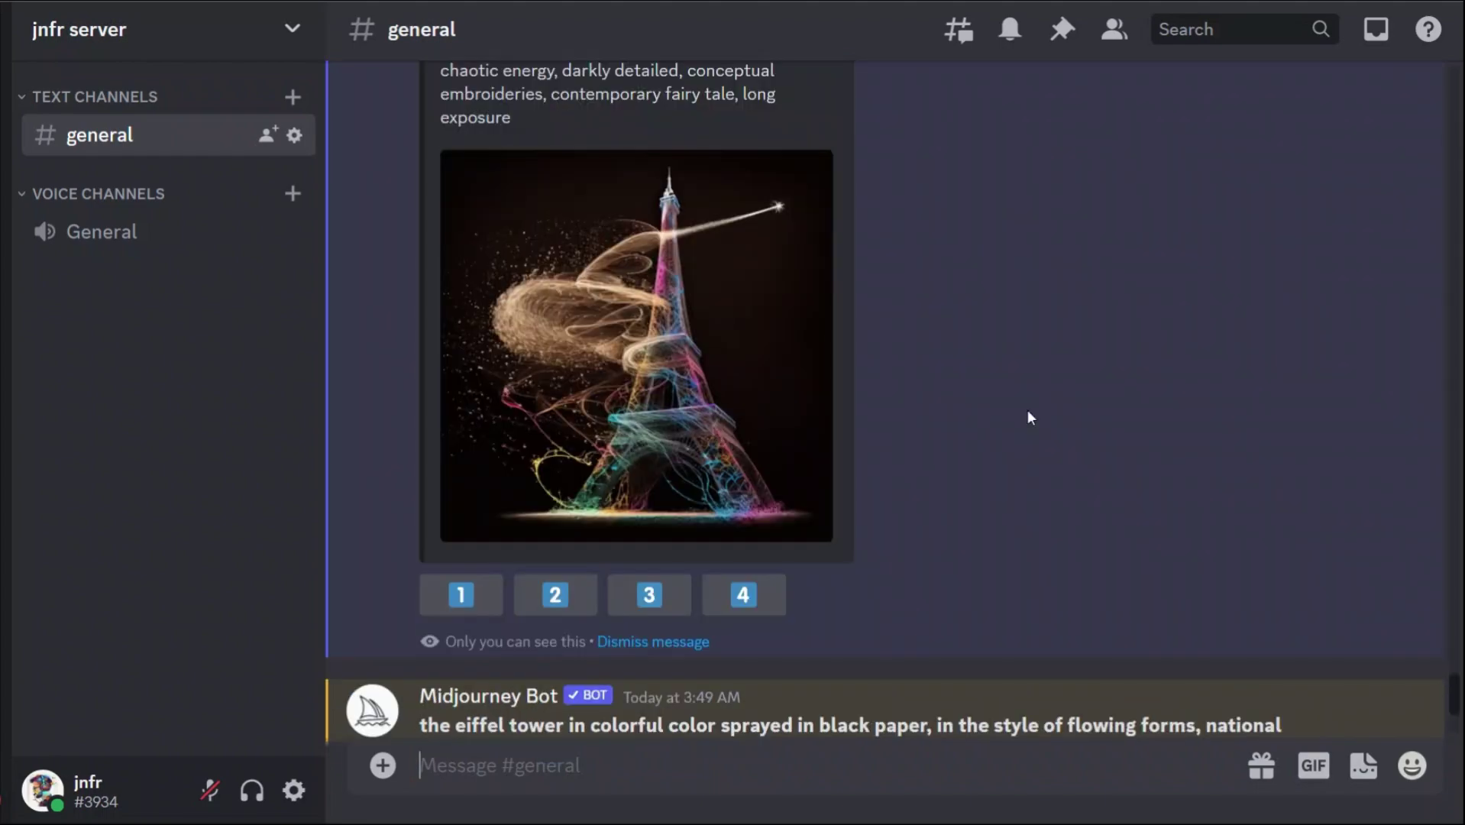
# - View the original Eiffel Tower image and the new prompt 1 grid enlarged
pyautogui.click(801, 370)
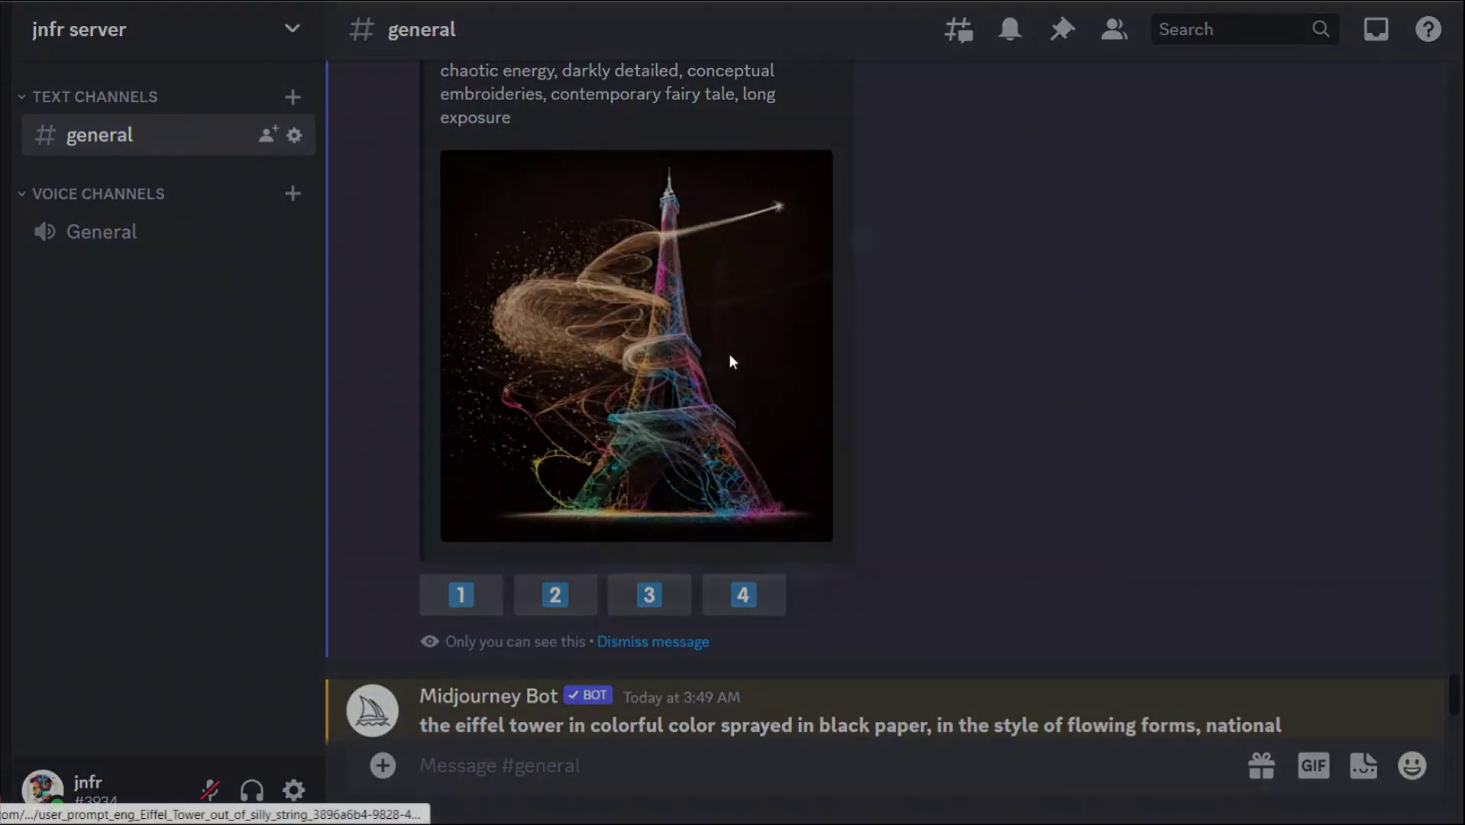
pyautogui.click(1040, 428)
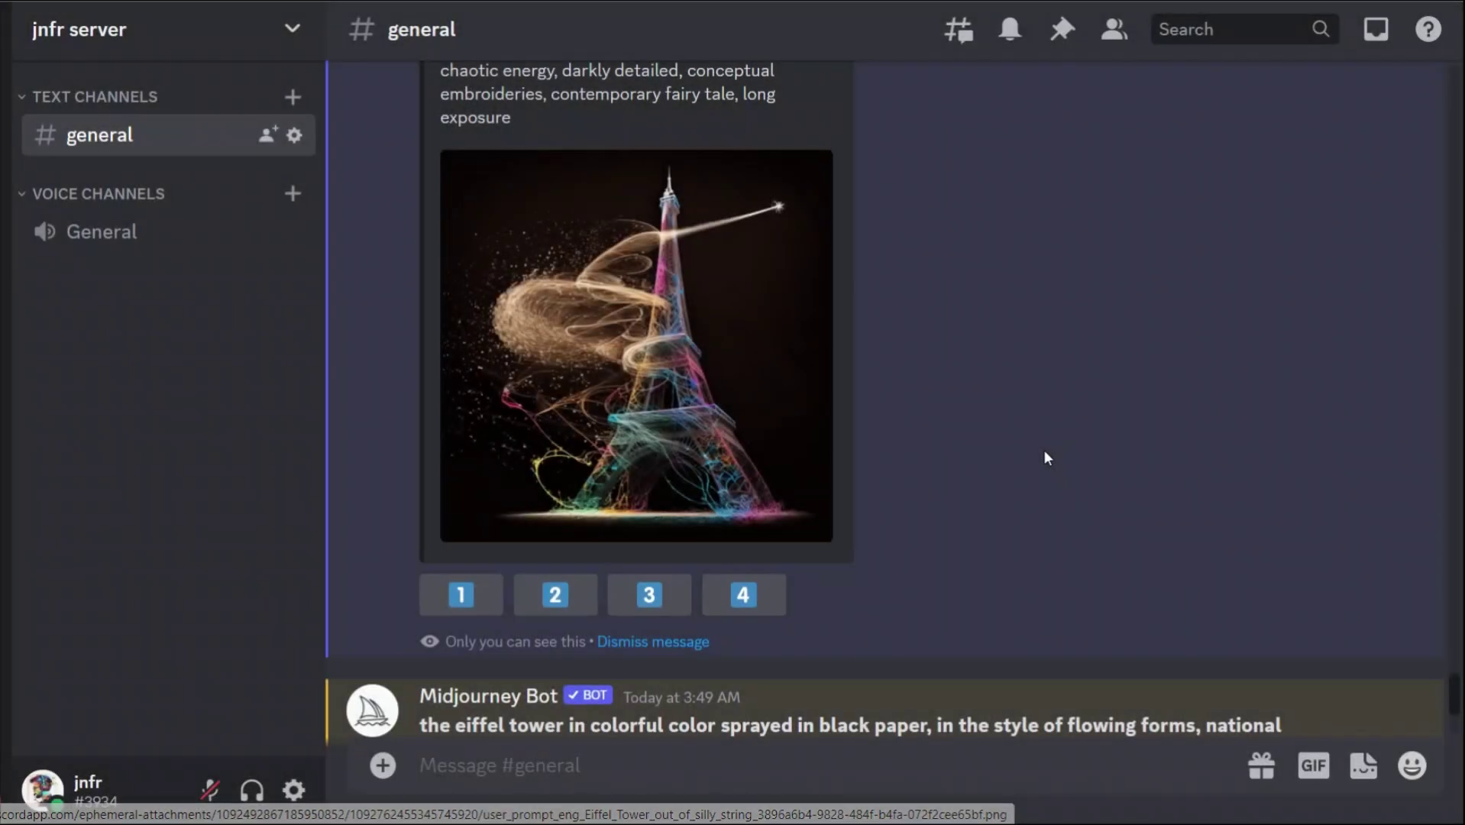
pyautogui.scroll(-5, 1044, 455)
pyautogui.scroll(-2, 974, 580)
pyautogui.click(788, 516)
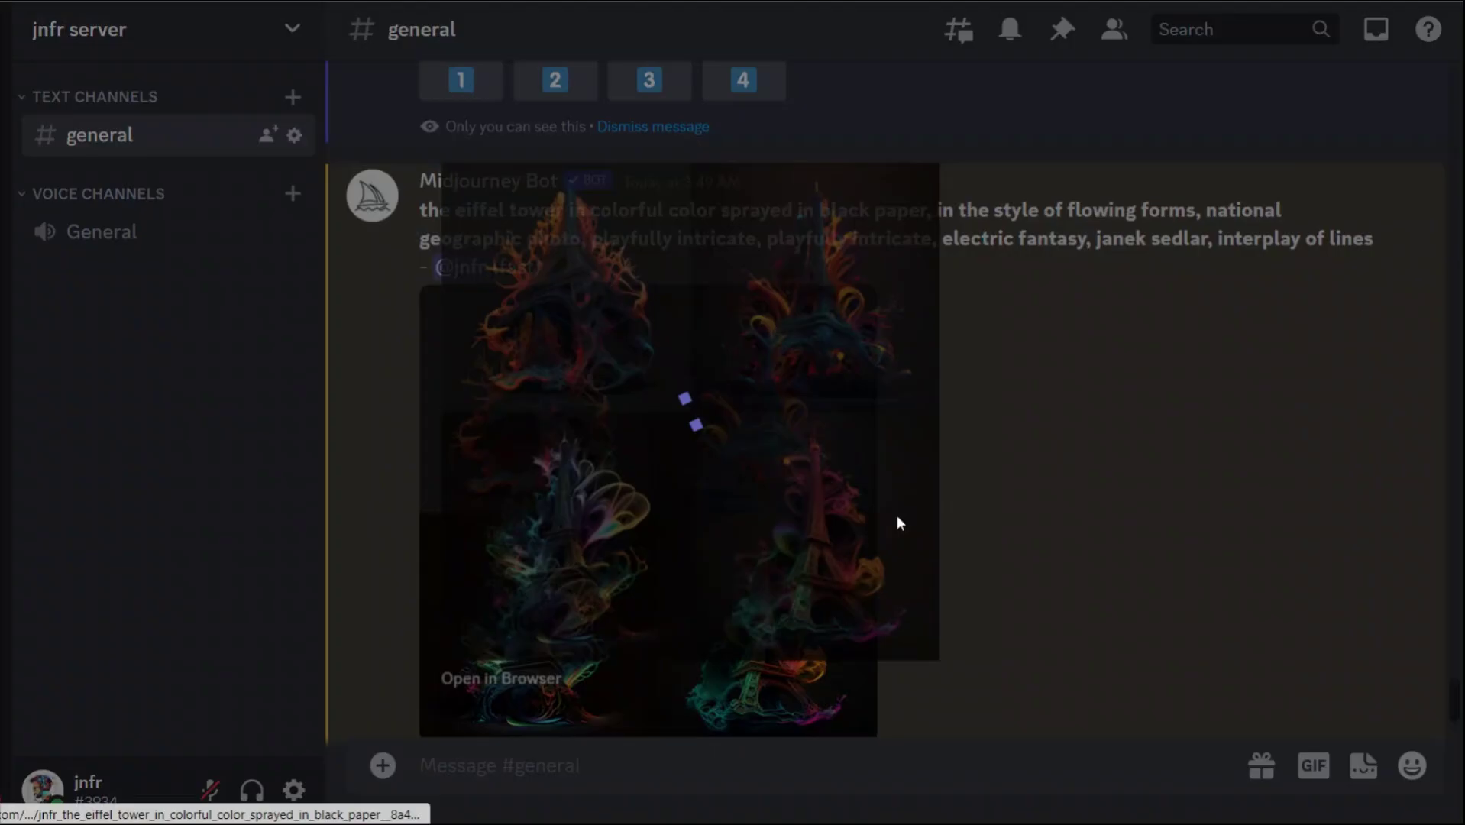
pyautogui.click(1112, 517)
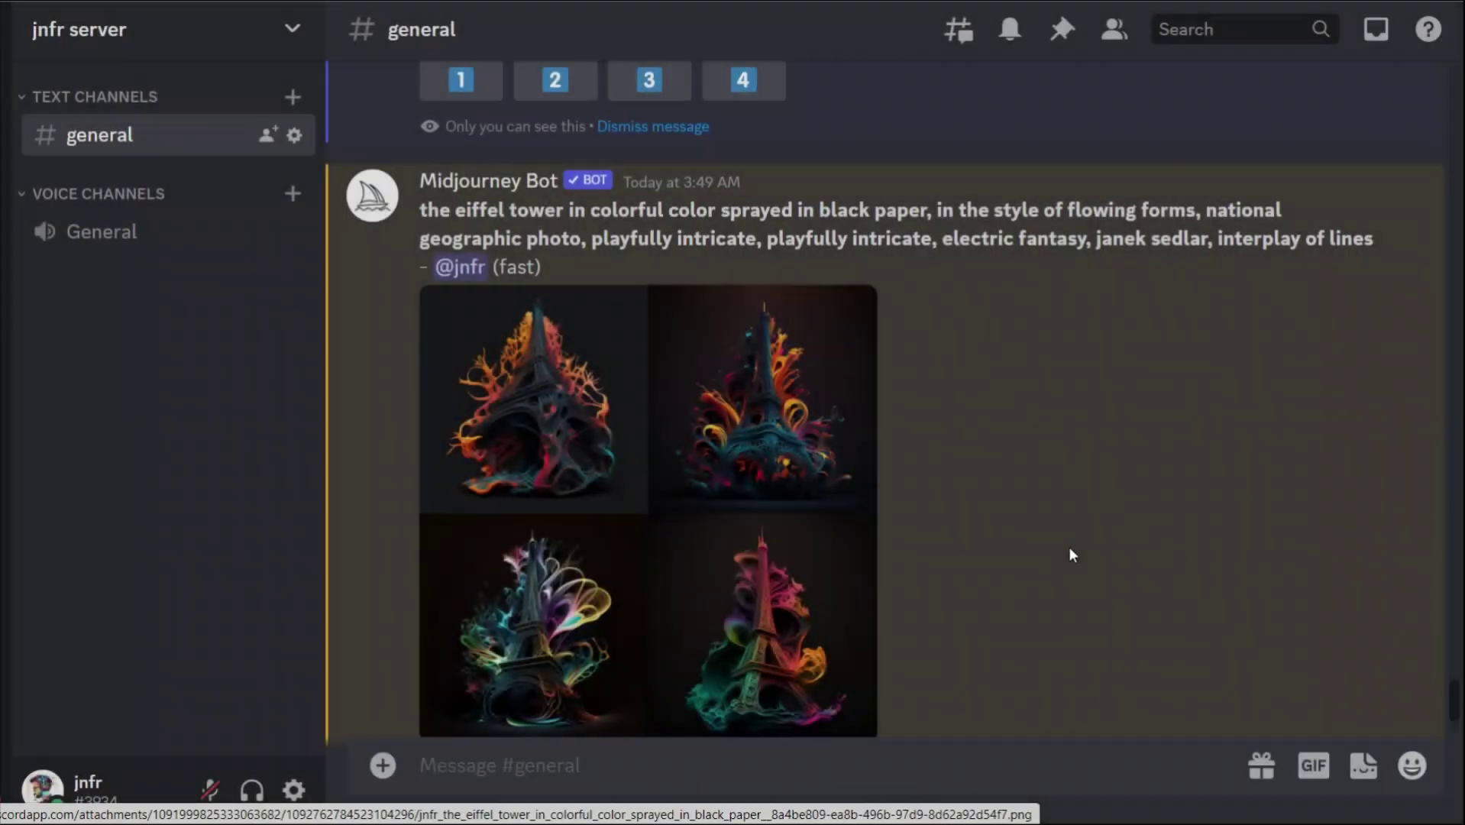
# - Enlarge the paint-style Eiffel Tower grid, then scroll back through the results
pyautogui.scroll(-10, 992, 603)
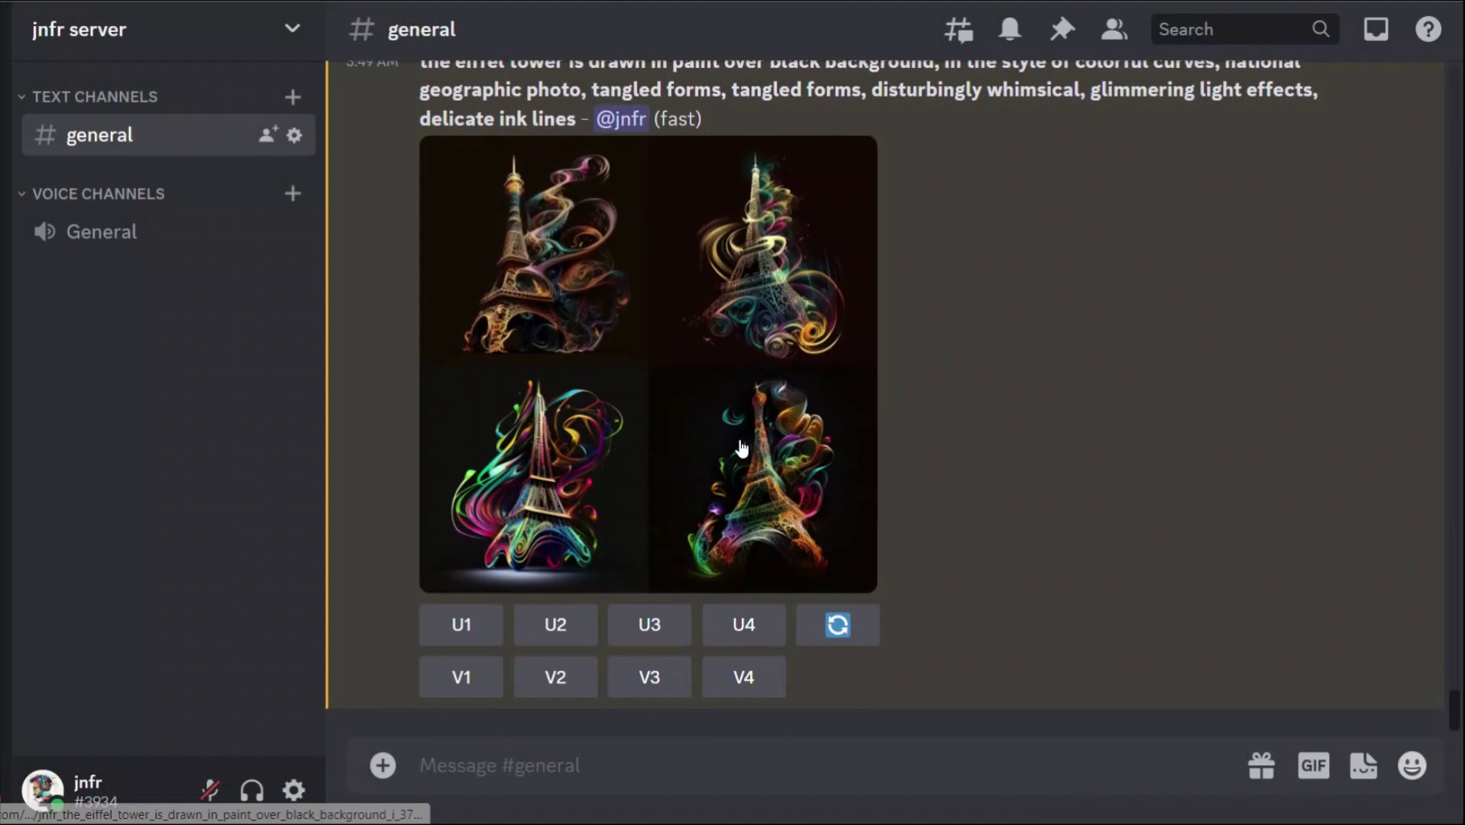
pyautogui.click(710, 370)
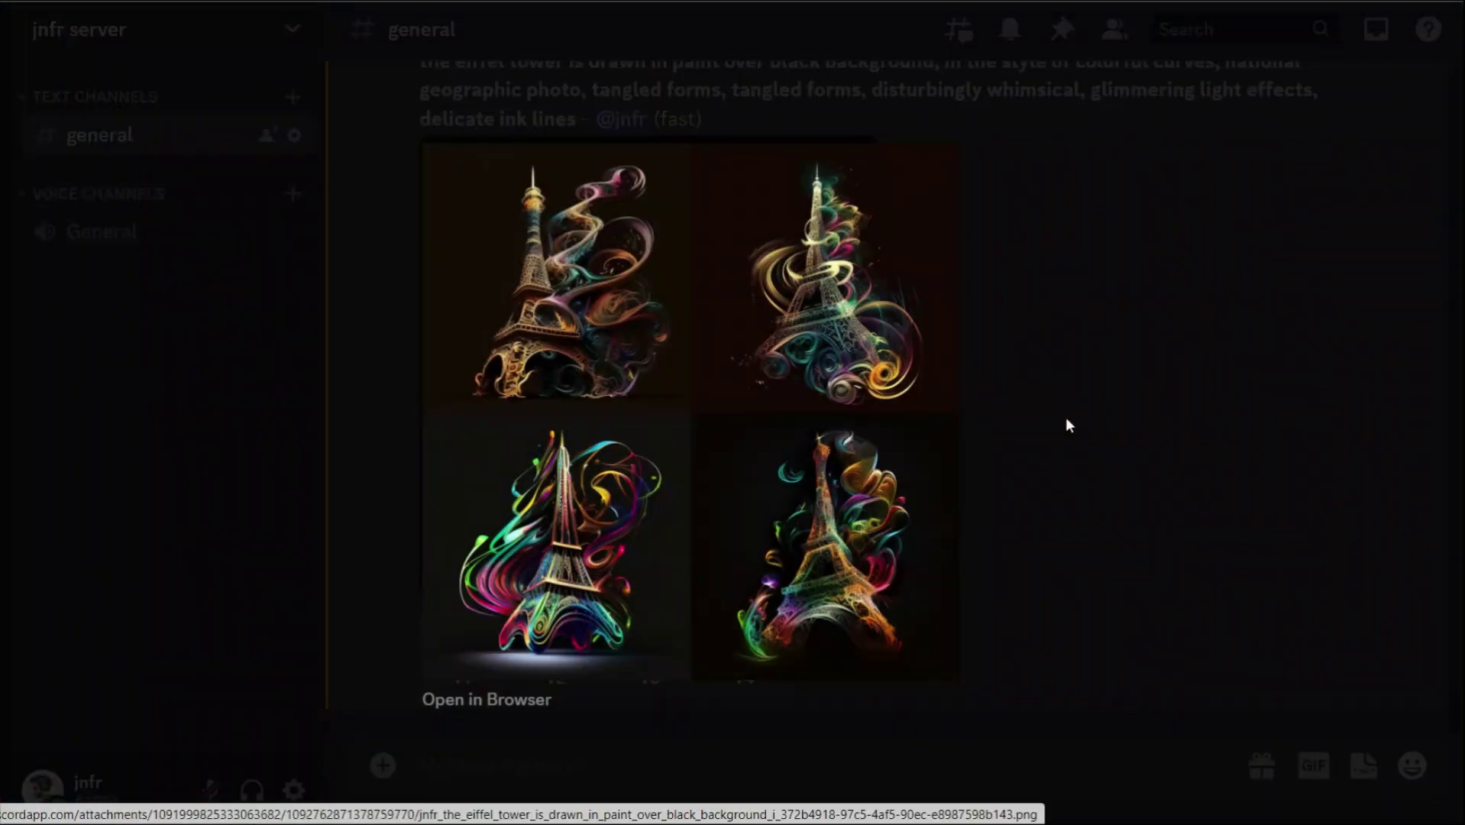
pyautogui.click(1067, 427)
pyautogui.scroll(-15, 1015, 540)
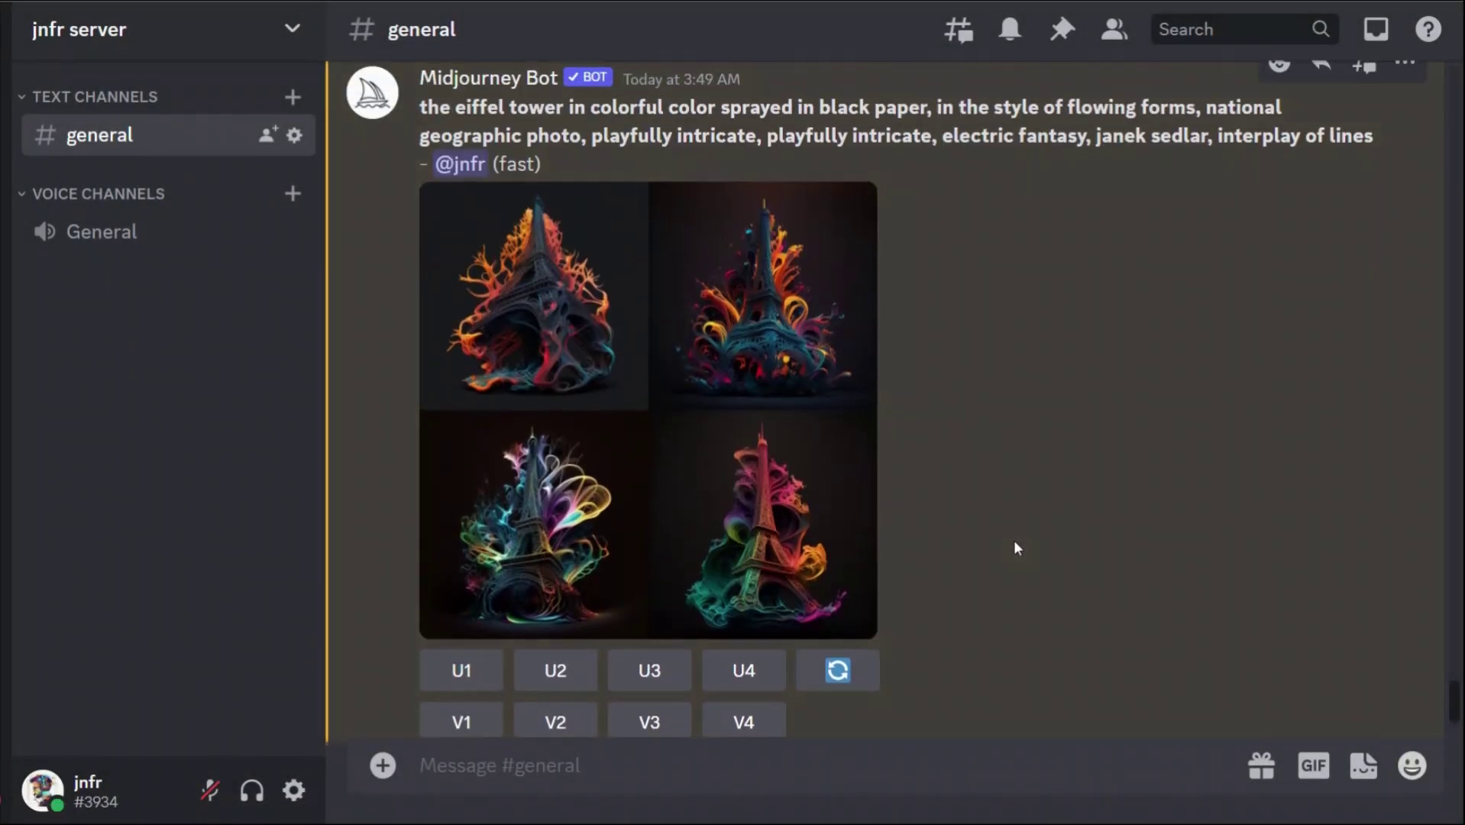
pyautogui.scroll(3, 1014, 542)
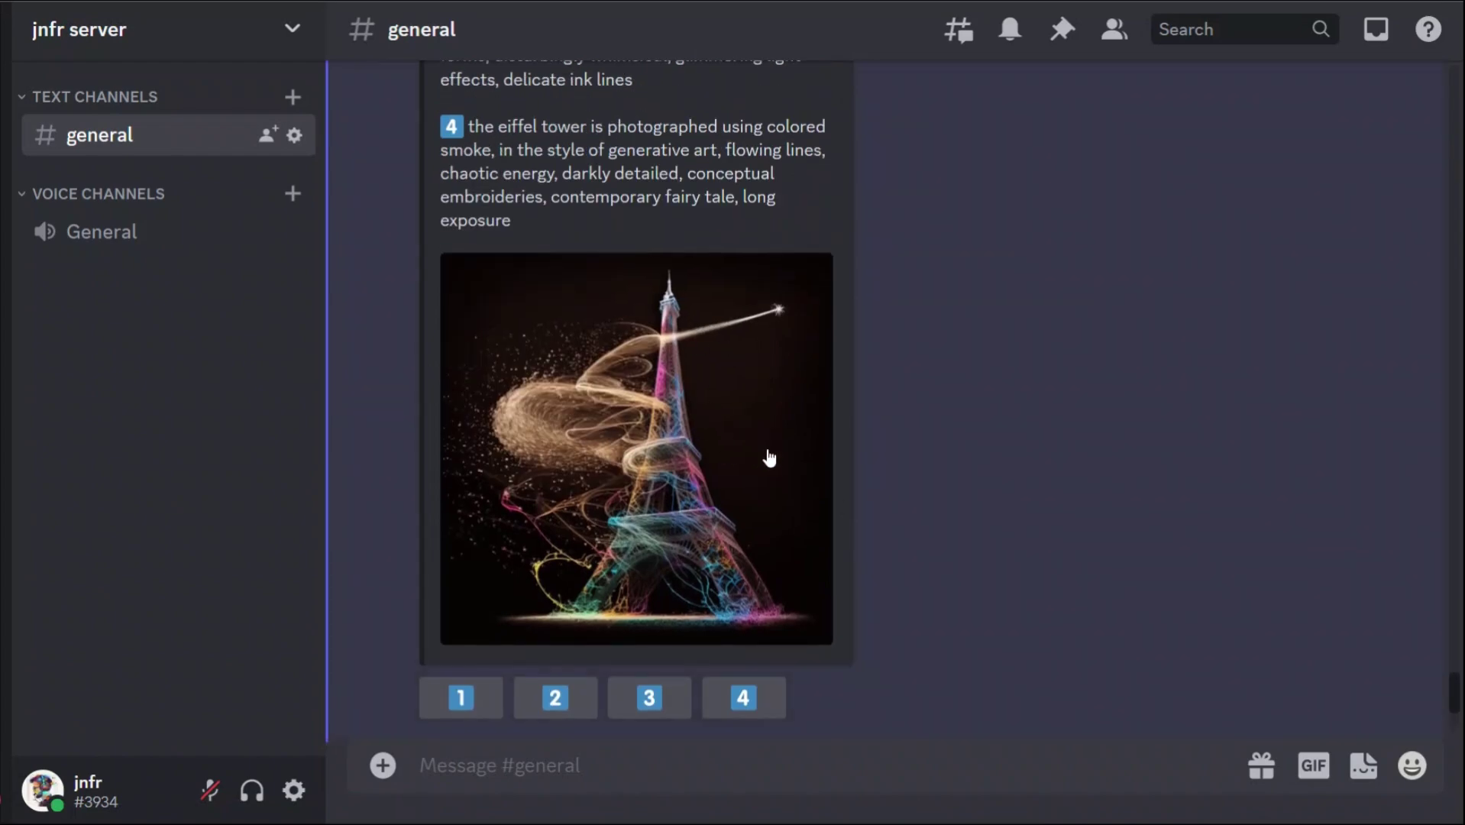
pyautogui.scroll(-7, 850, 568)
pyautogui.scroll(-5, 807, 475)
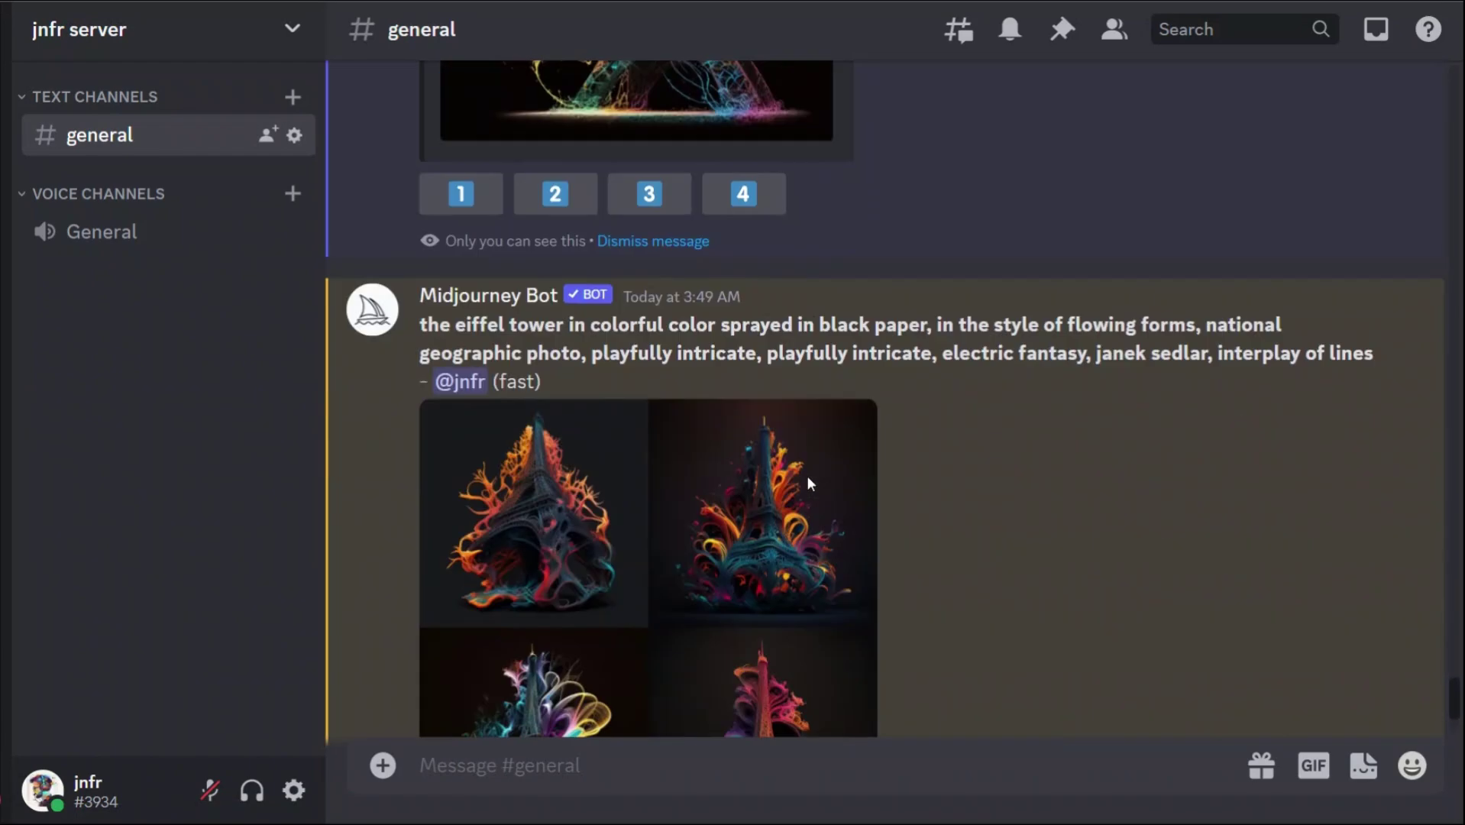
pyautogui.scroll(-8, 835, 484)
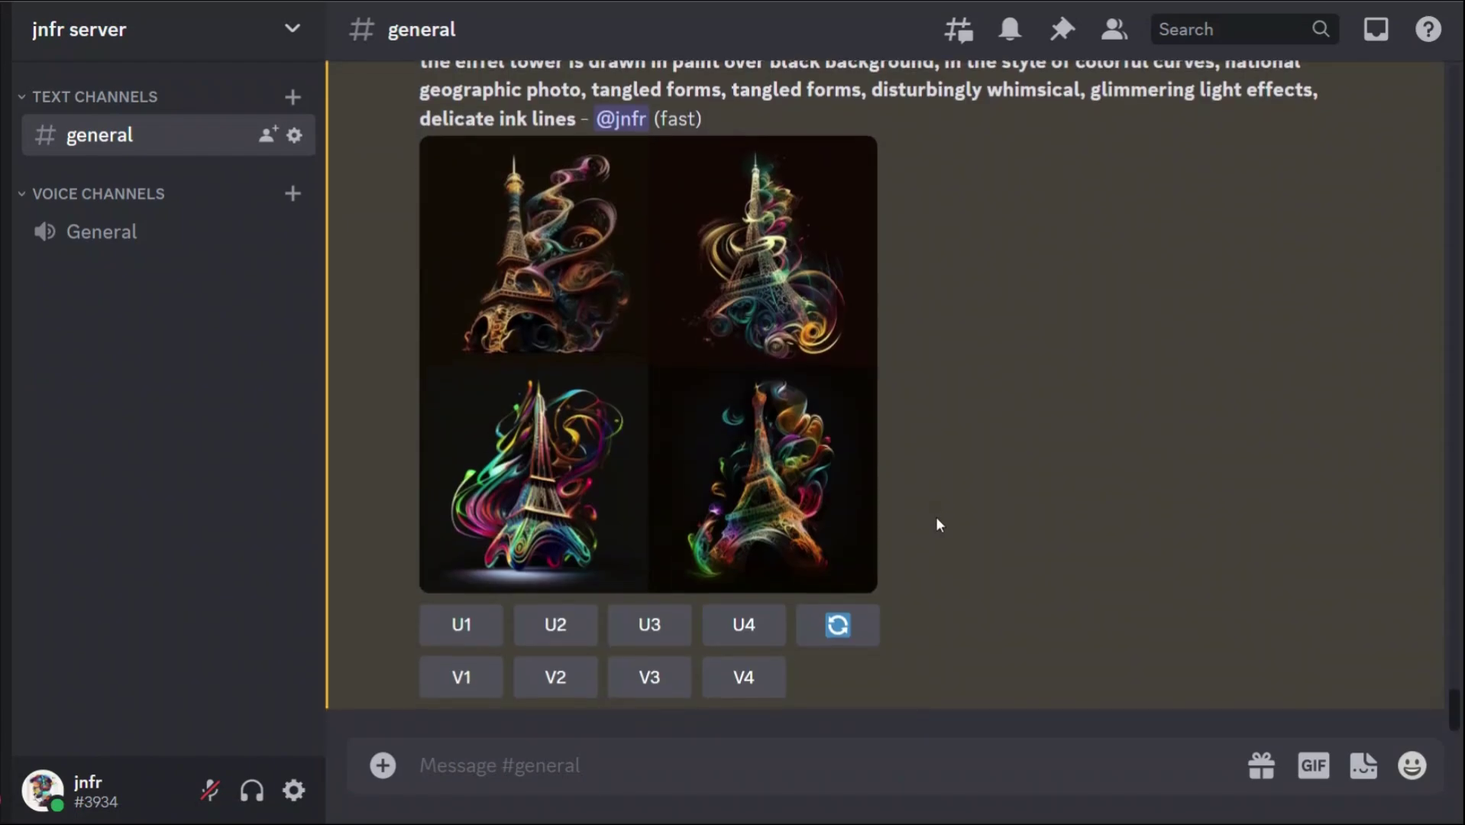
pyautogui.scroll(-10, 980, 482)
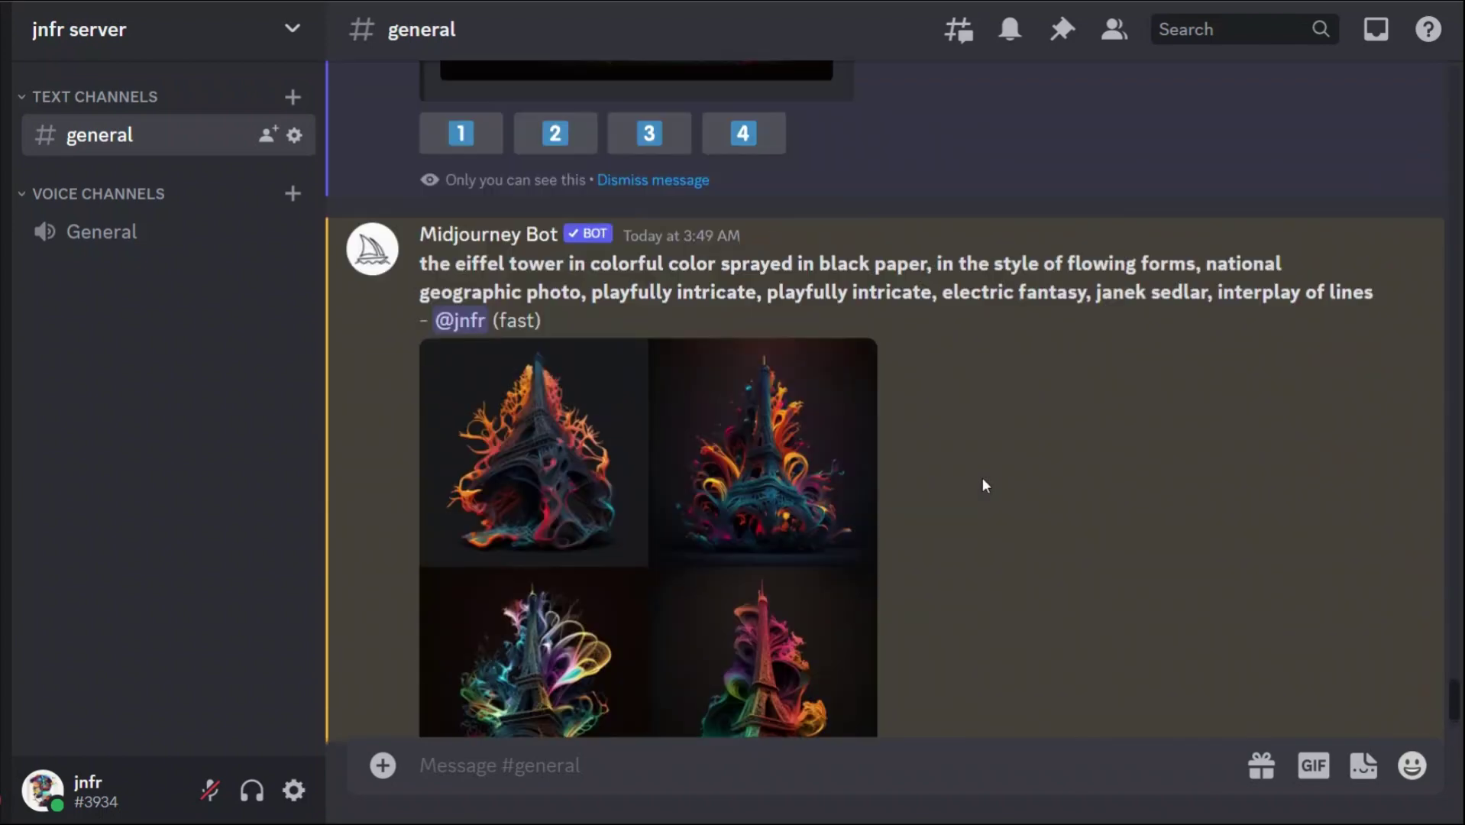
pyautogui.scroll(5, 631, 428)
pyautogui.scroll(-3, 663, 475)
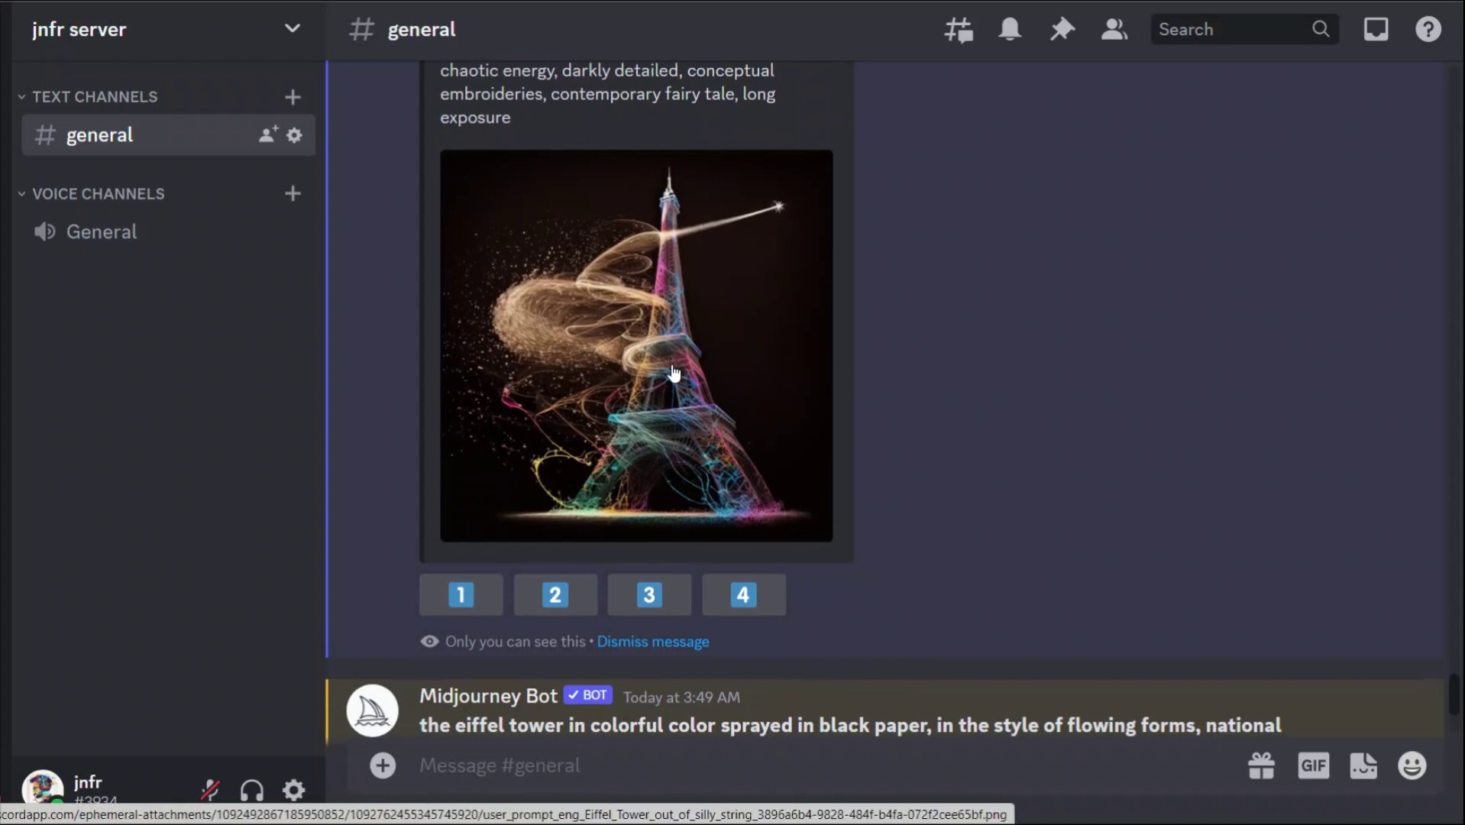
pyautogui.scroll(3, 708, 377)
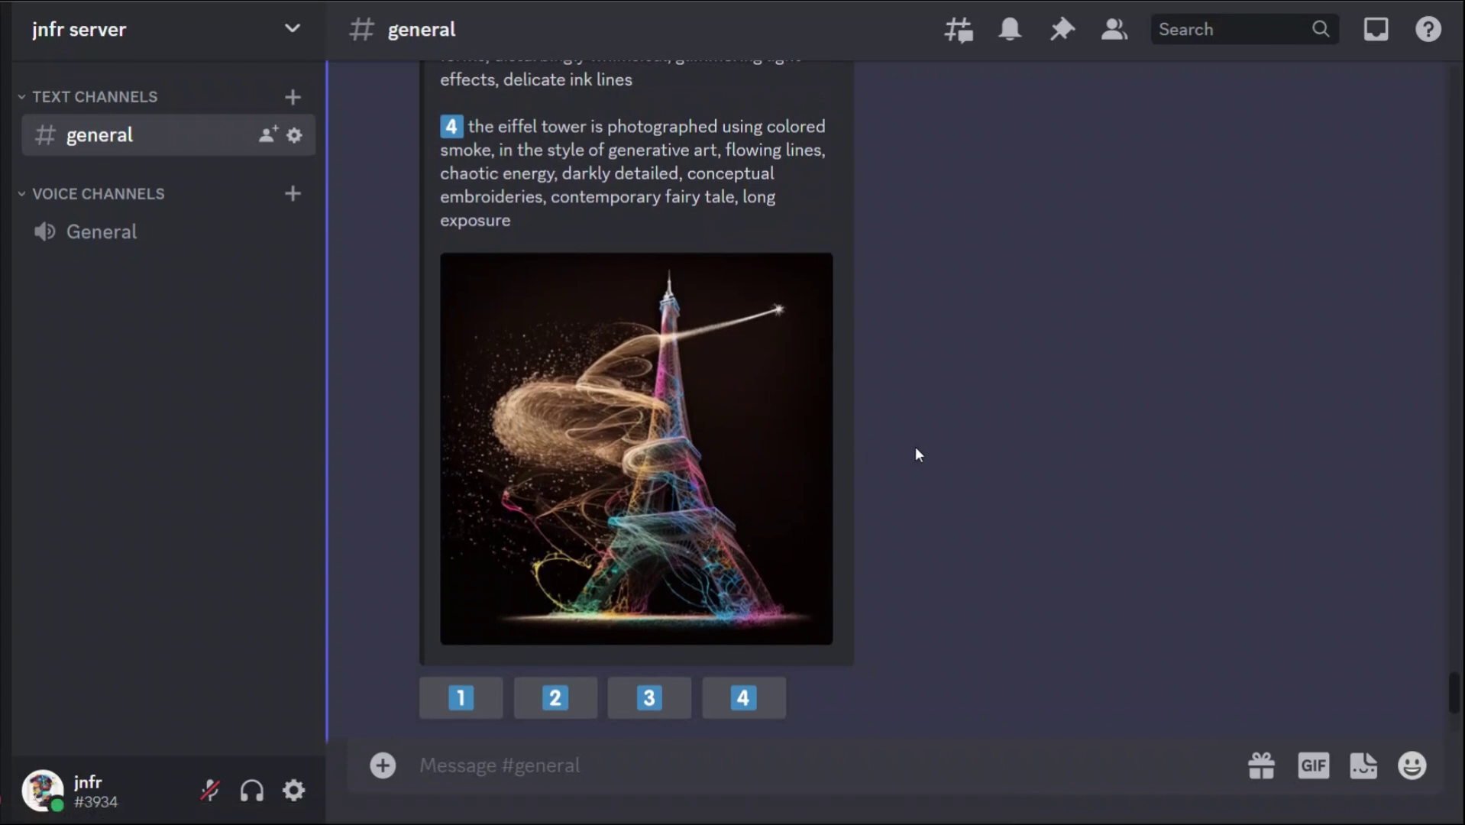
# - Send the girl-with-glasses portrait PNG to /describe and review the four returned prompts
pyautogui.click(622, 757)
pyautogui.write('/')
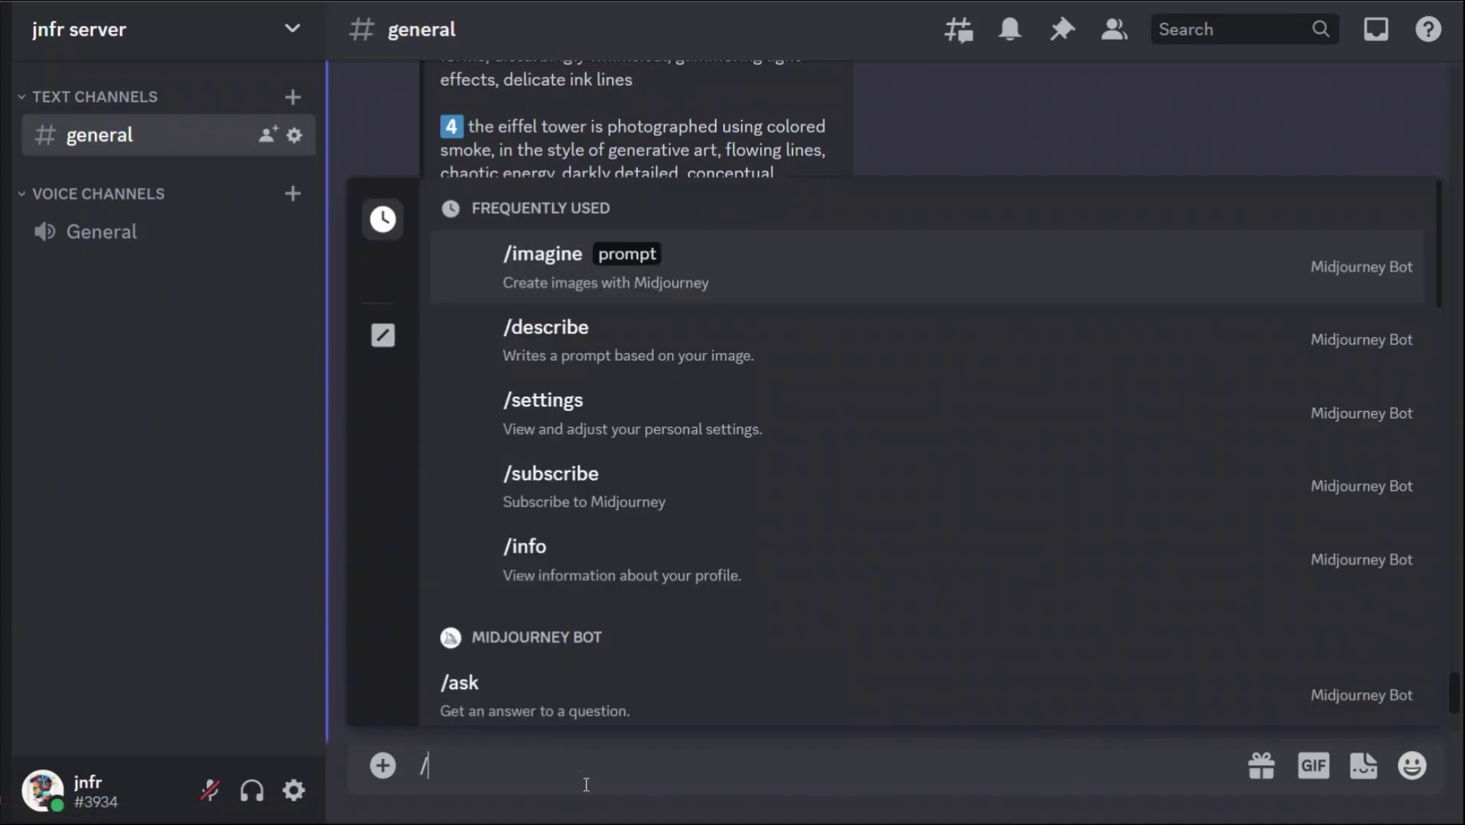
pyautogui.write('de')
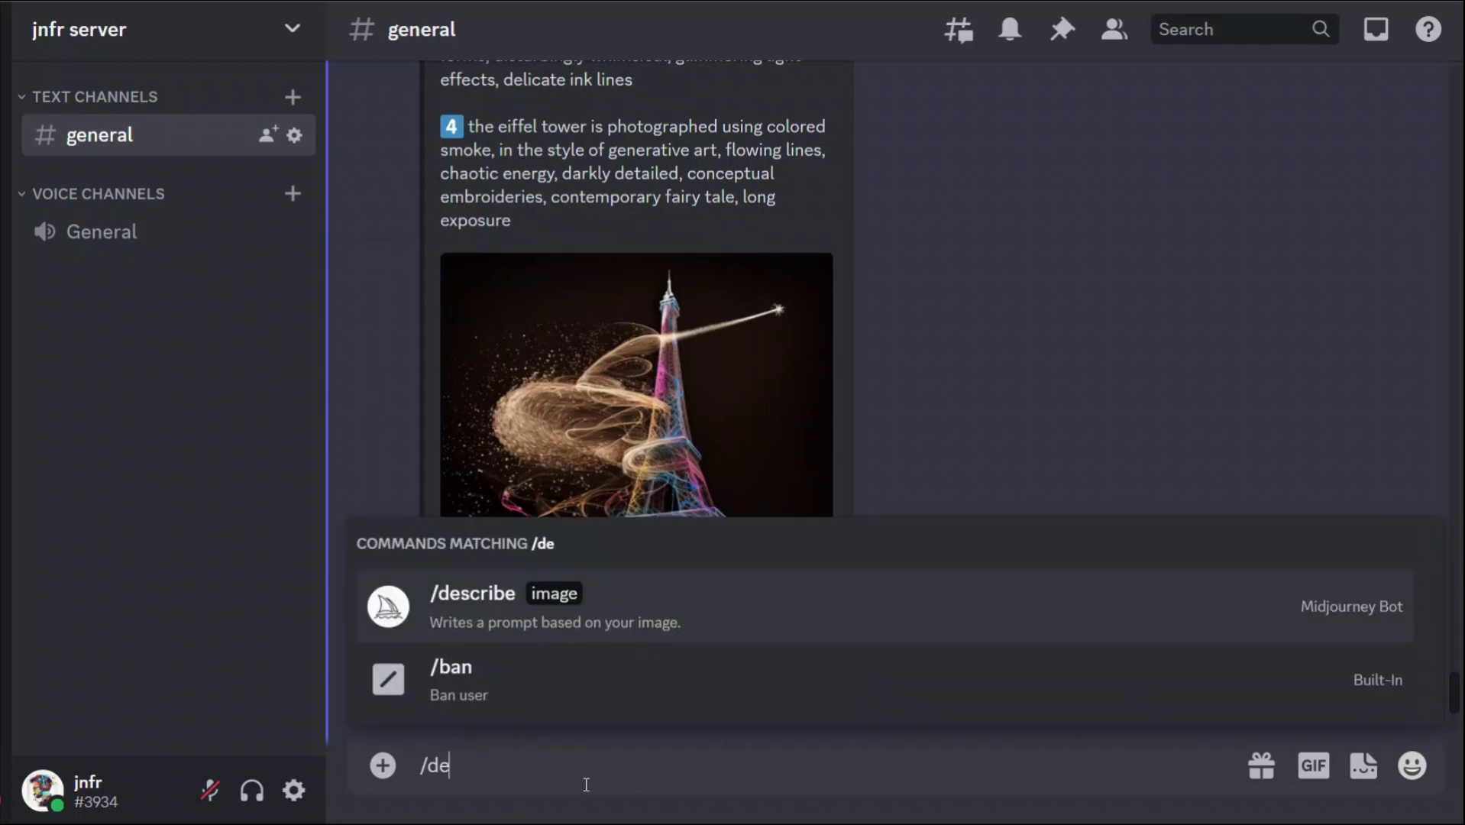
pyautogui.press('Return')
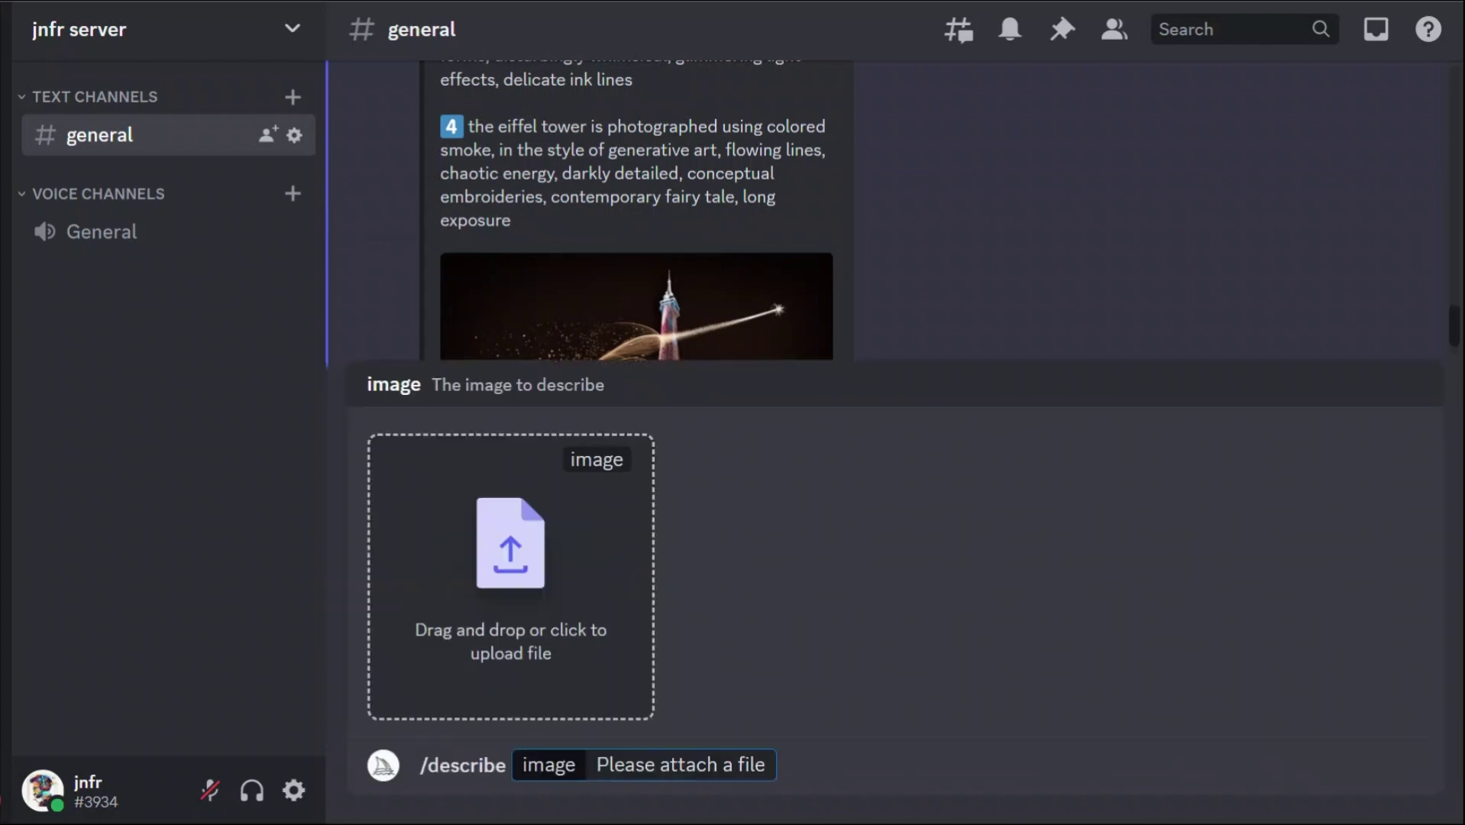
pyautogui.moveTo(458, 611); pyautogui.dragTo(576, 550)
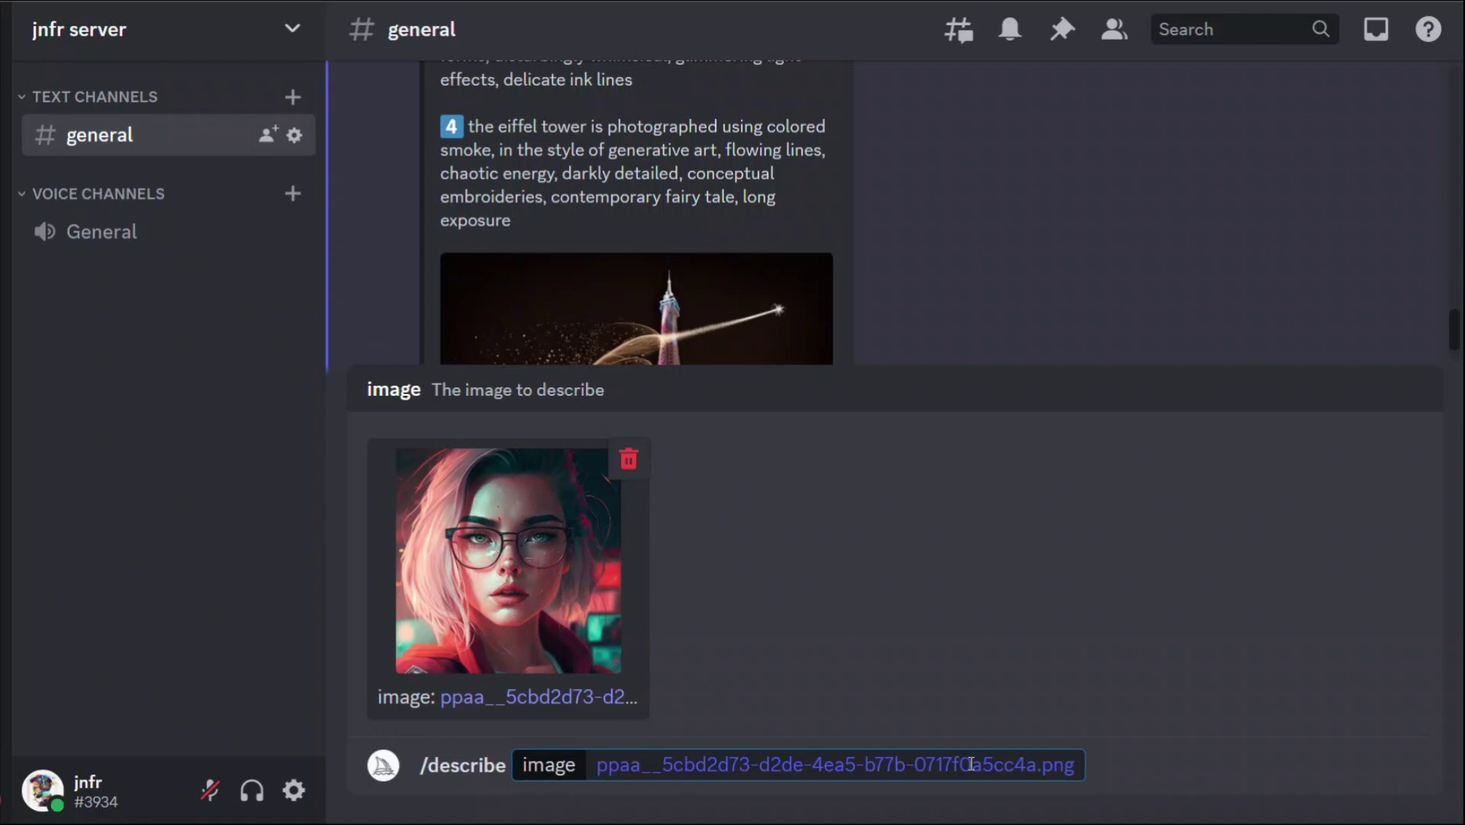
pyautogui.press('Return')
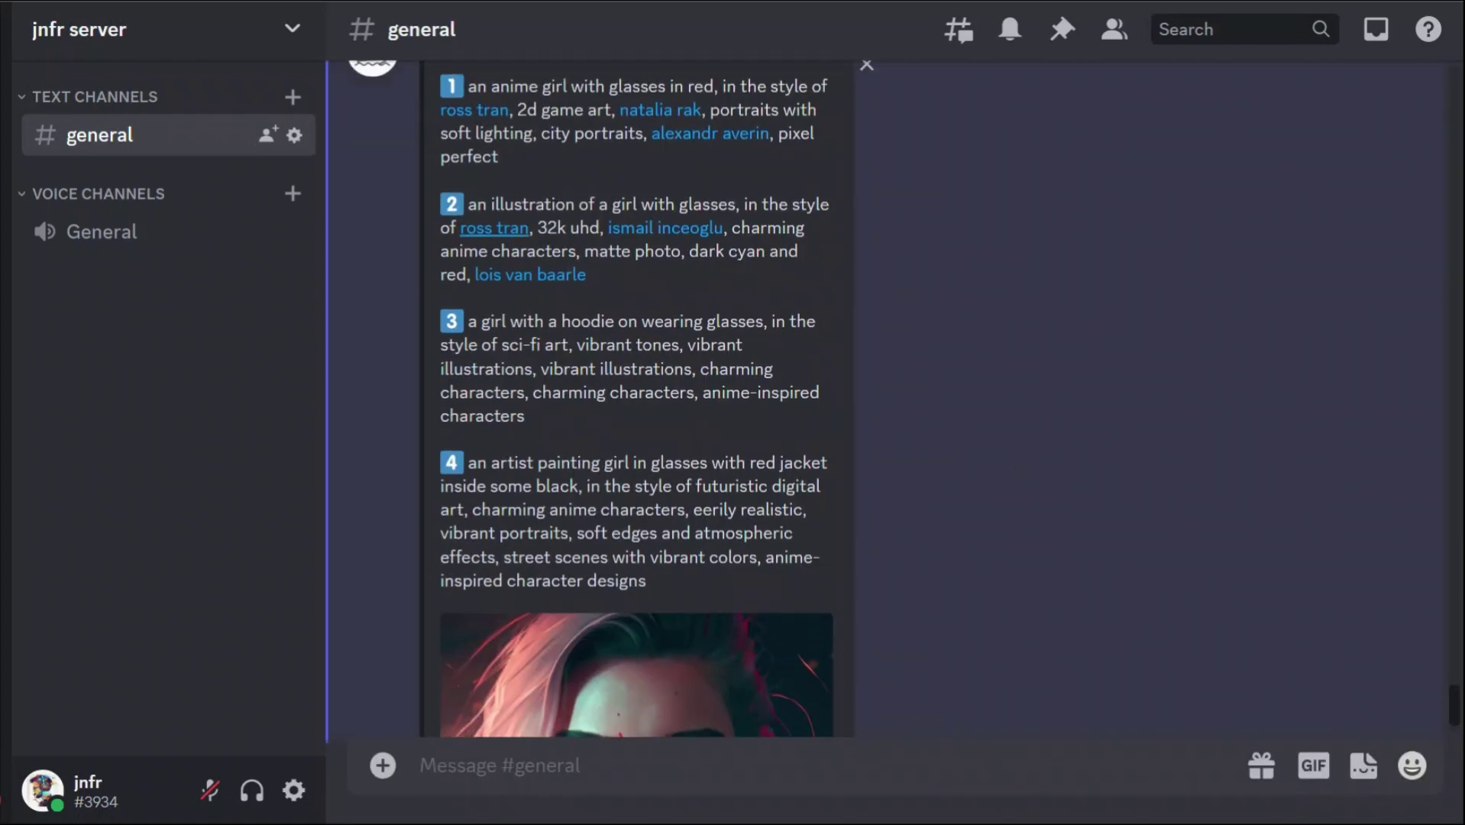
pyautogui.scroll(1, 550, 275)
pyautogui.scroll(-6, 705, 475)
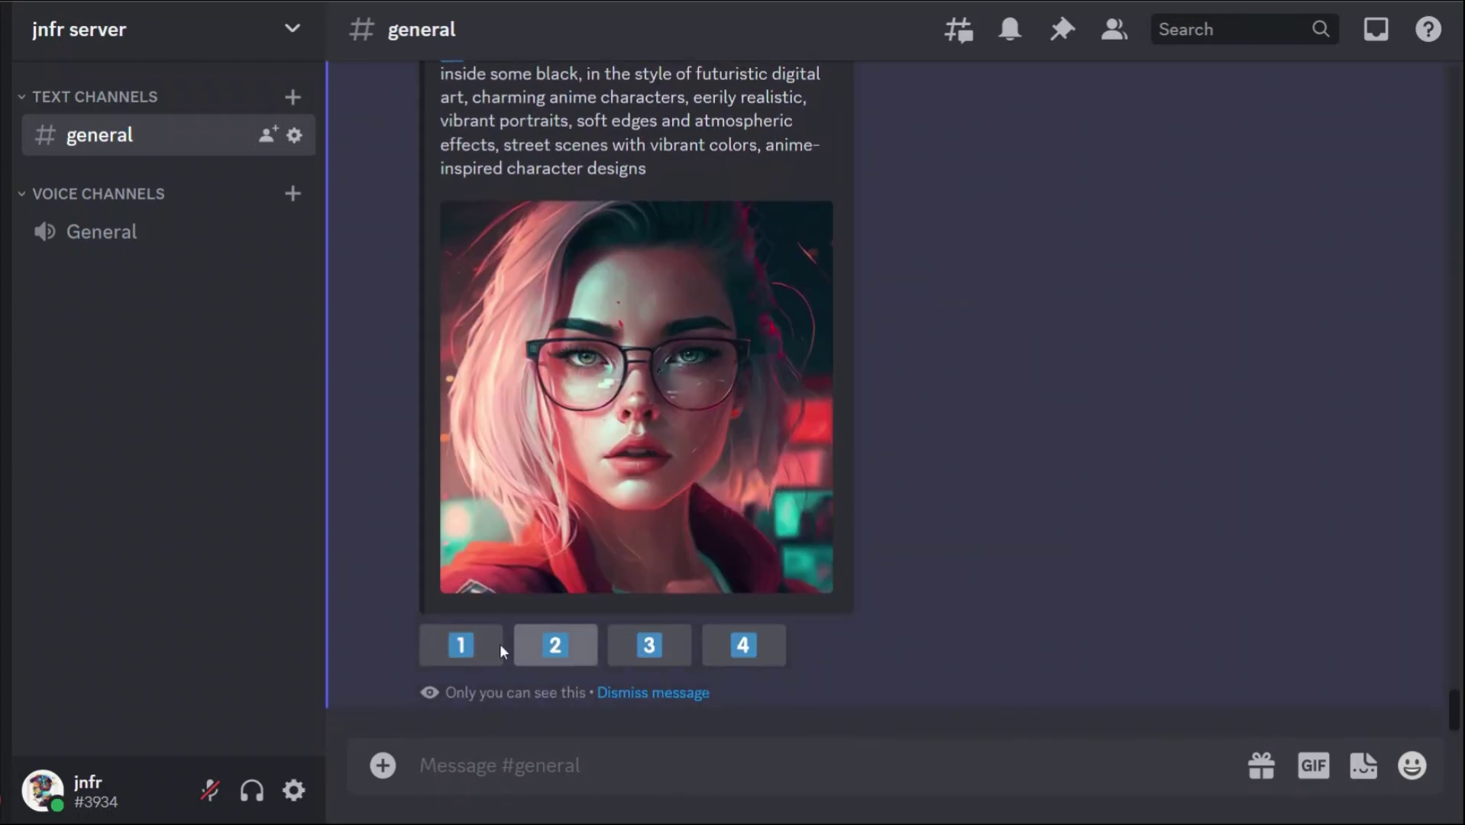
# - Generate images from the first girl-portrait prompt via Imagine This!
pyautogui.click(460, 649)
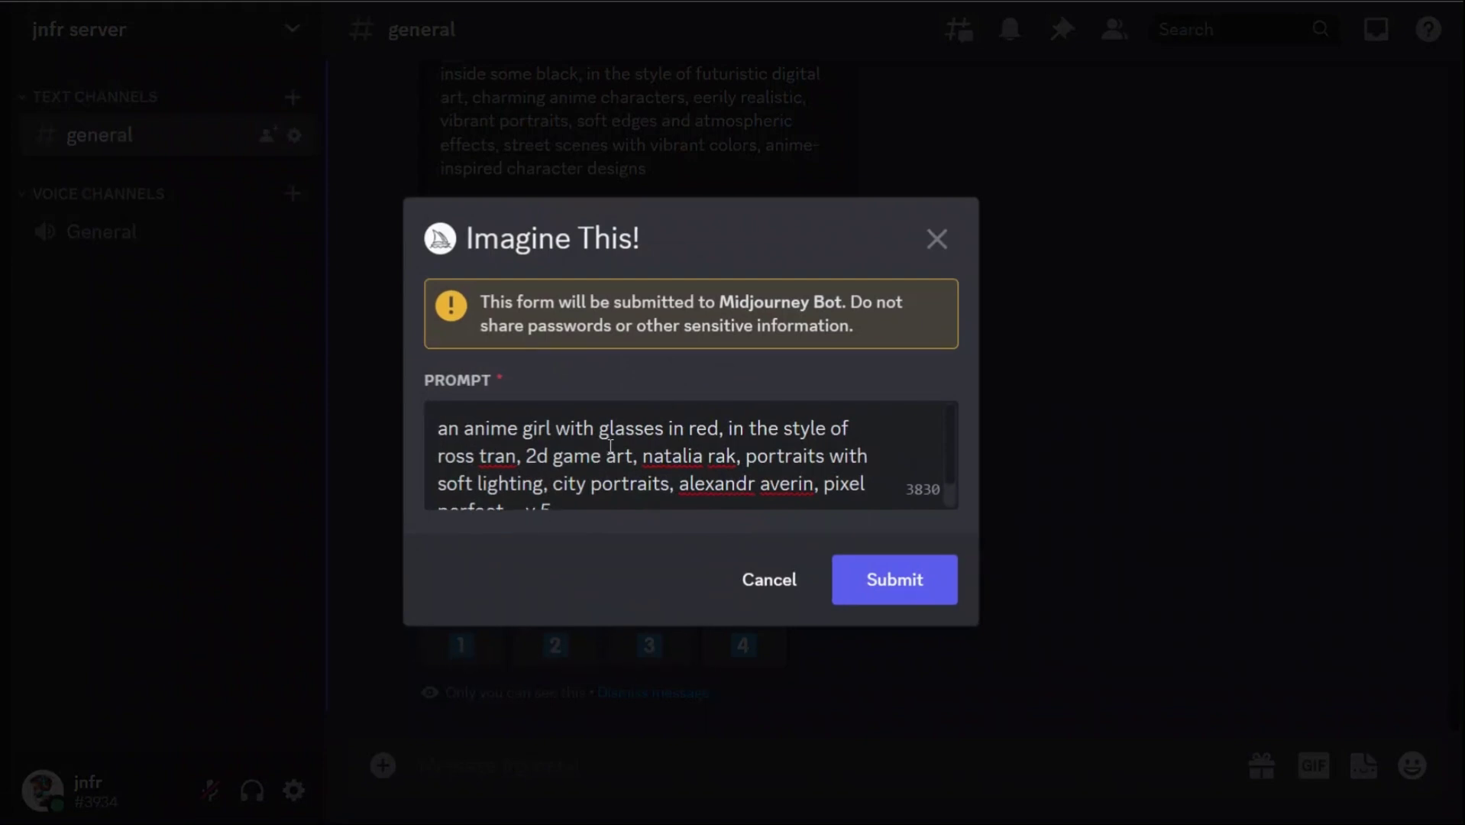
pyautogui.scroll(-1, 605, 420)
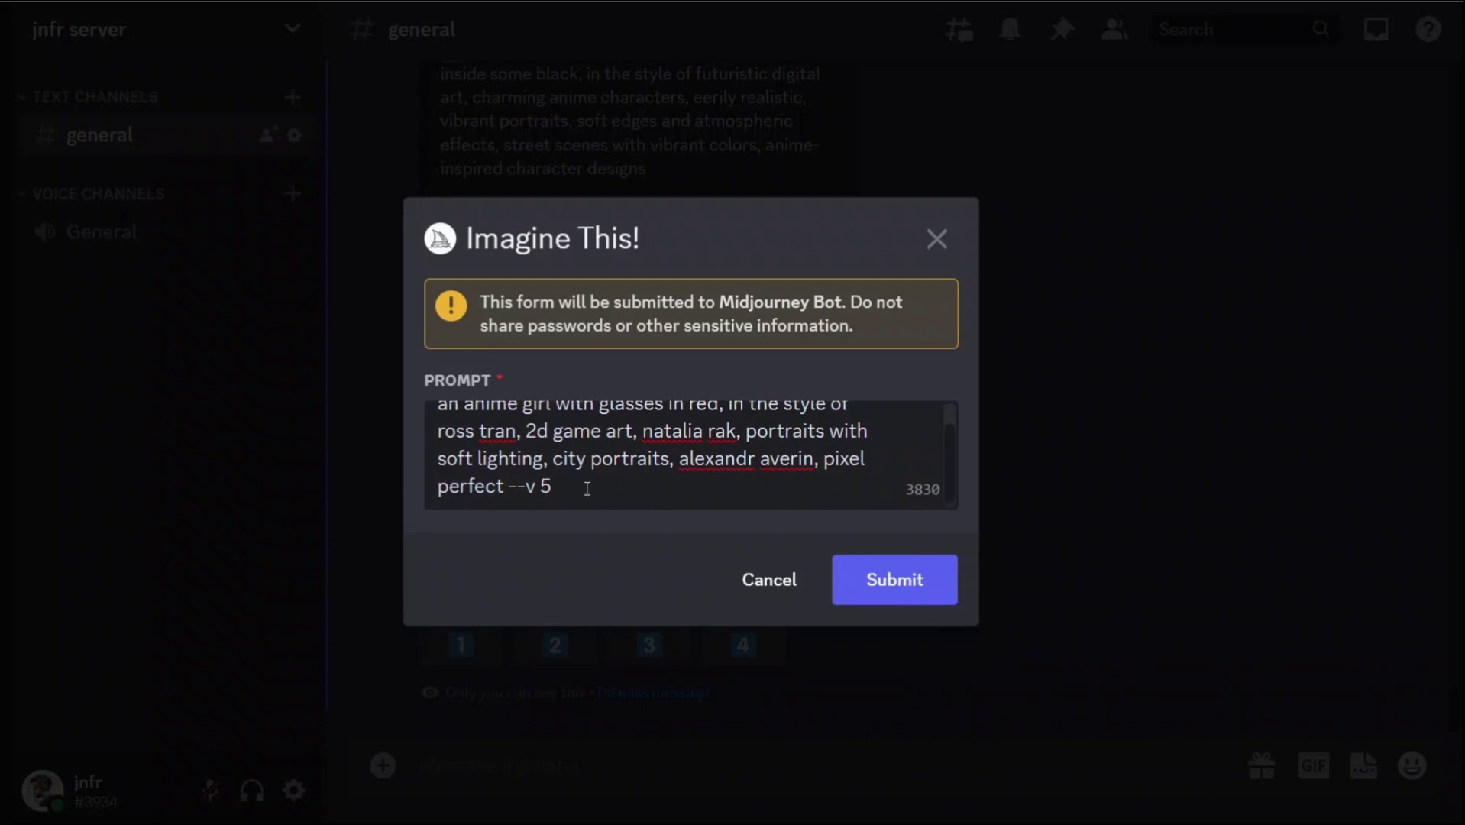
pyautogui.scroll(1, 588, 487)
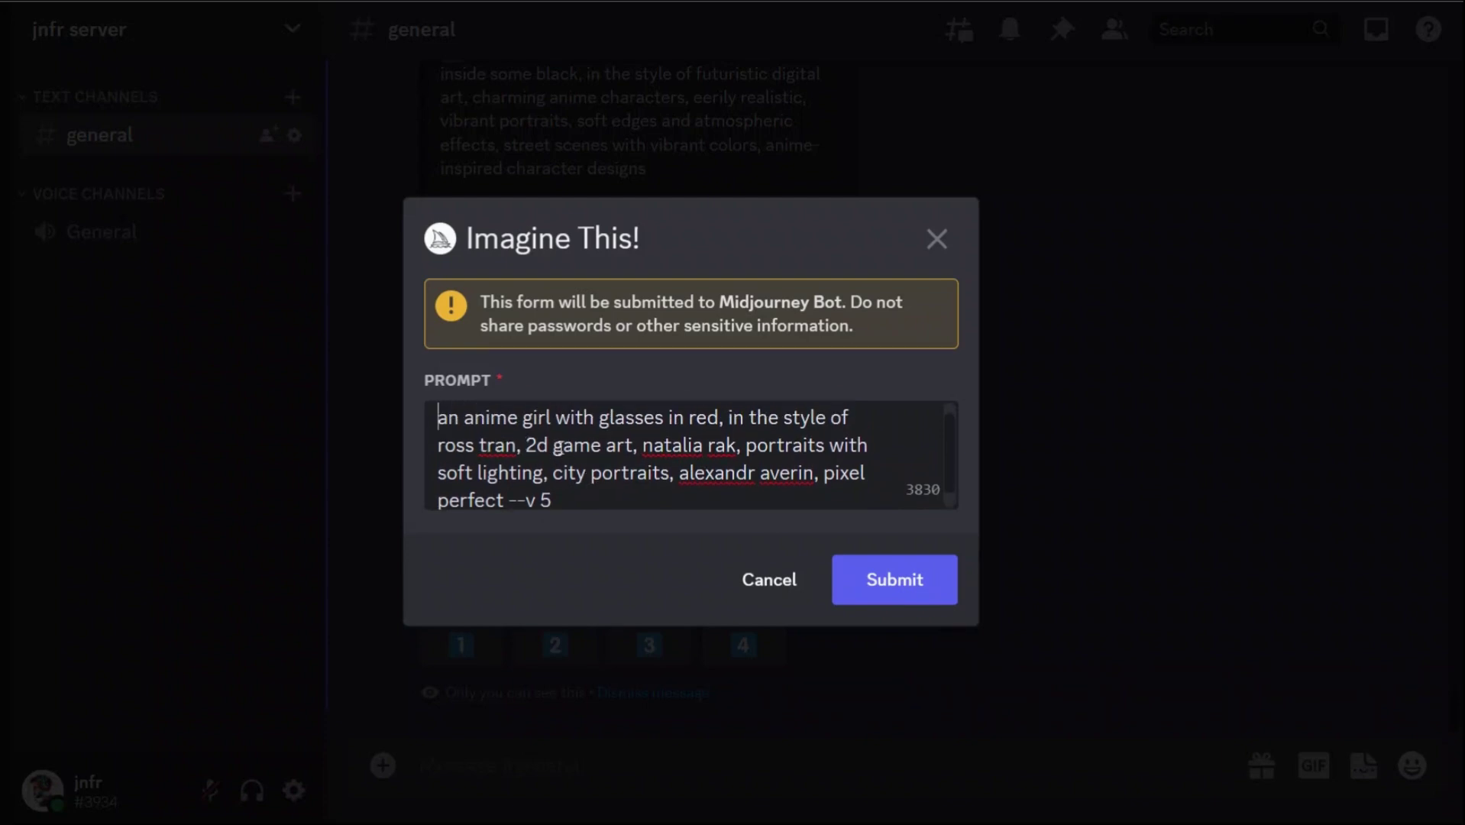
pyautogui.click(890, 579)
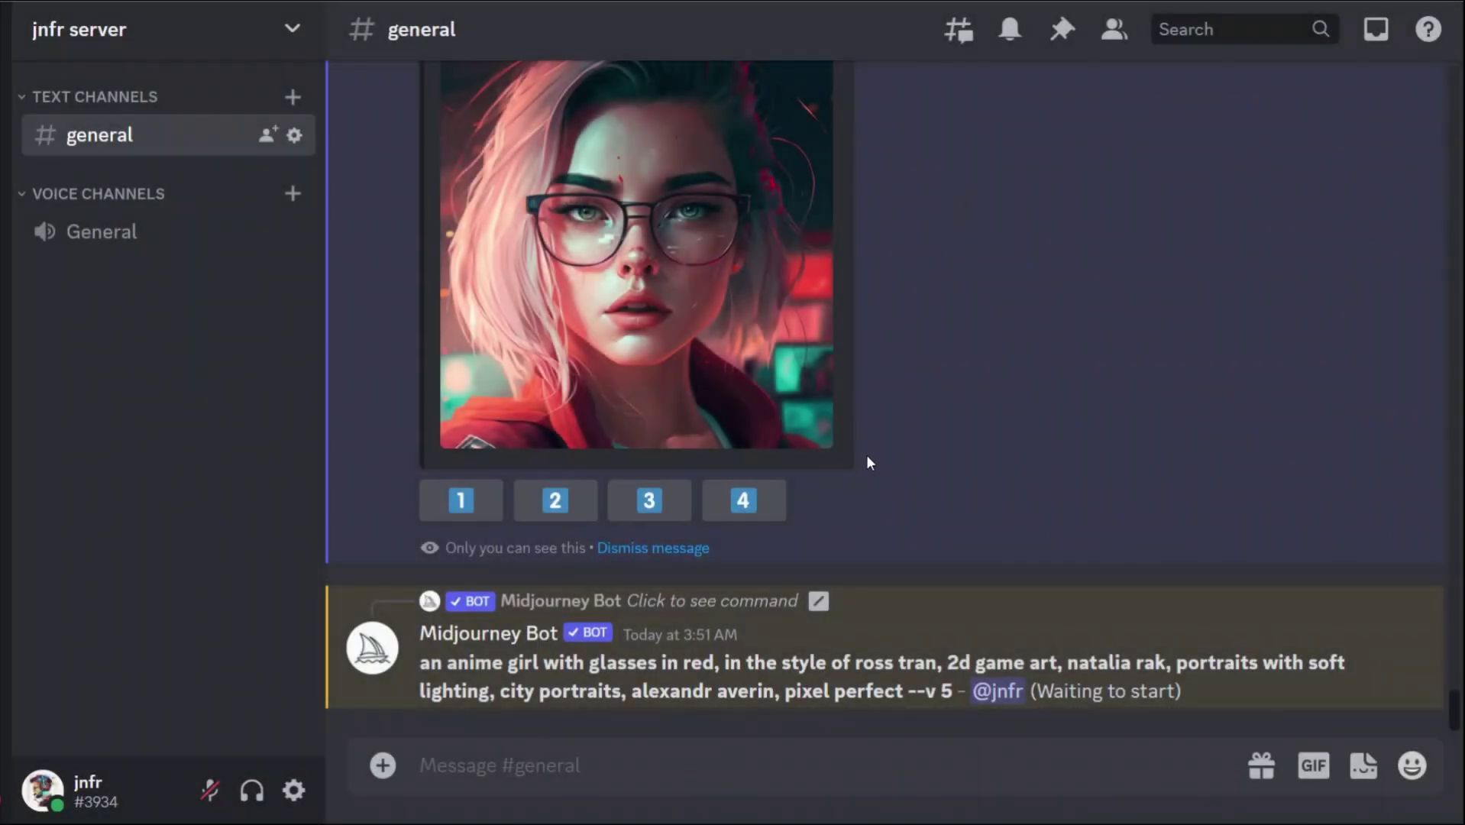
# - Generate images from the fourth girl-portrait prompt via Imagine This!
pyautogui.scroll(5, 877, 497)
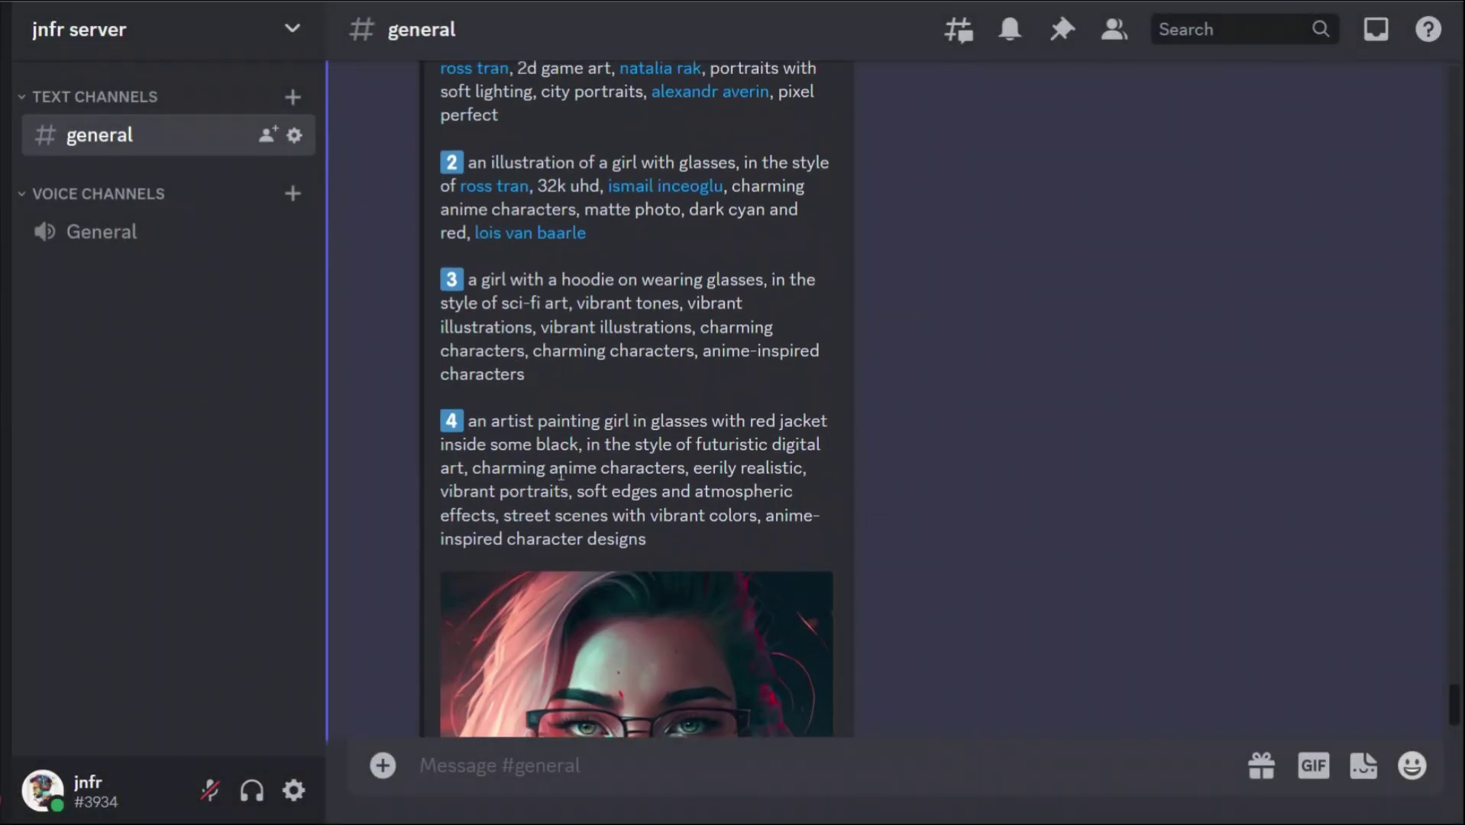
pyautogui.scroll(-5, 640, 471)
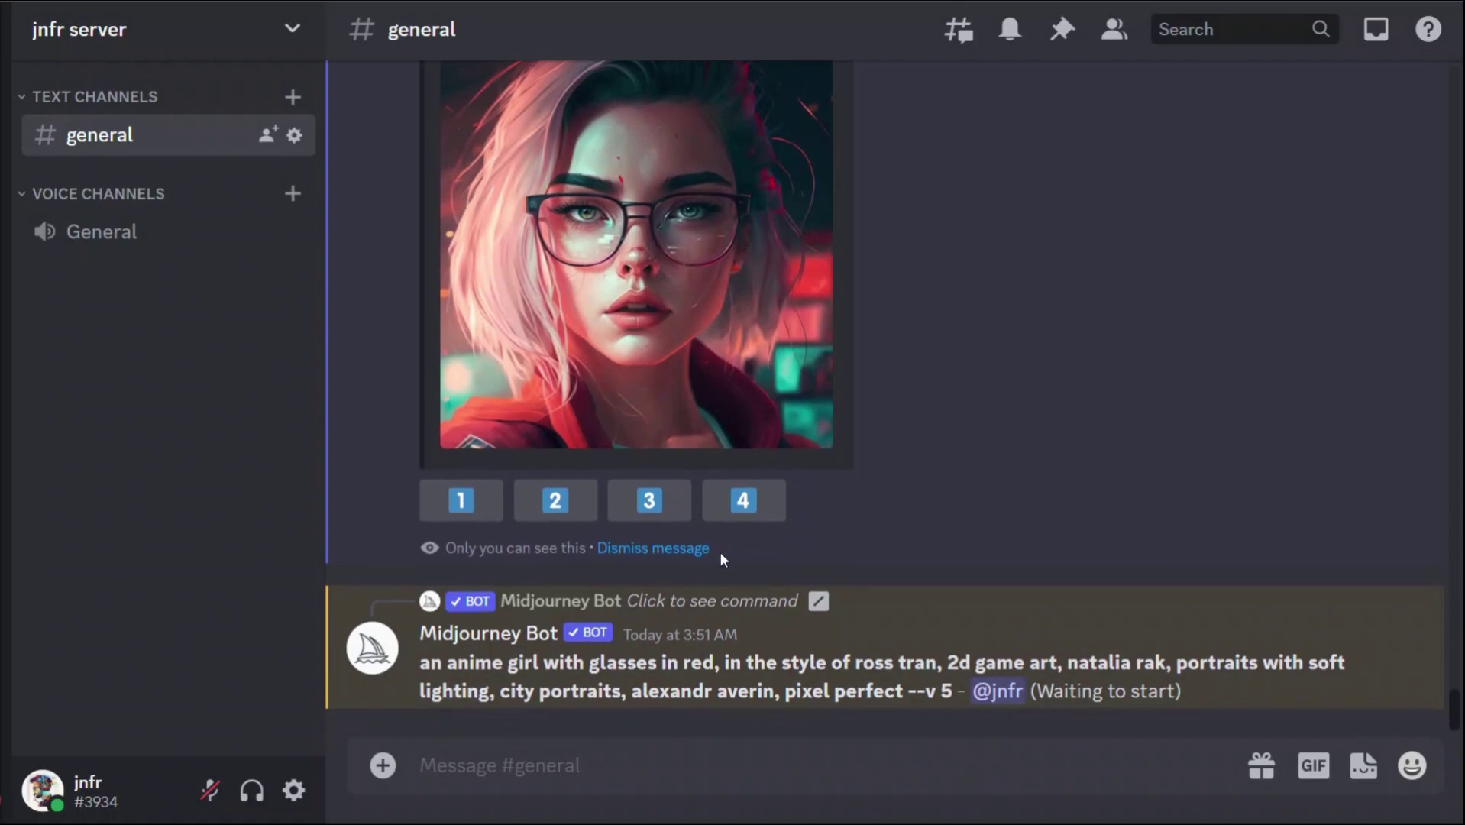
pyautogui.click(755, 519)
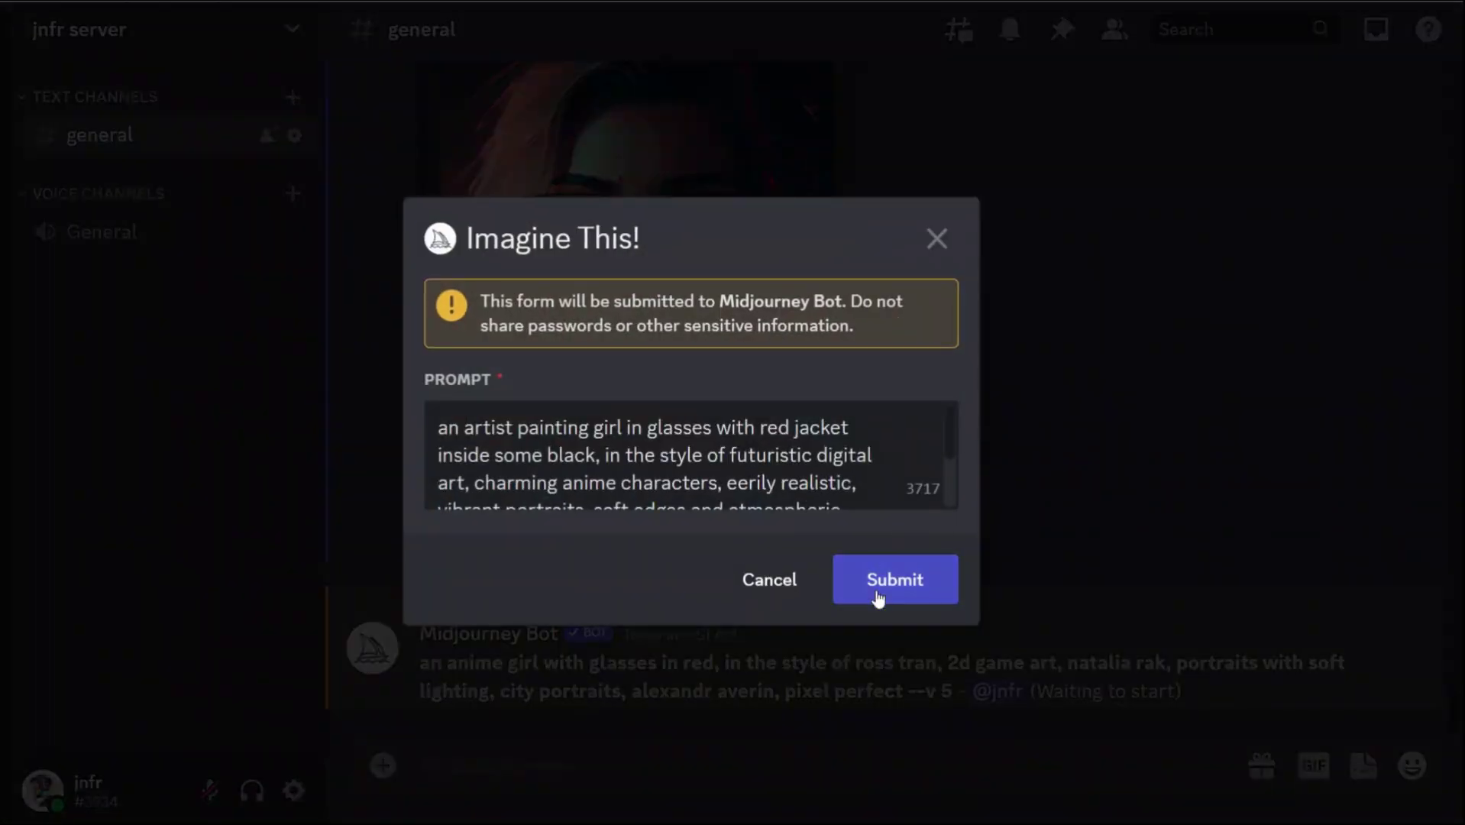
pyautogui.click(882, 585)
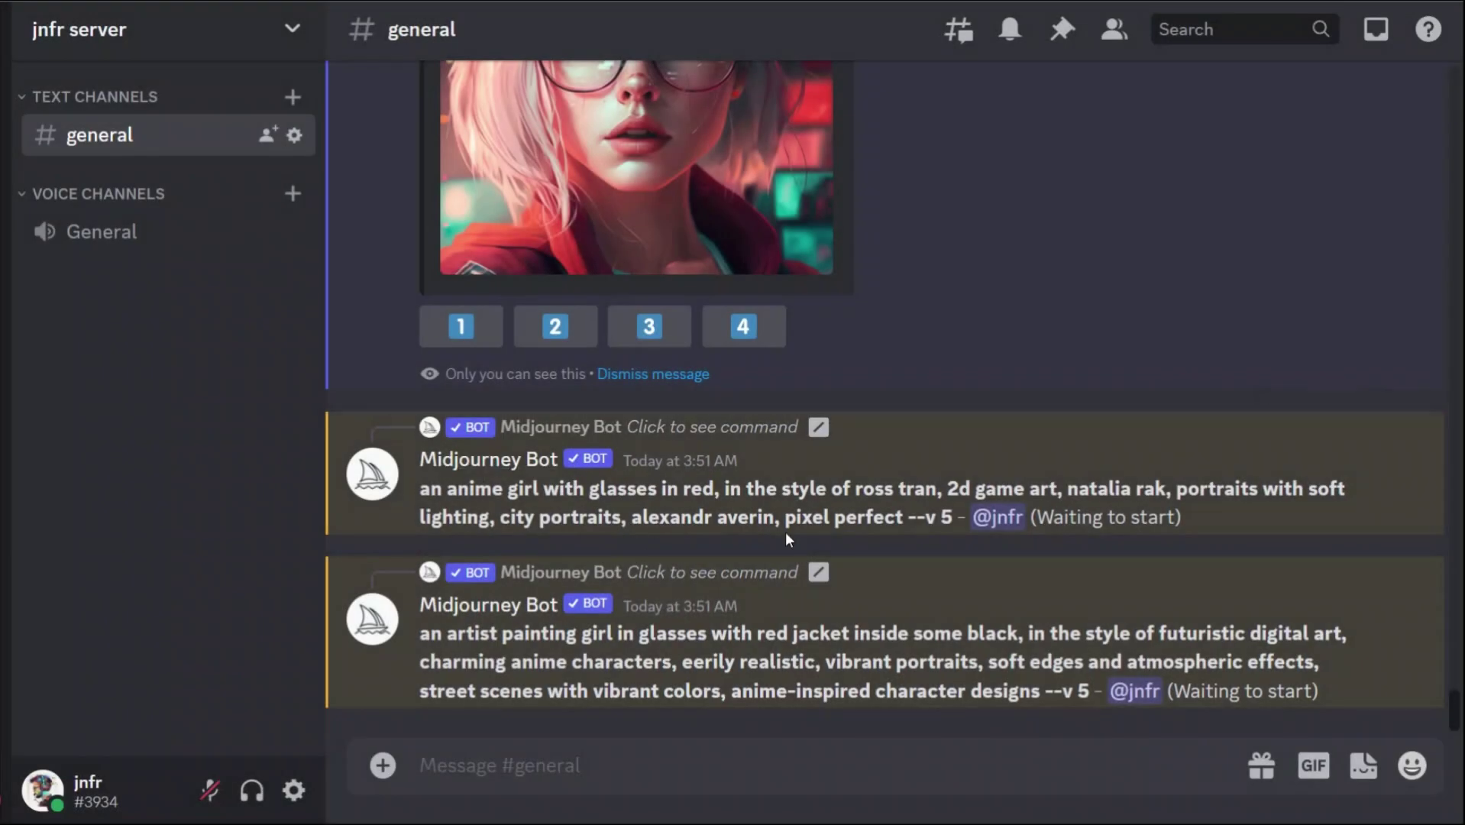
# - Select the fourth prompt's text to review it
pyautogui.scroll(5, 1054, 303)
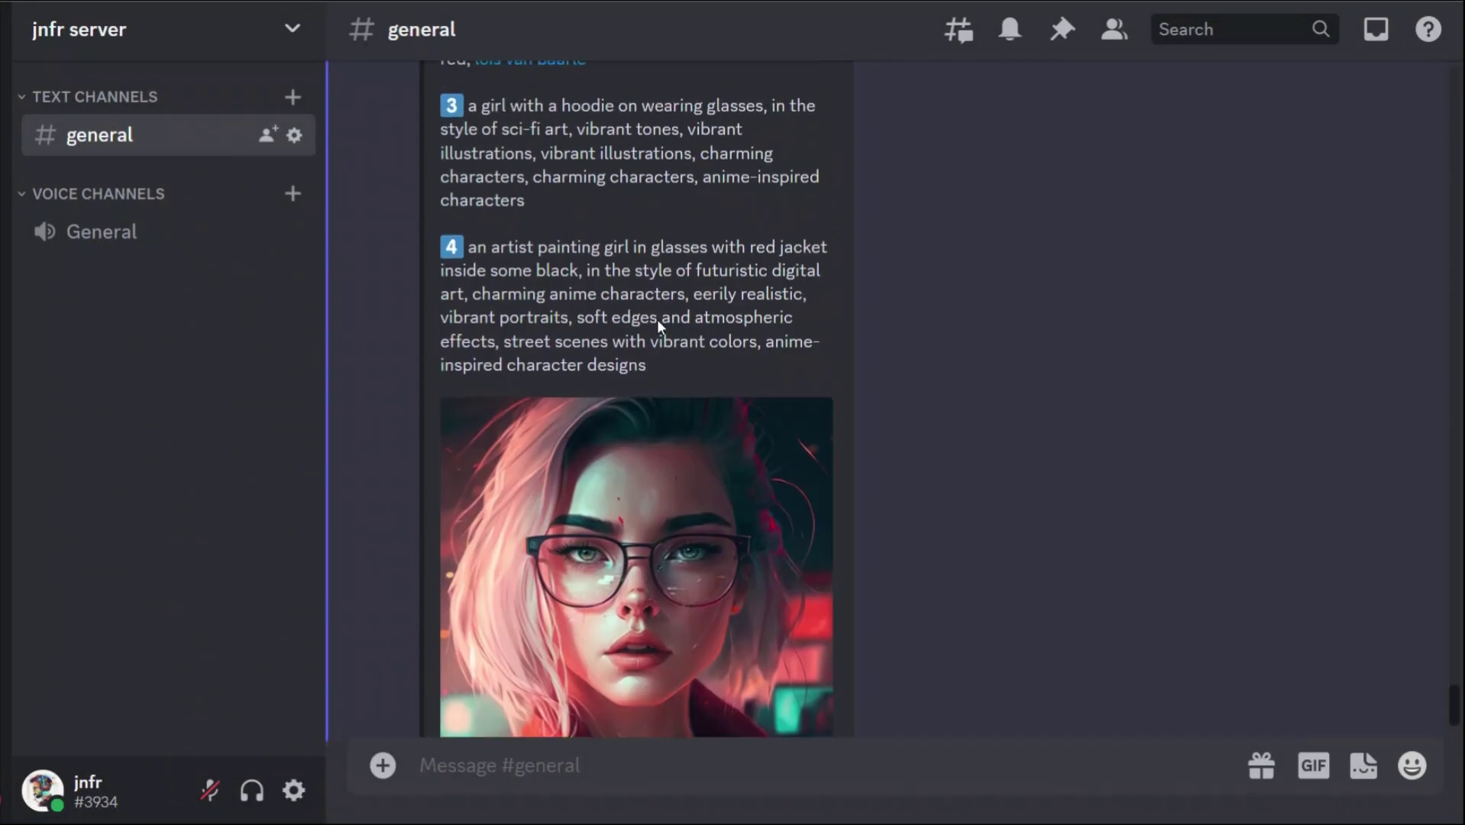
pyautogui.moveTo(676, 378); pyautogui.dragTo(467, 249)
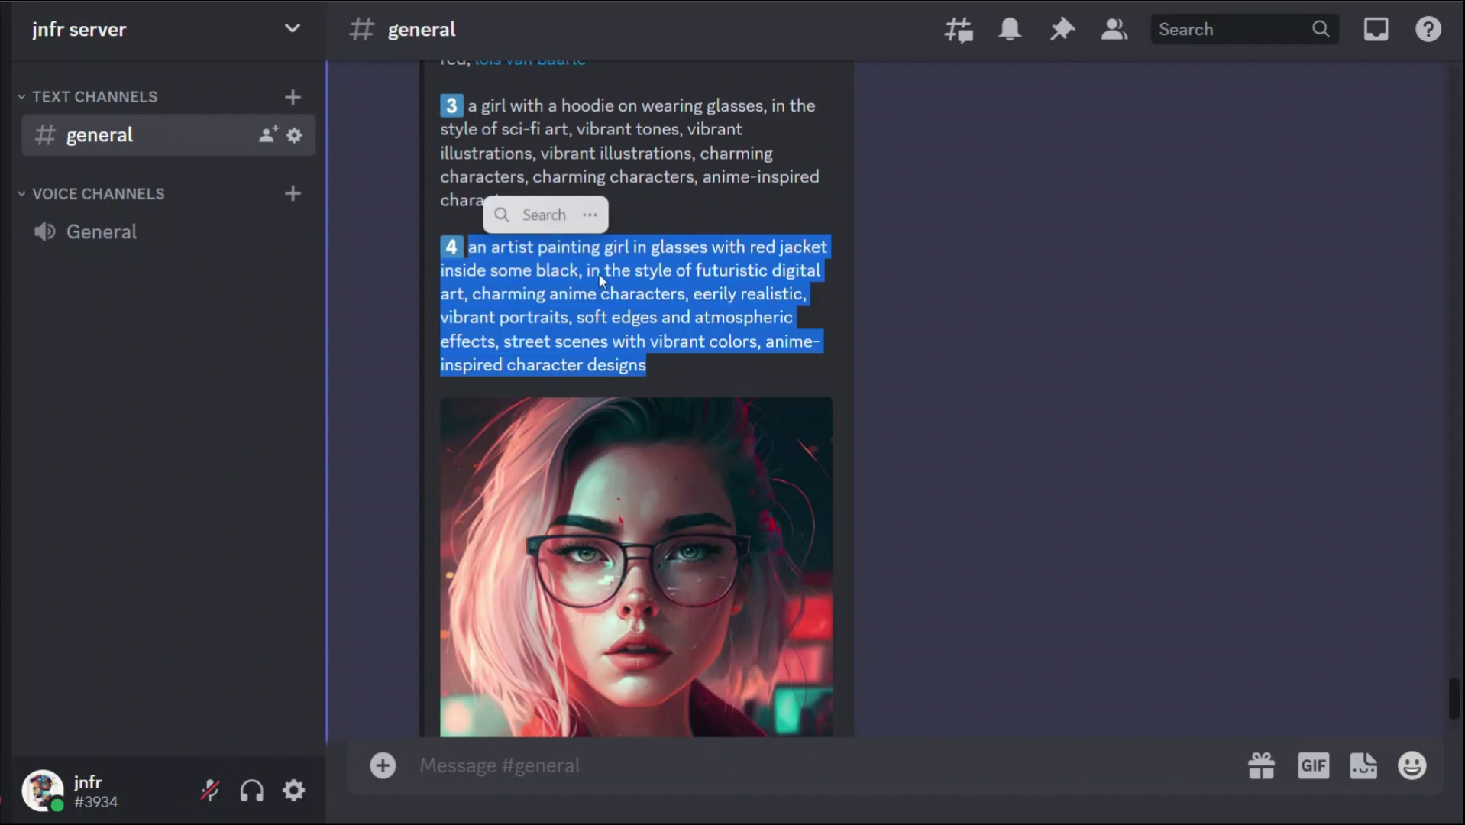
pyautogui.scroll(-5, 856, 367)
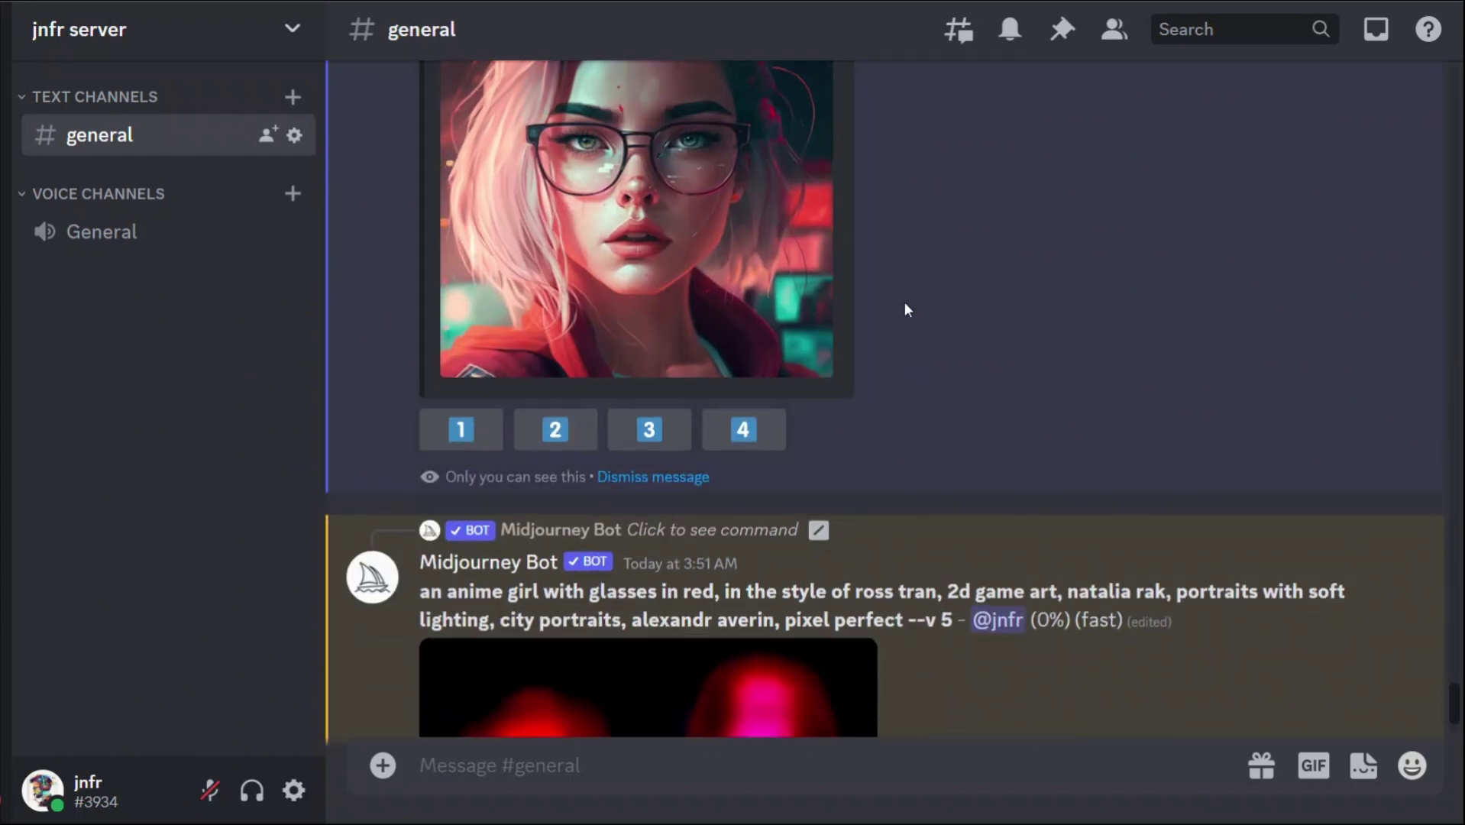
pyautogui.scroll(-5, 1035, 382)
pyautogui.scroll(-2, 1034, 384)
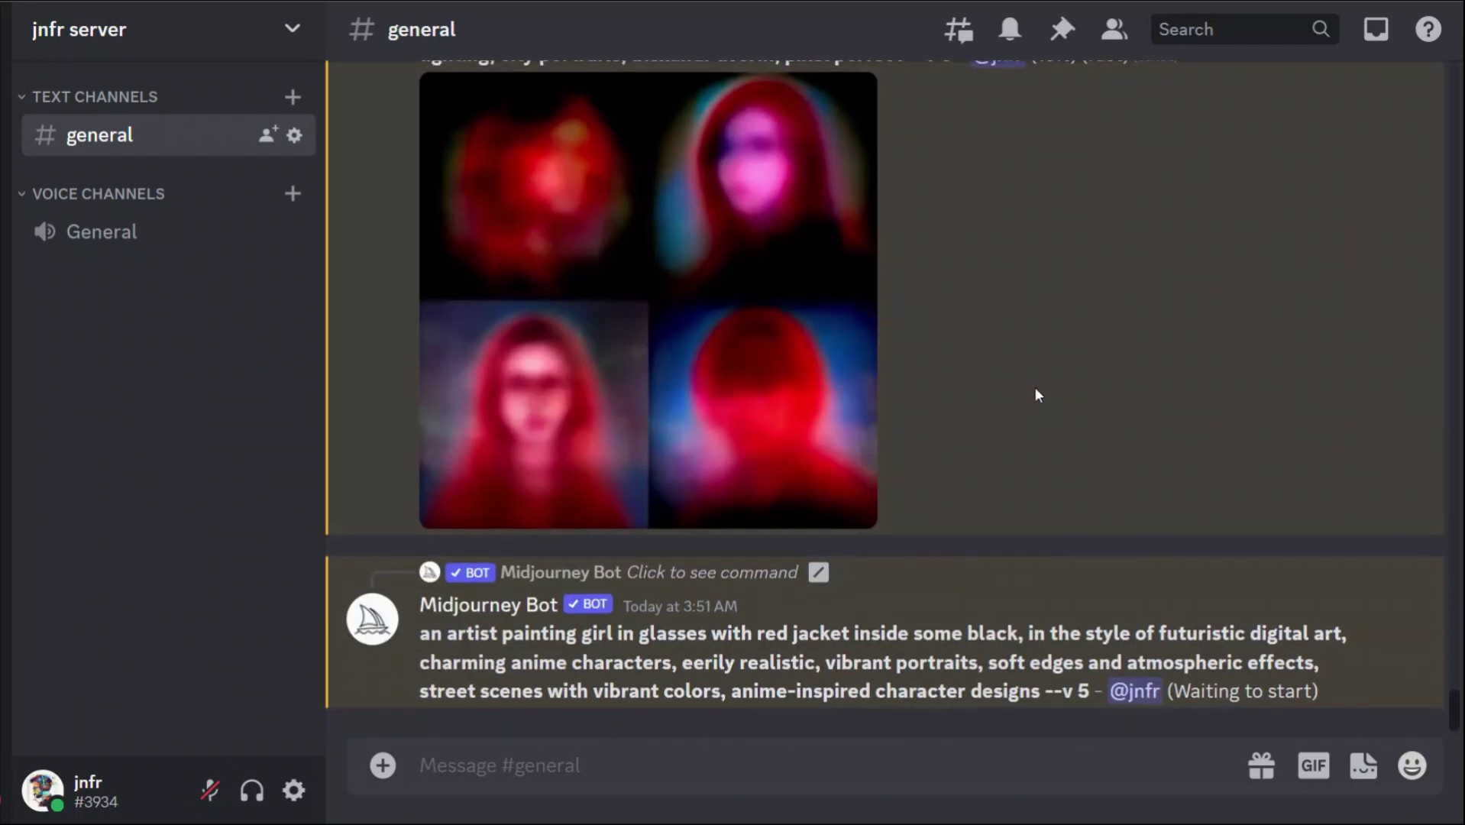
pyautogui.scroll(5, 1036, 366)
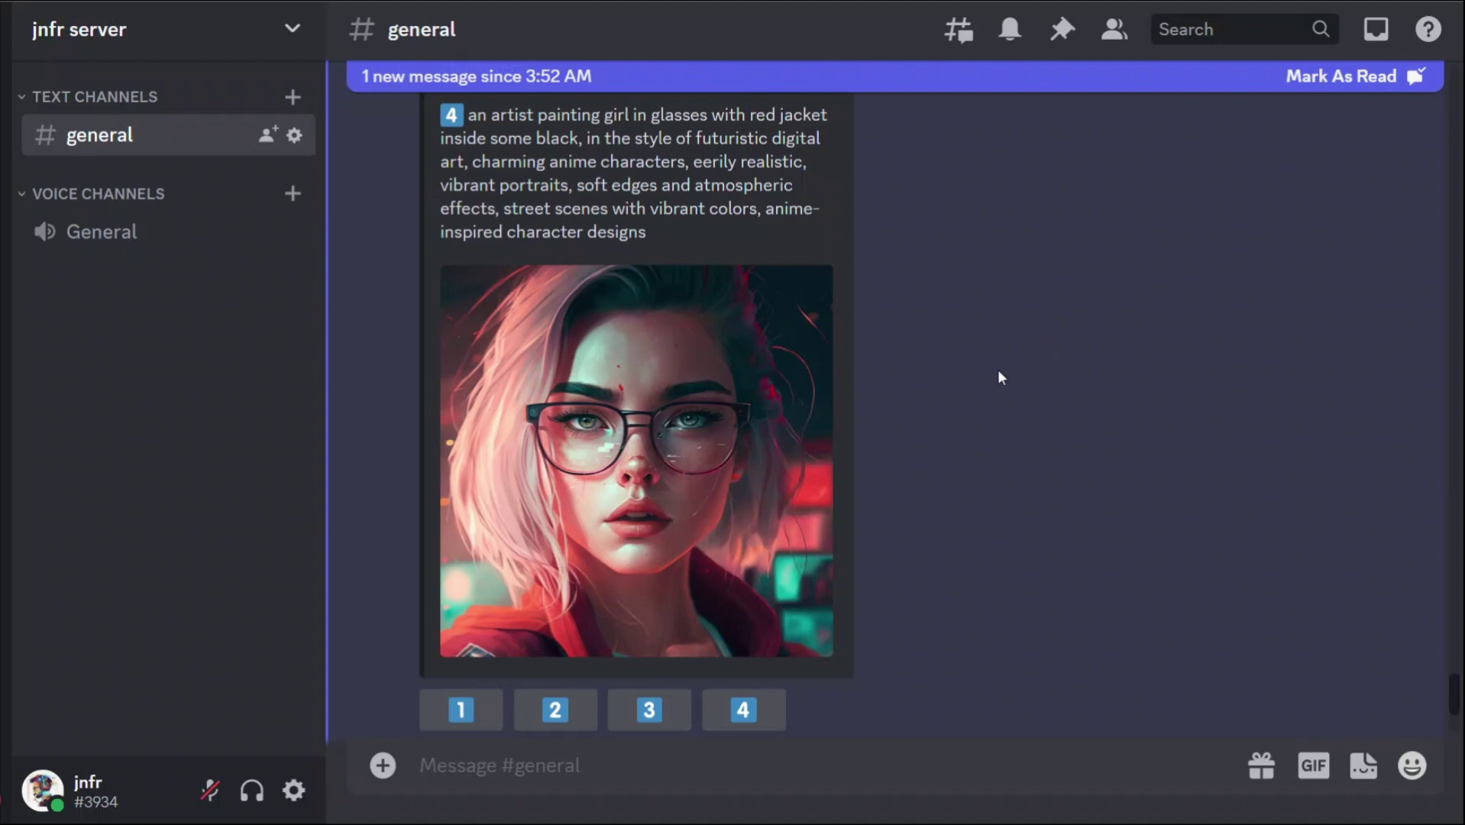
pyautogui.scroll(-10, 994, 373)
pyautogui.click(786, 400)
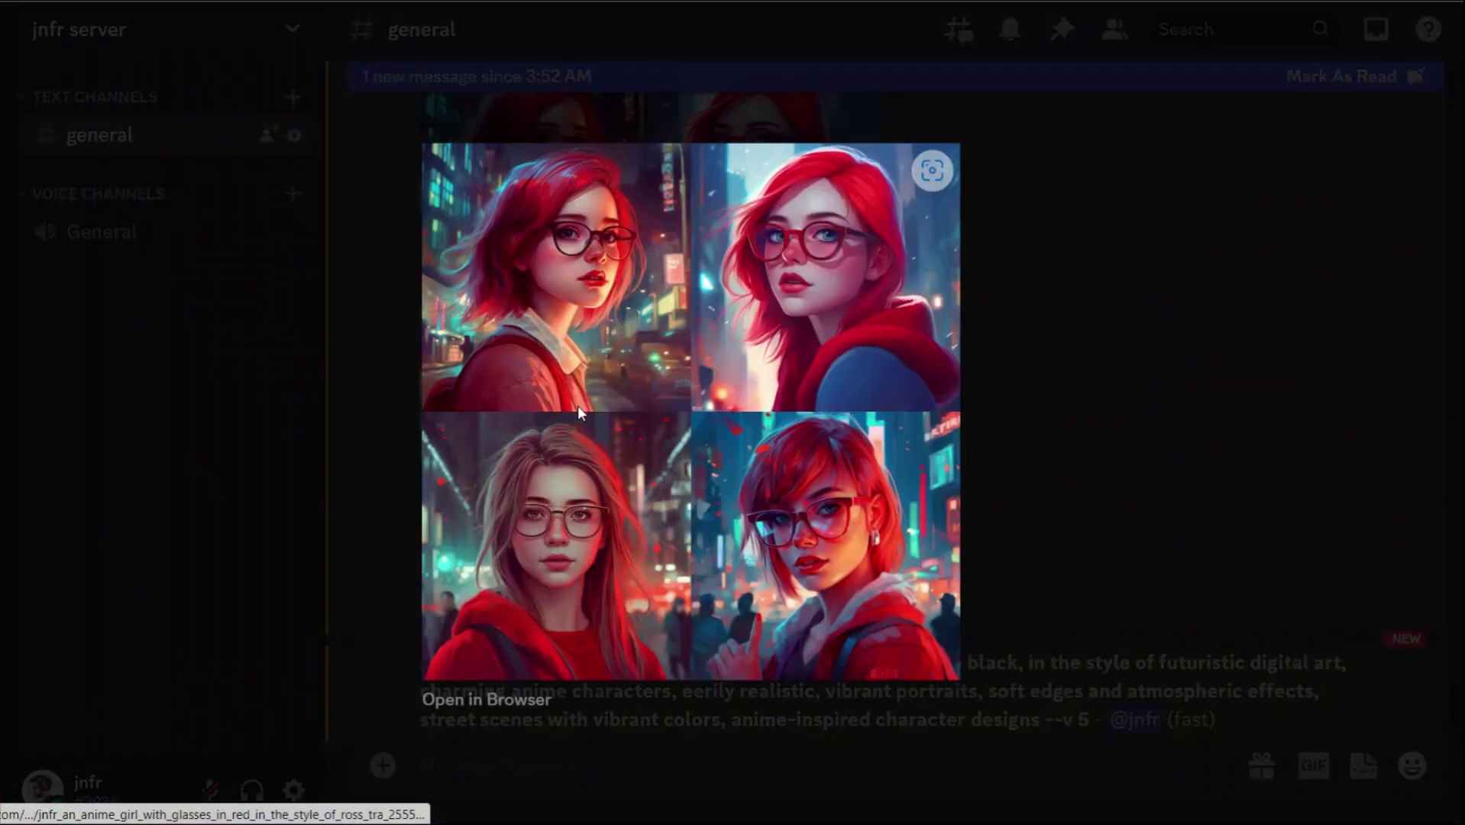
pyautogui.click(1058, 350)
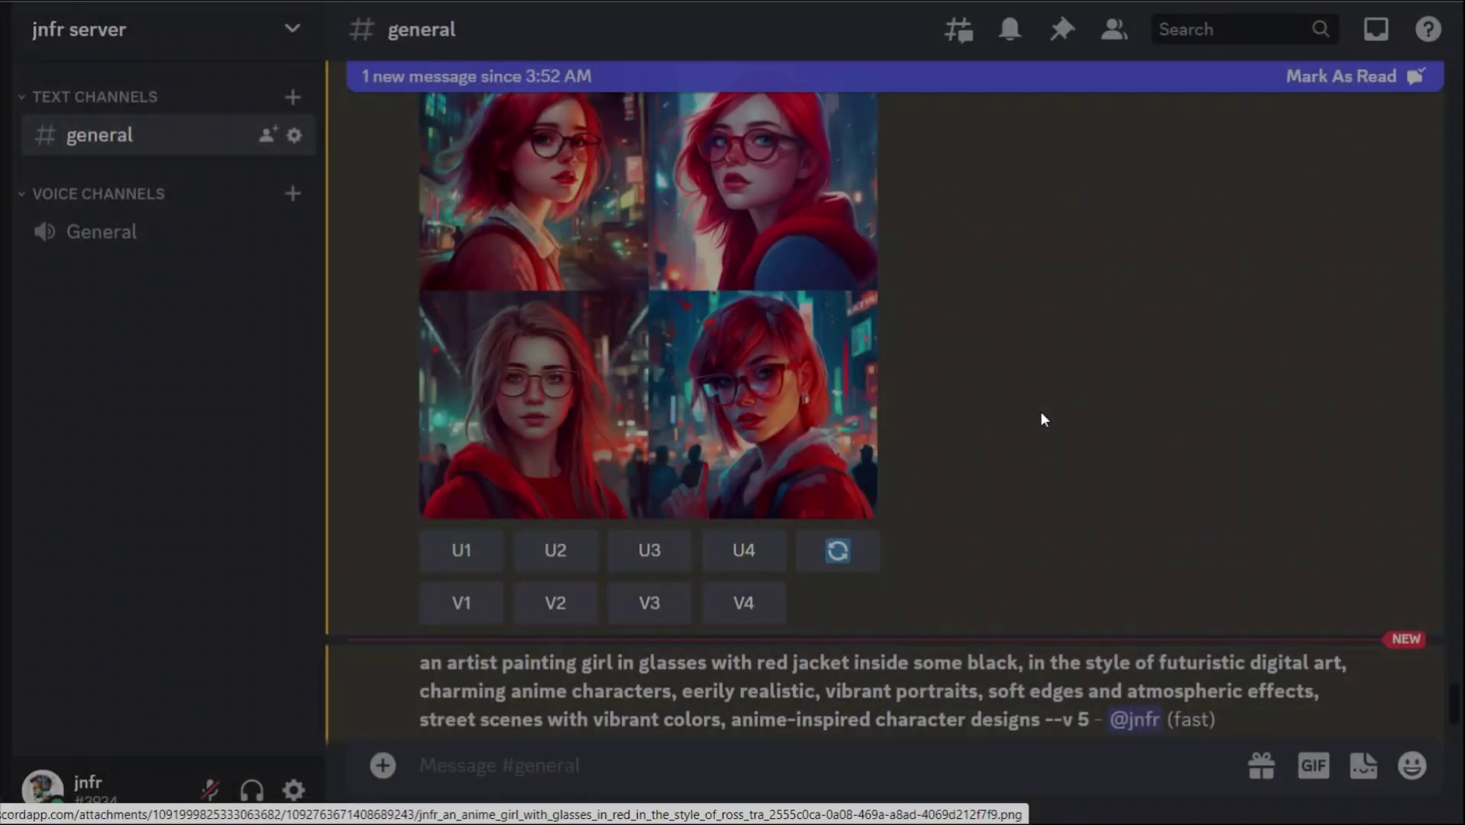
pyautogui.scroll(8, 1040, 411)
pyautogui.scroll(-10, 793, 383)
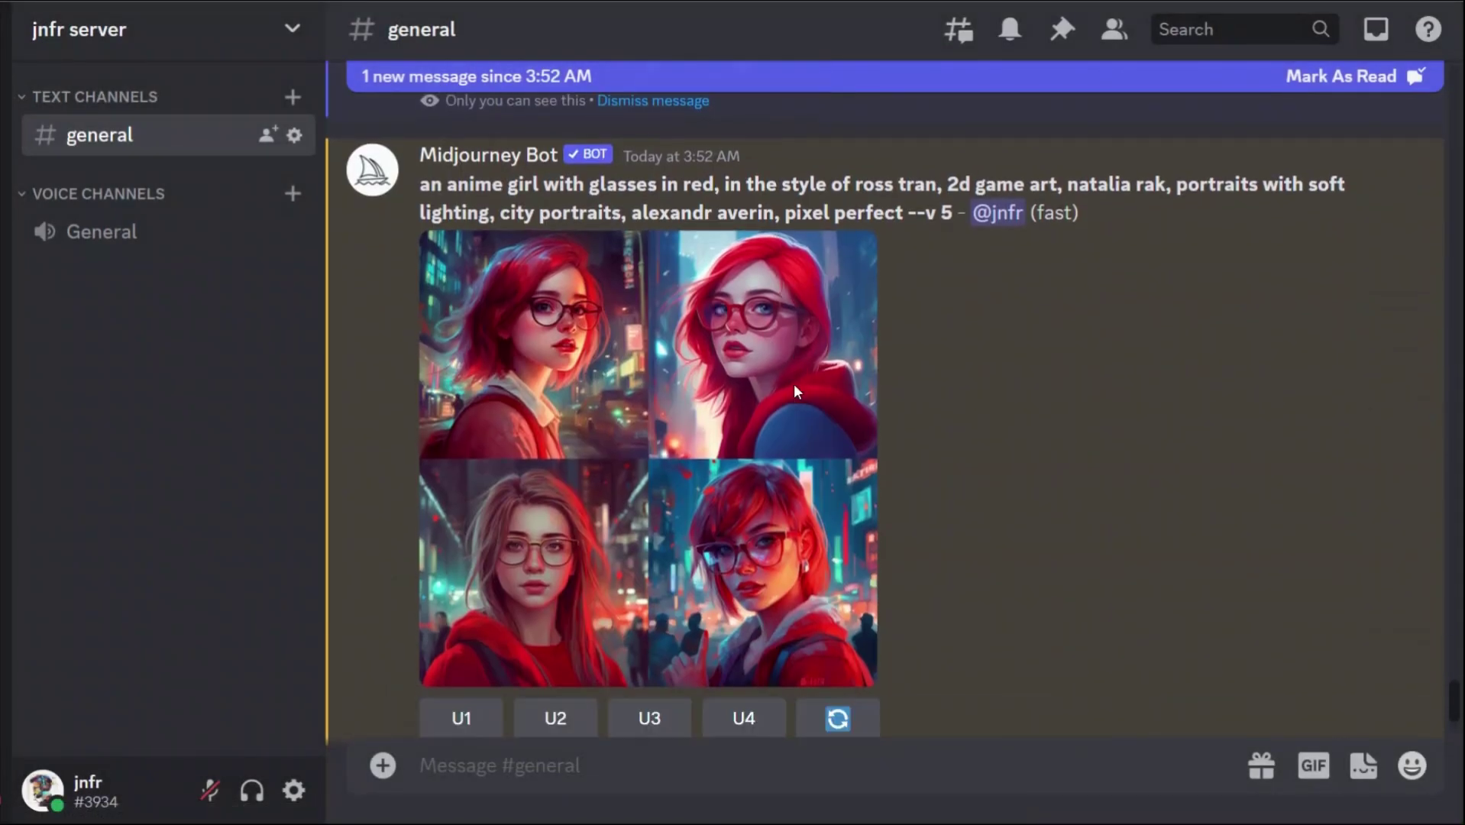
pyautogui.click(755, 401)
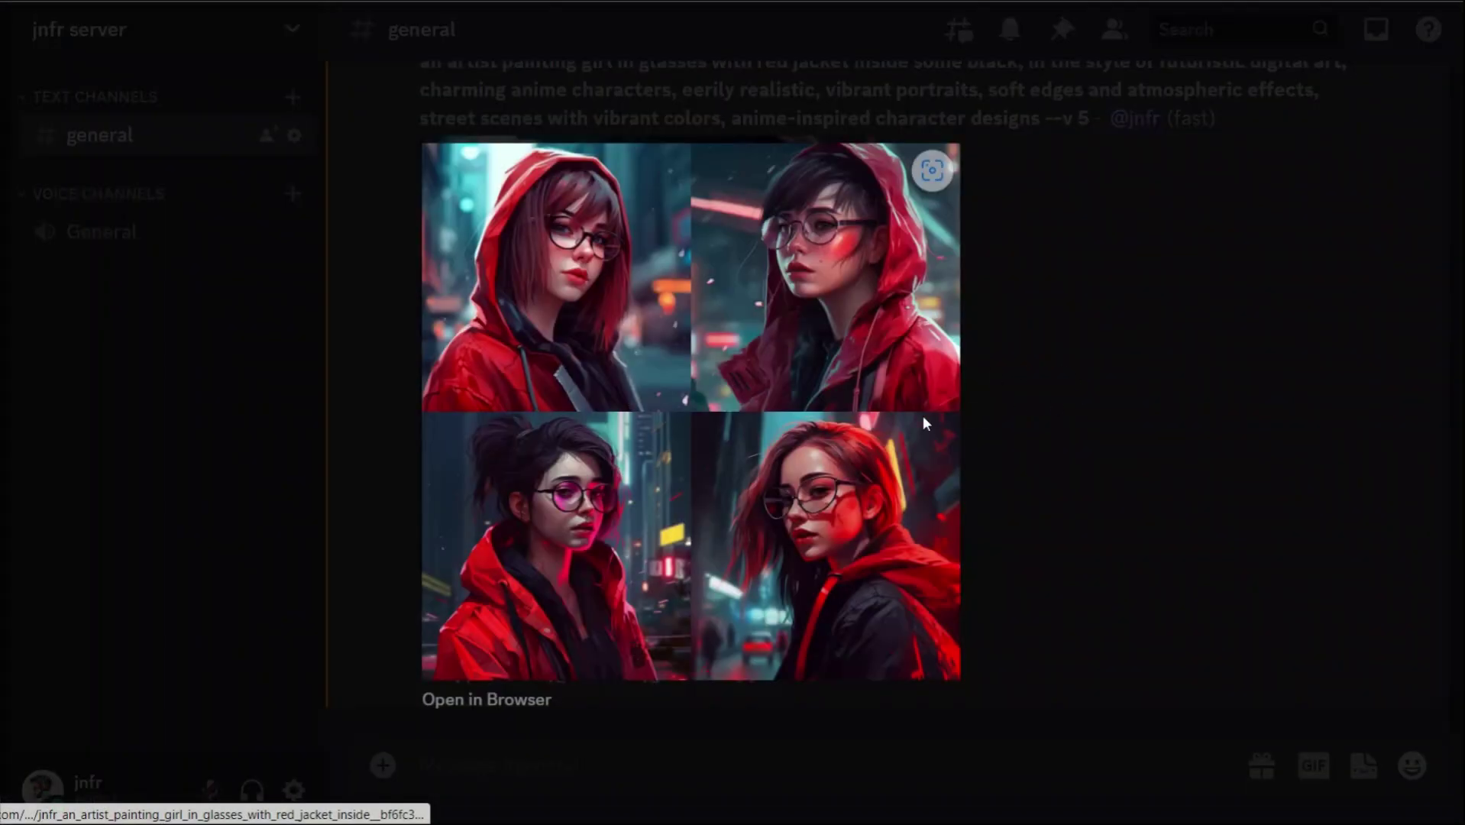
pyautogui.click(1115, 367)
pyautogui.scroll(10, 947, 378)
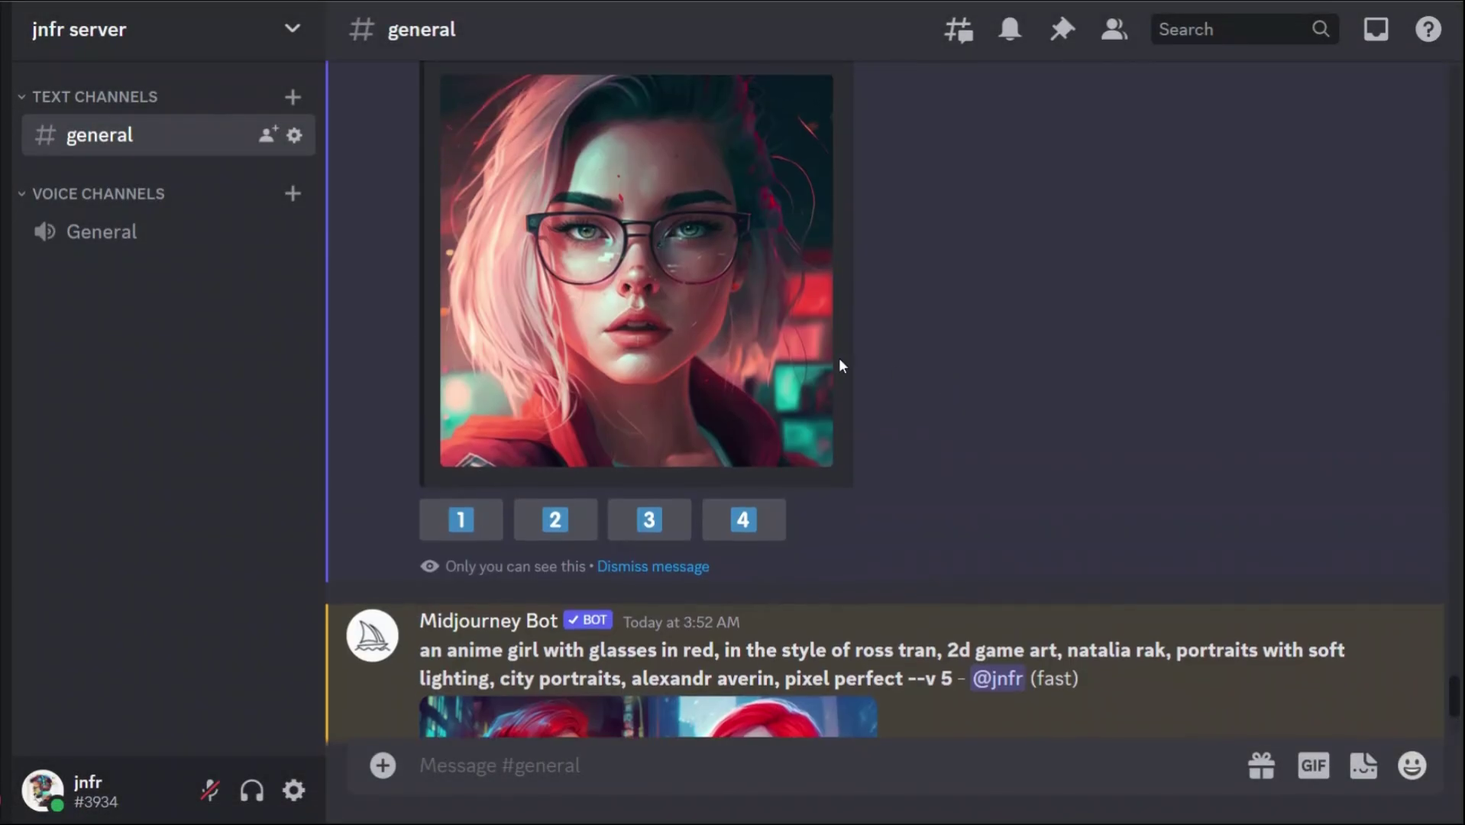
pyautogui.click(702, 339)
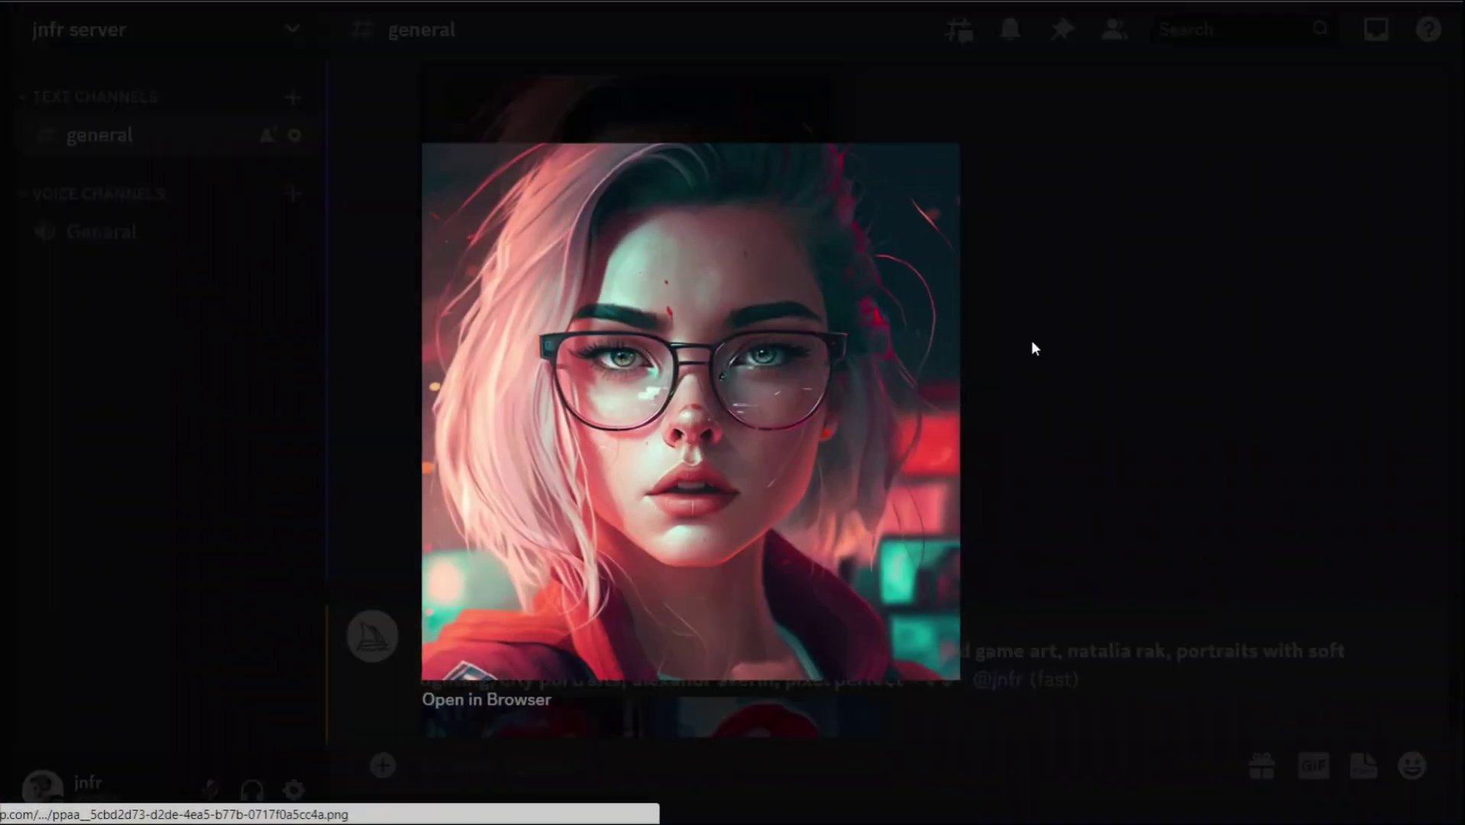
pyautogui.click(1074, 338)
pyautogui.scroll(-5, 968, 433)
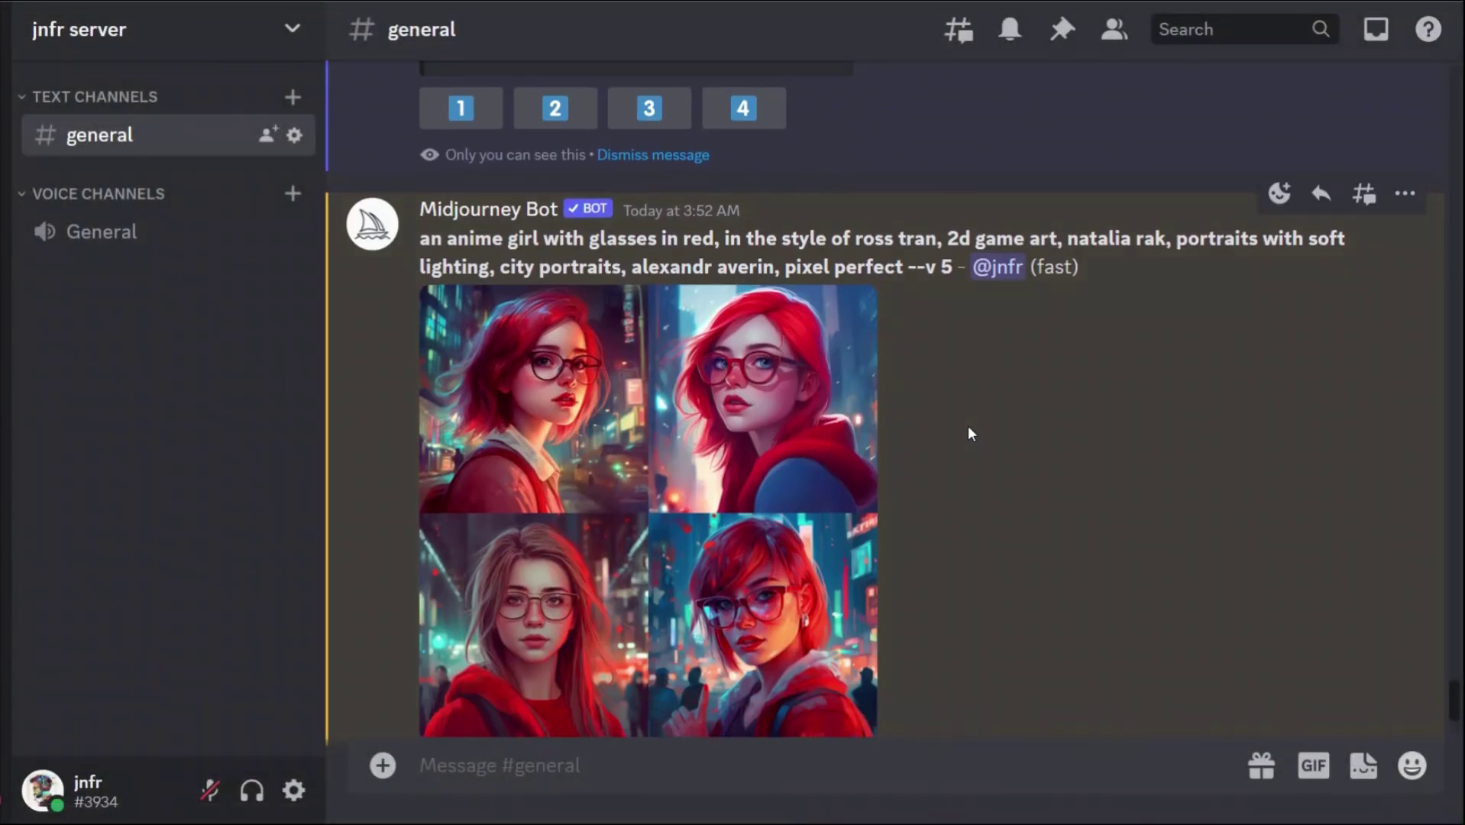
pyautogui.scroll(-10, 969, 427)
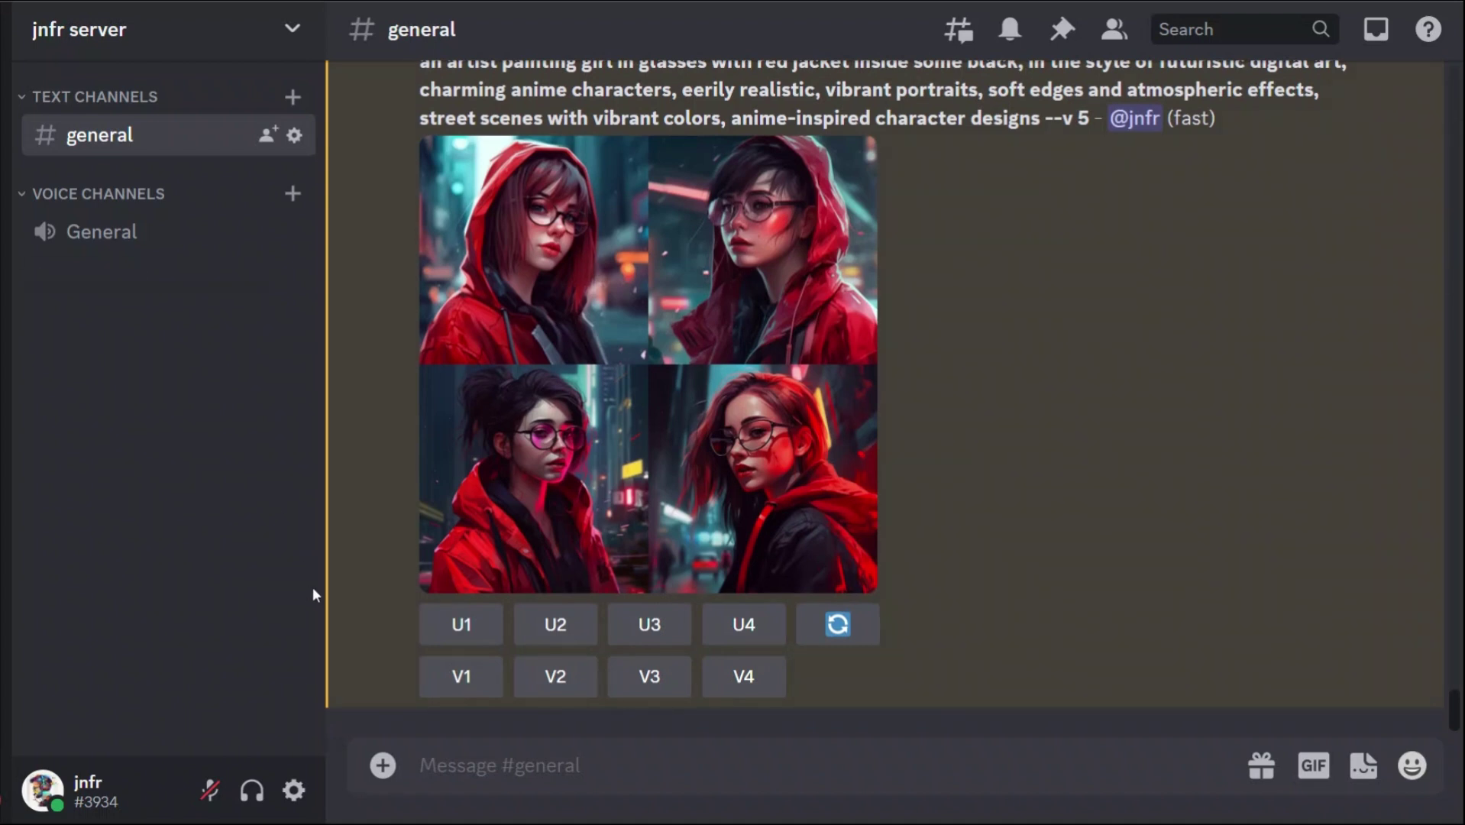
# - Run /describe on the headphones-with-smoke image
pyautogui.click(557, 779)
pyautogui.write('/')
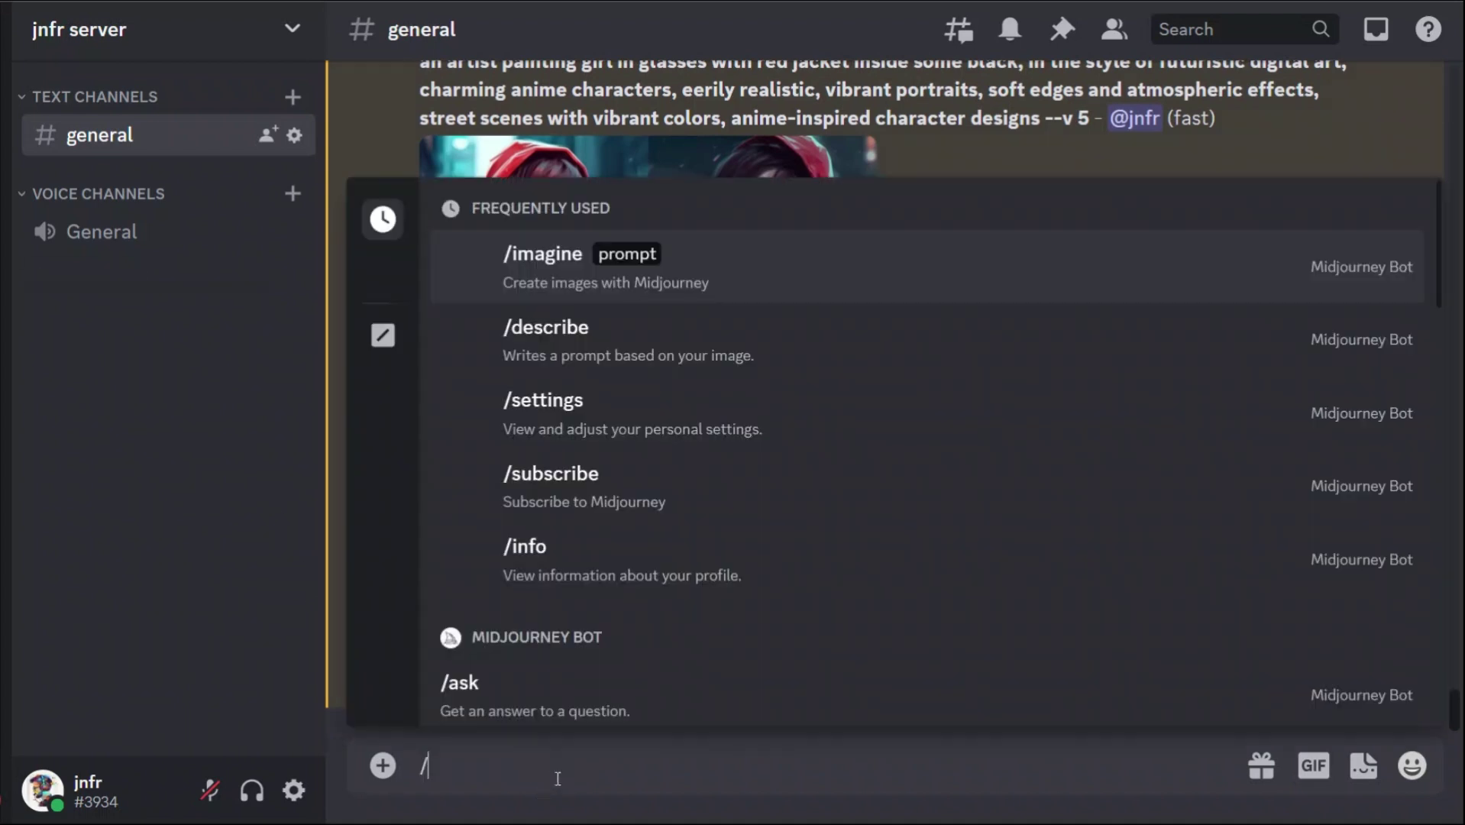
pyautogui.write('de')
pyautogui.press('Return')
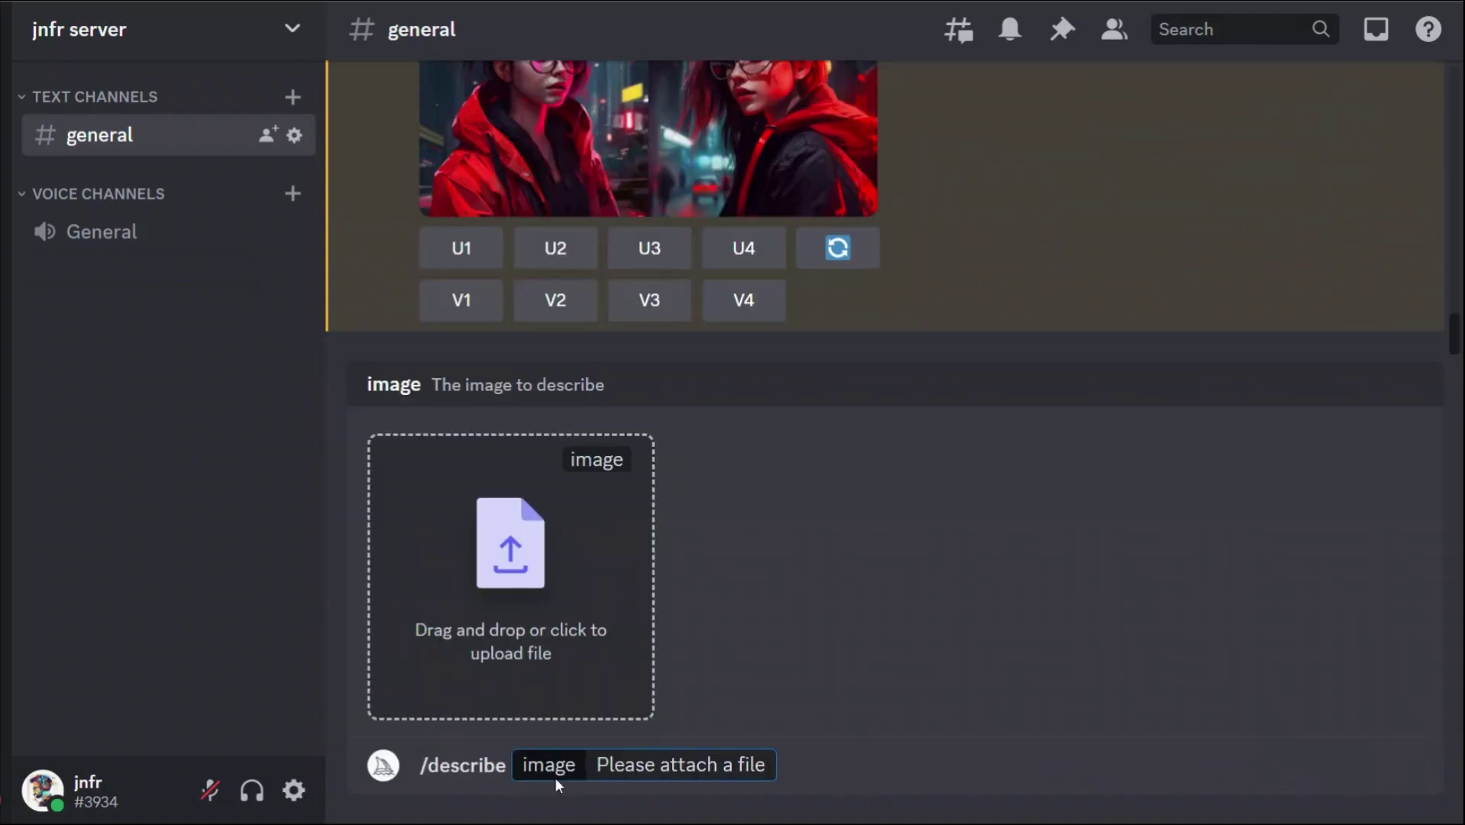
pyautogui.moveTo(464, 359); pyautogui.dragTo(505, 578)
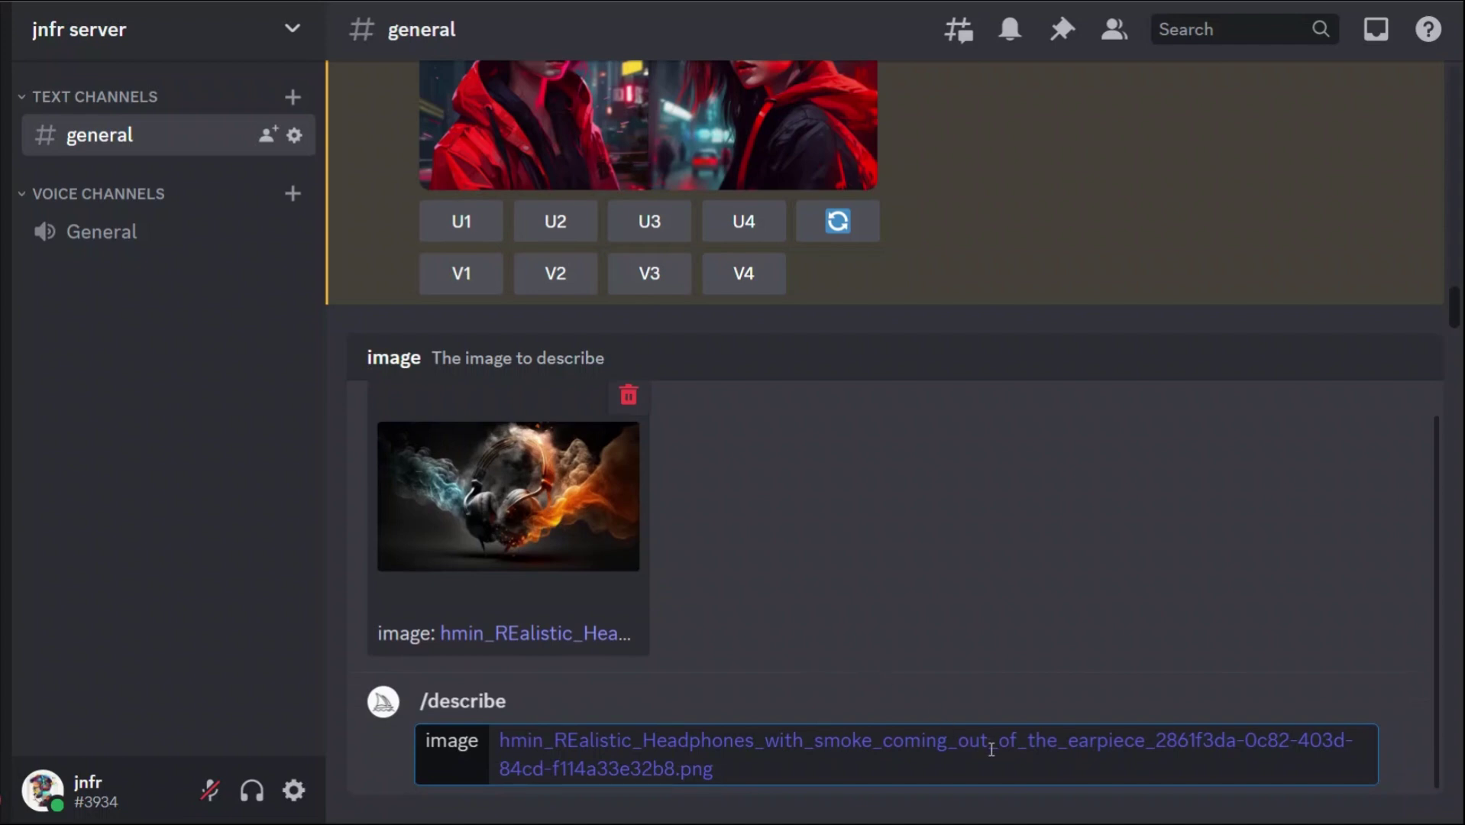
pyautogui.press('Return')
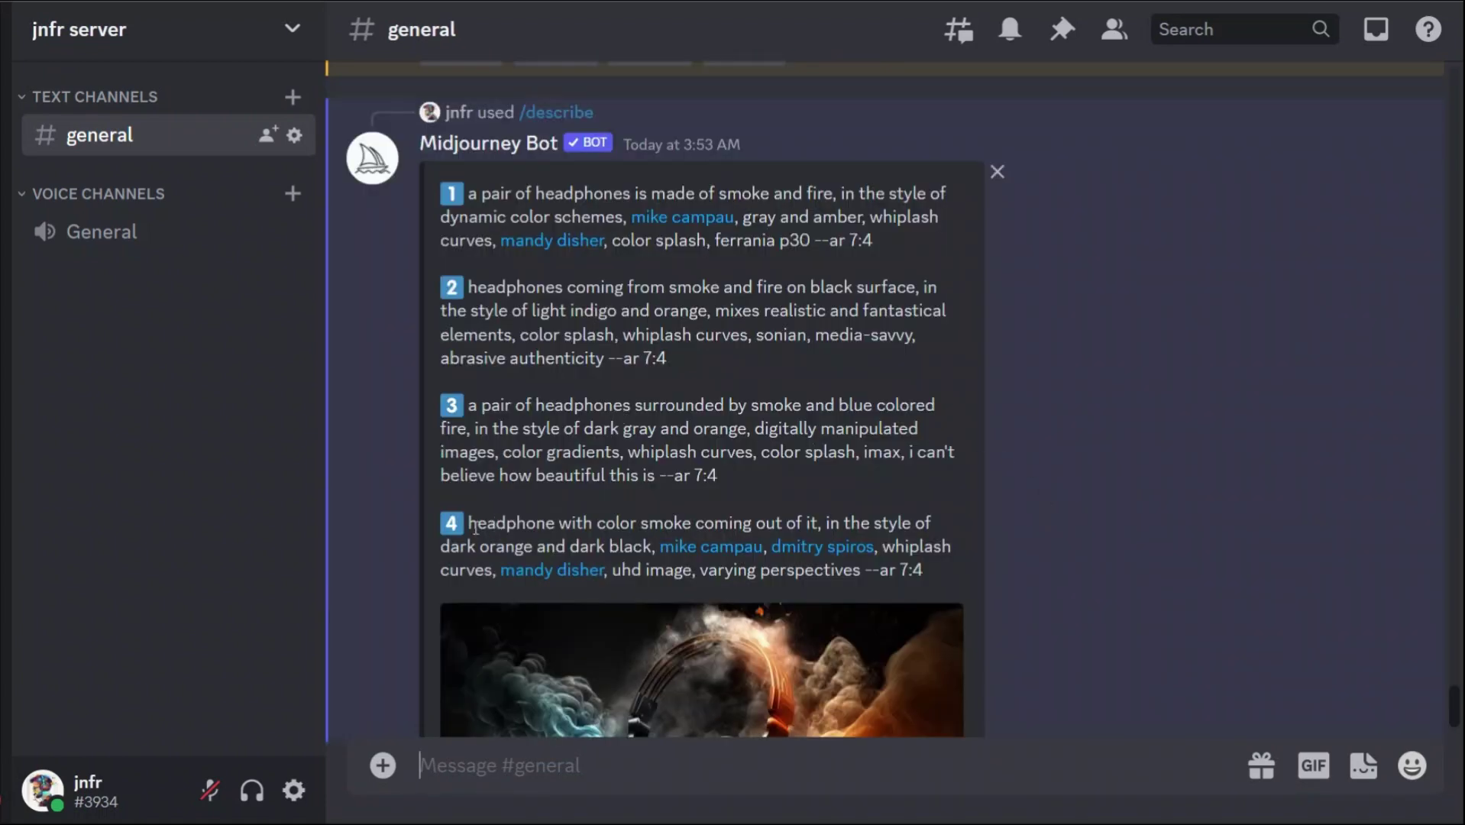
pyautogui.moveTo(473, 524); pyautogui.dragTo(645, 550)
pyautogui.scroll(-3, 645, 552)
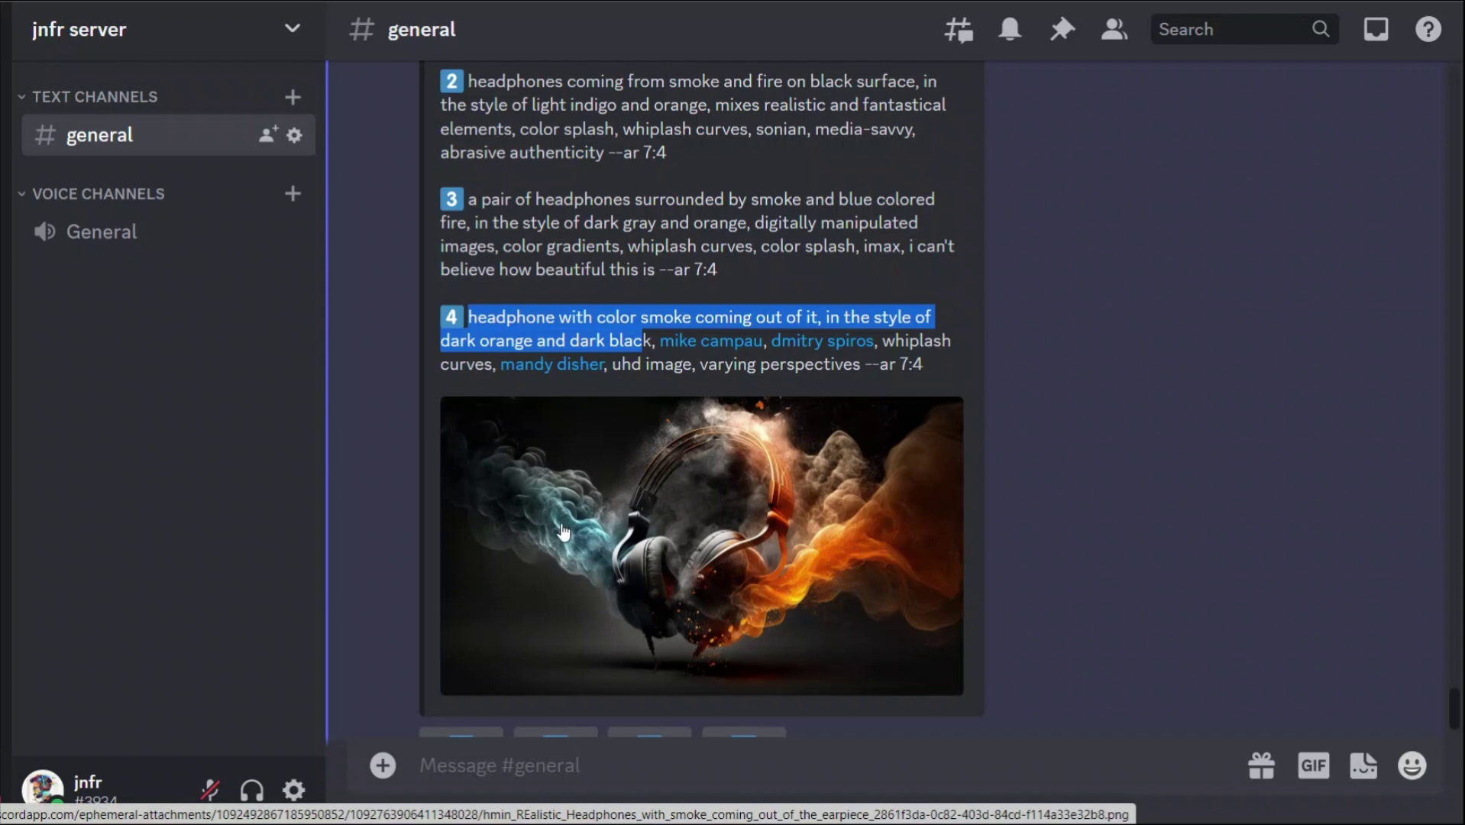
pyautogui.scroll(2, 1099, 379)
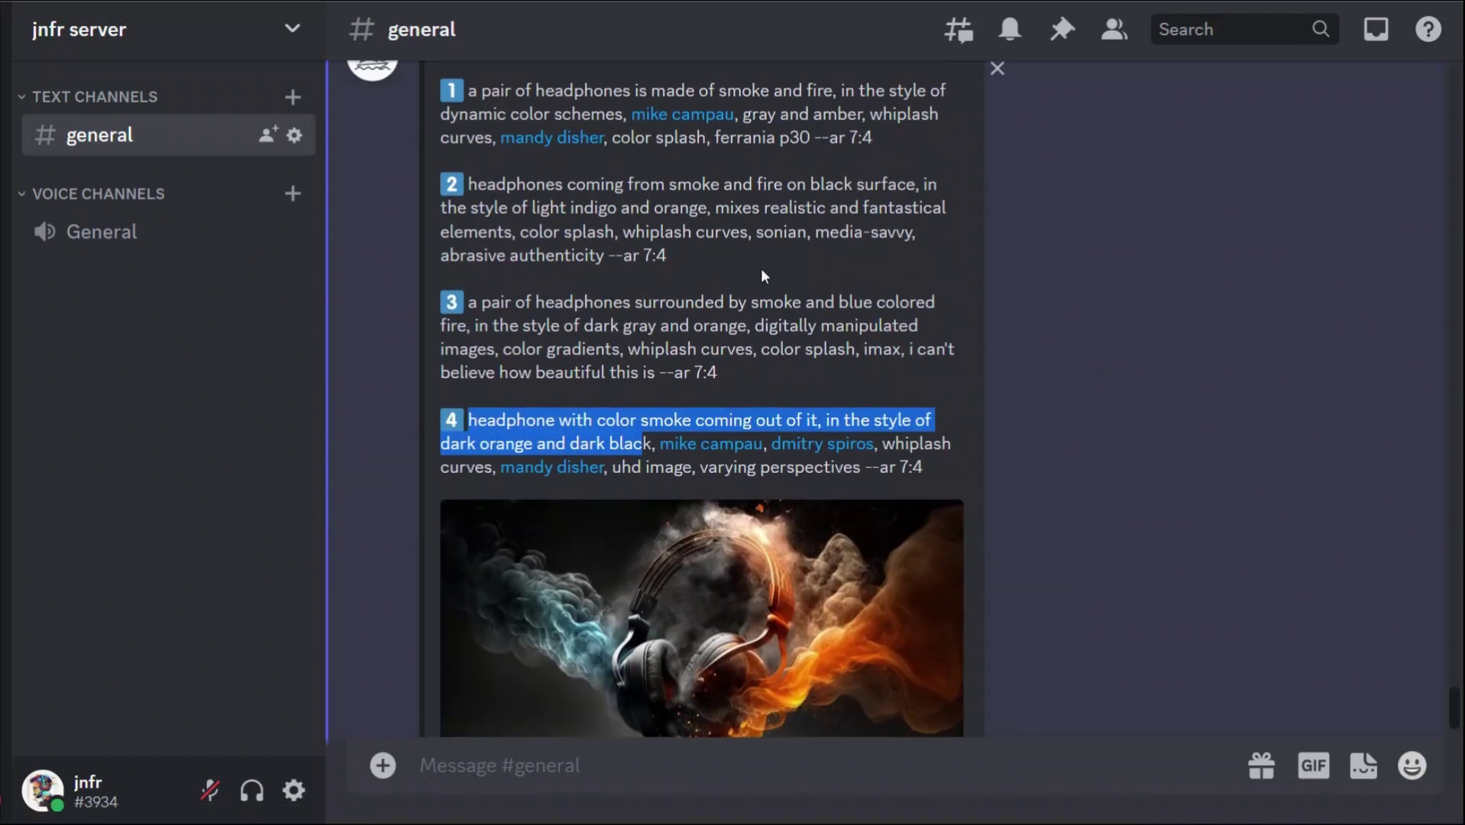
pyautogui.scroll(2, 999, 344)
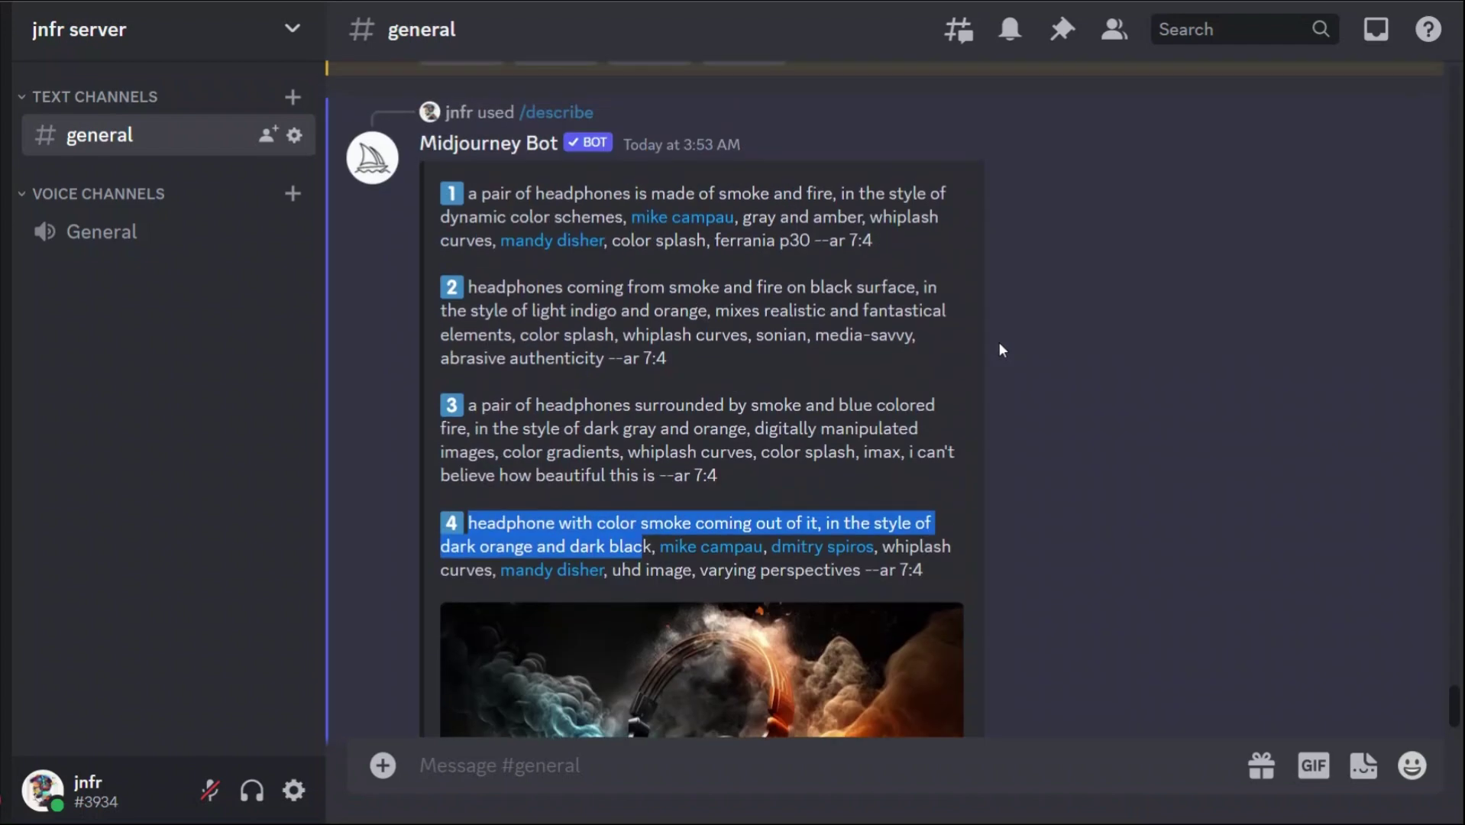
pyautogui.scroll(-2, 999, 343)
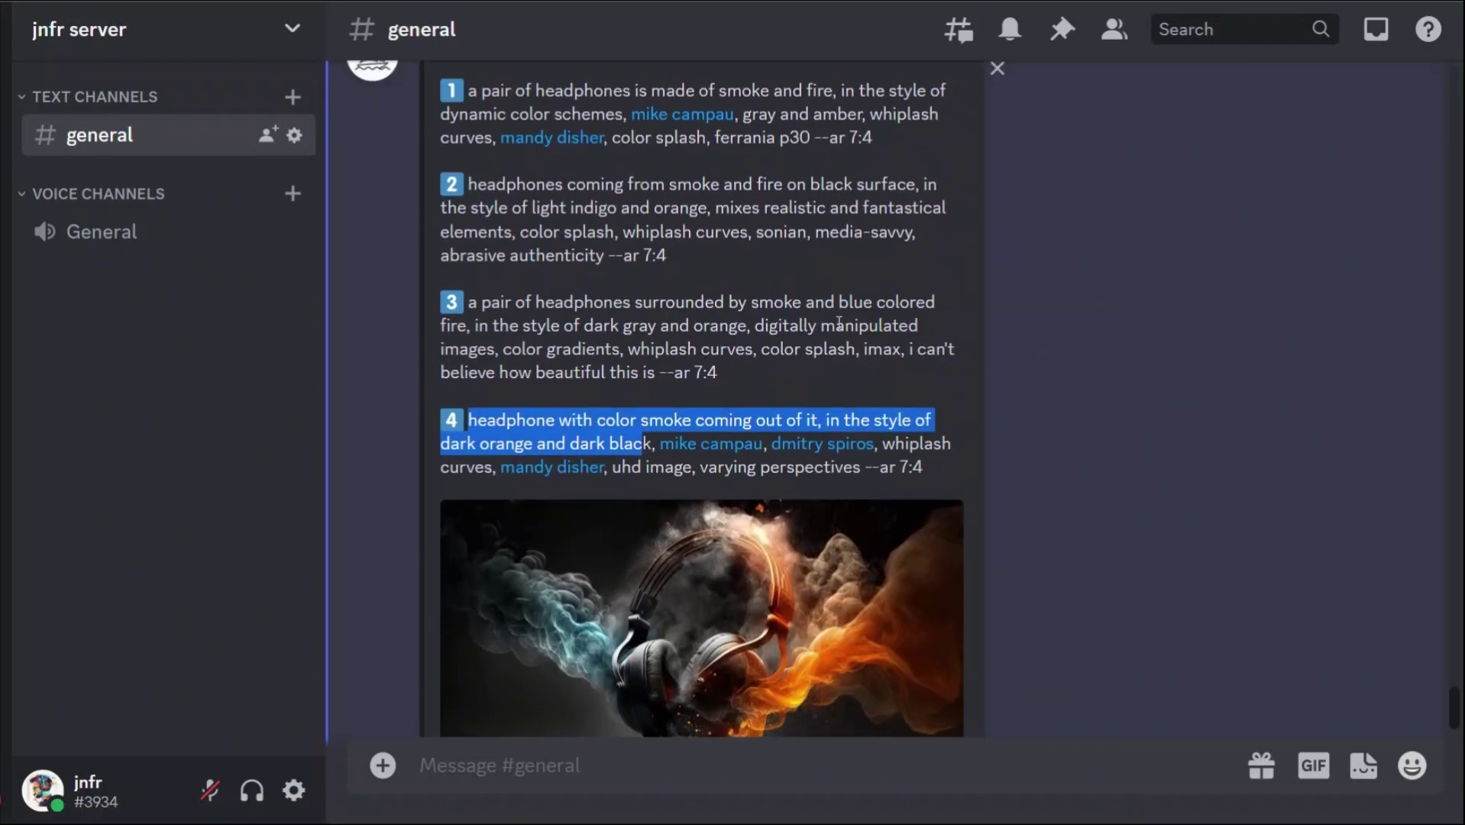
pyautogui.moveTo(666, 271); pyautogui.dragTo(642, 255)
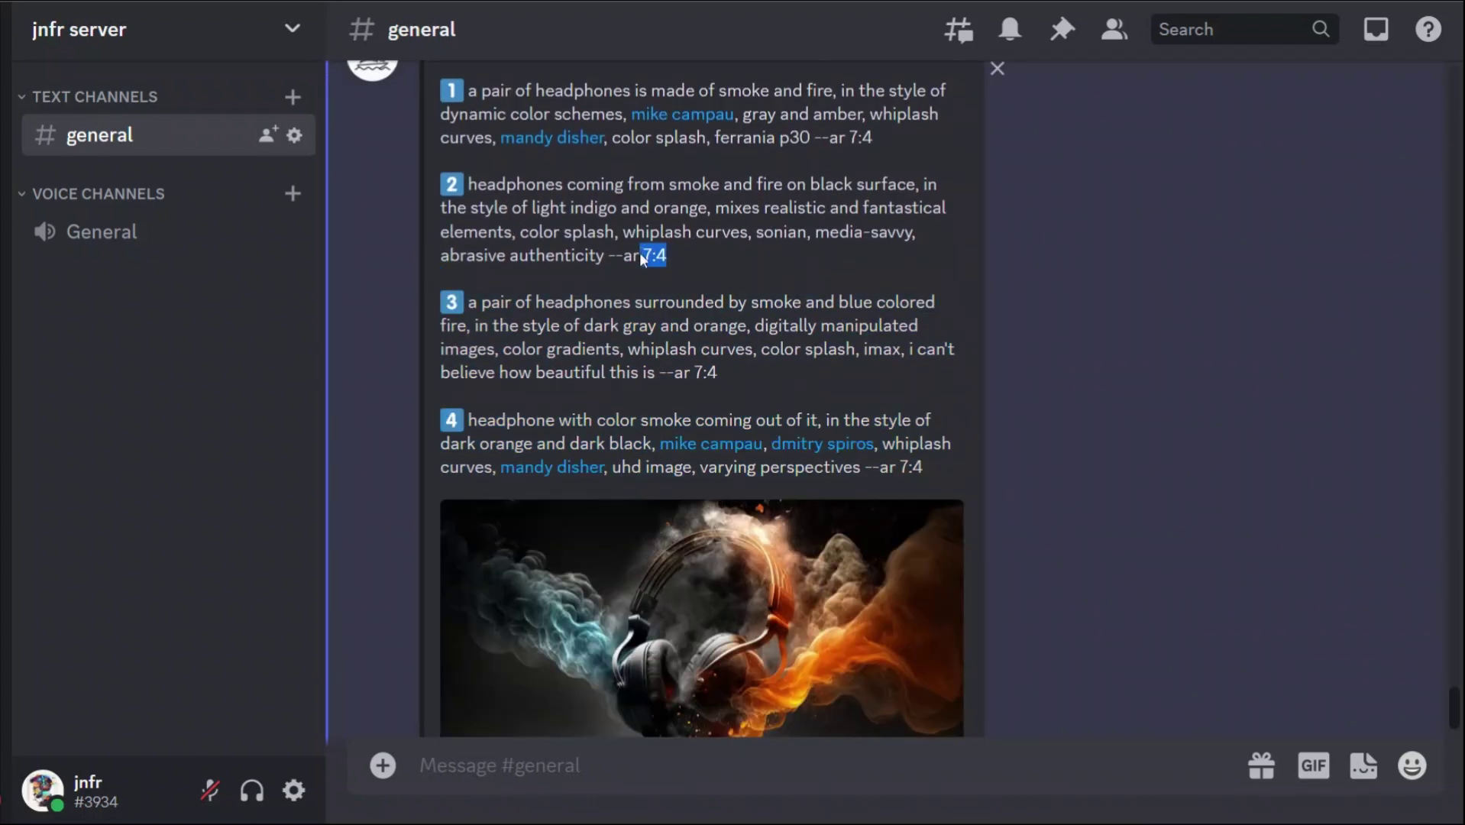
pyautogui.moveTo(850, 152); pyautogui.dragTo(848, 136)
pyautogui.moveTo(934, 469); pyautogui.dragTo(901, 464)
pyautogui.scroll(-3, 693, 316)
# - Generate images from headphone prompts 1 and 3 via Imagine This!
pyautogui.click(461, 646)
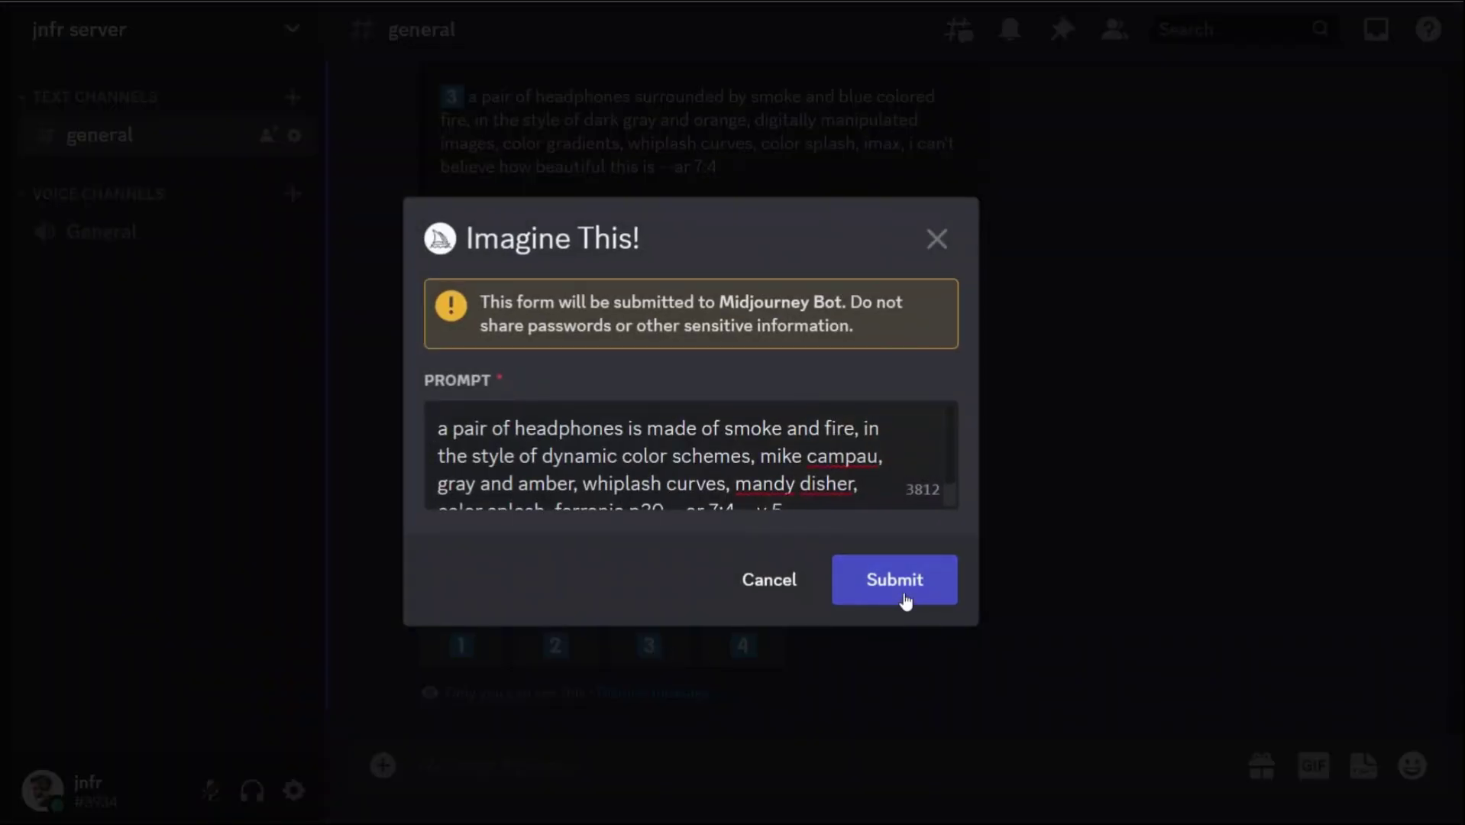
pyautogui.click(895, 582)
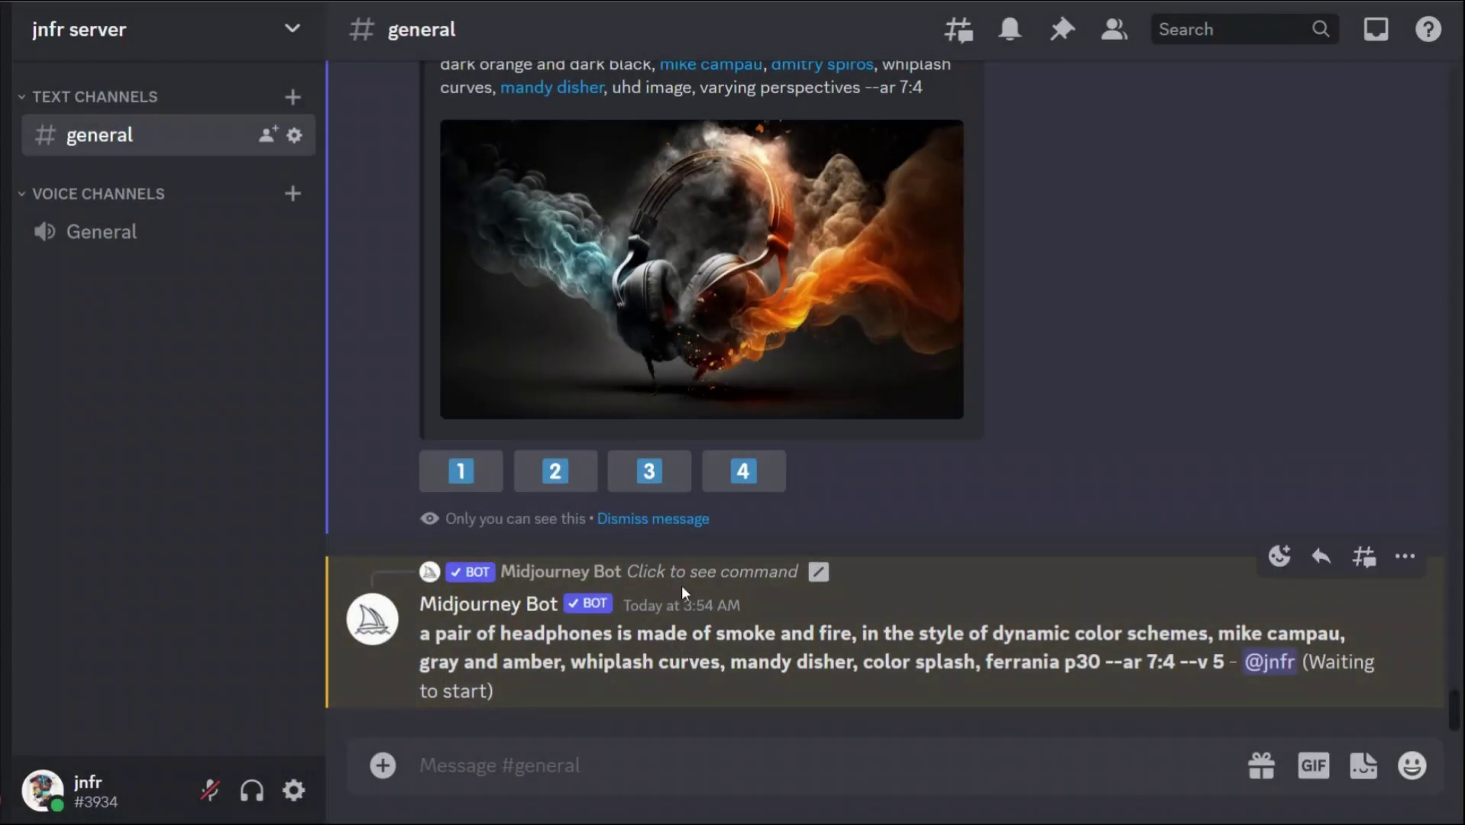
pyautogui.click(651, 474)
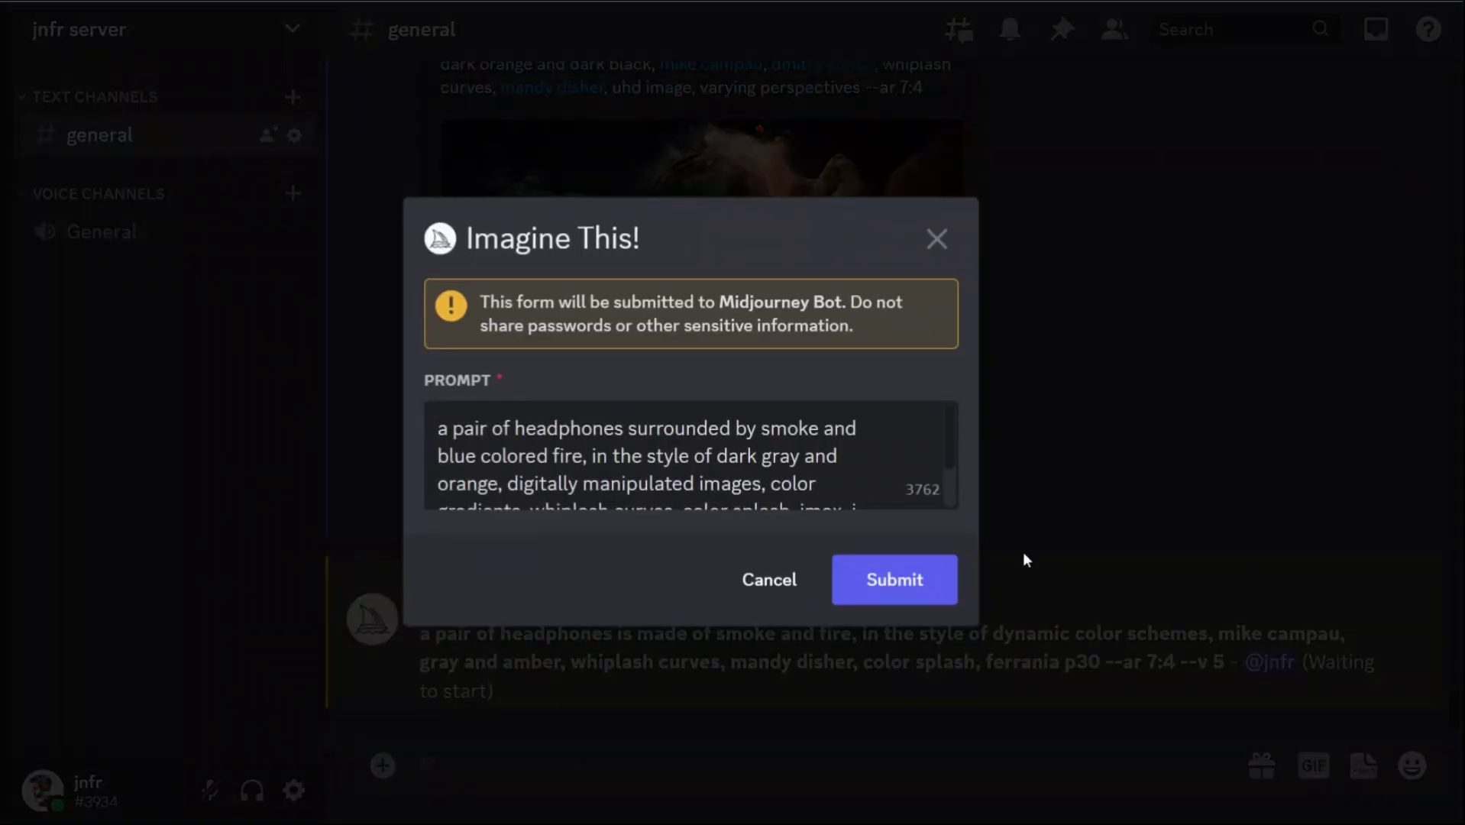
pyautogui.click(898, 583)
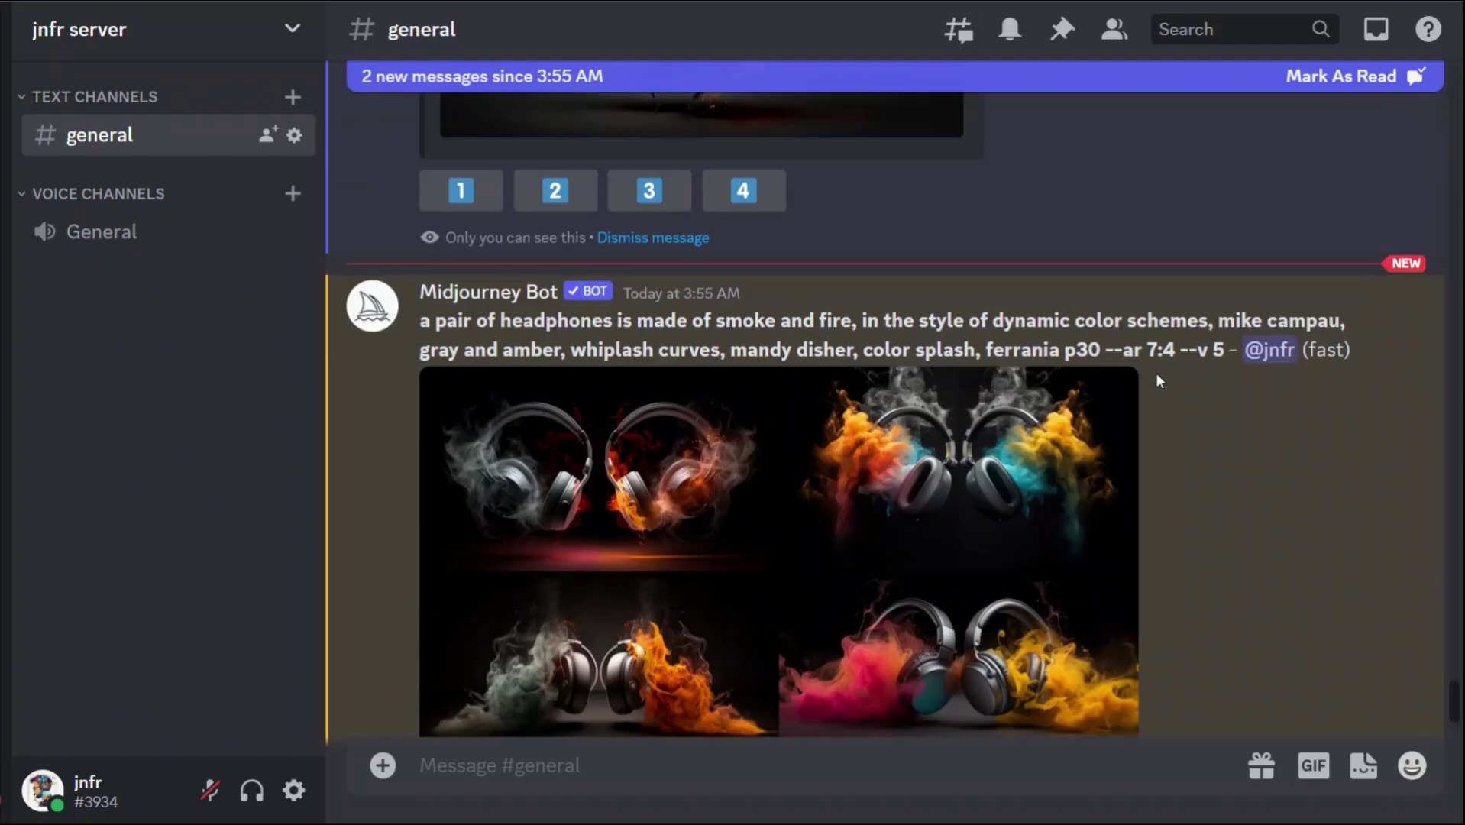
# - Enlarge the smoke-and-fire grid, blue-fire grid and original headphones image to compare them
pyautogui.scroll(-2, 1156, 372)
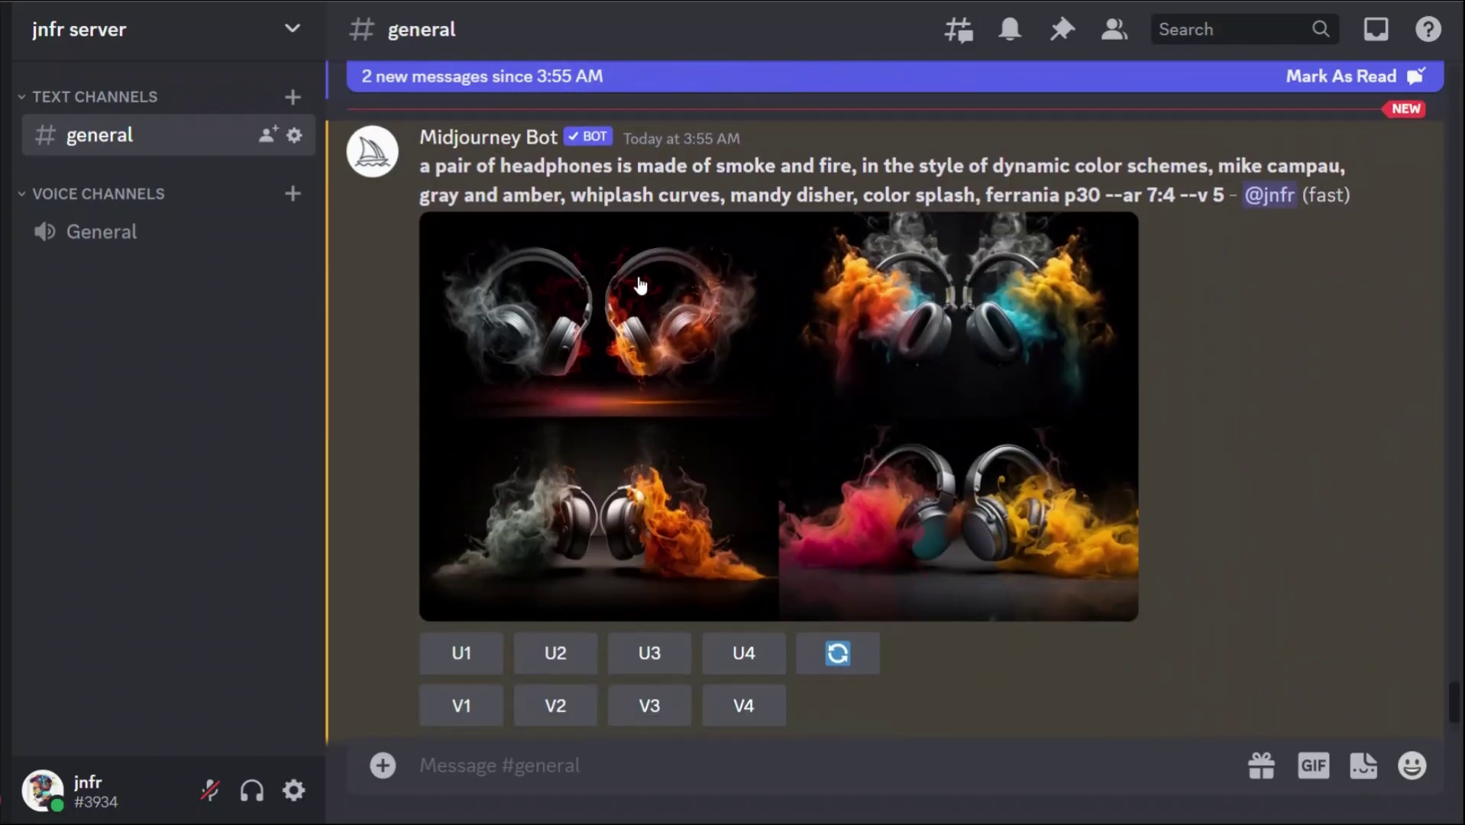
pyautogui.click(463, 281)
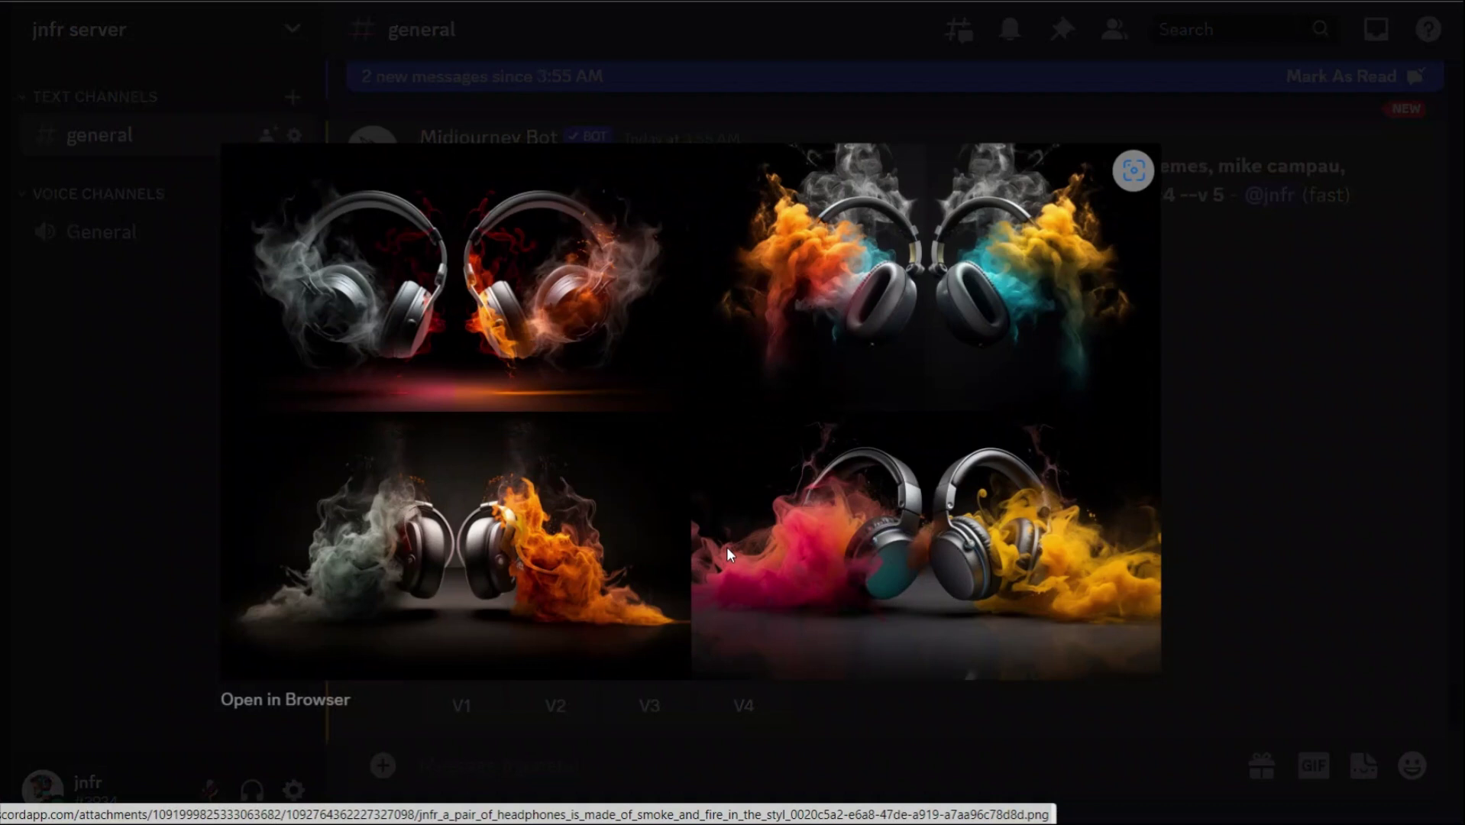
pyautogui.click(1172, 496)
pyautogui.scroll(-5, 1174, 558)
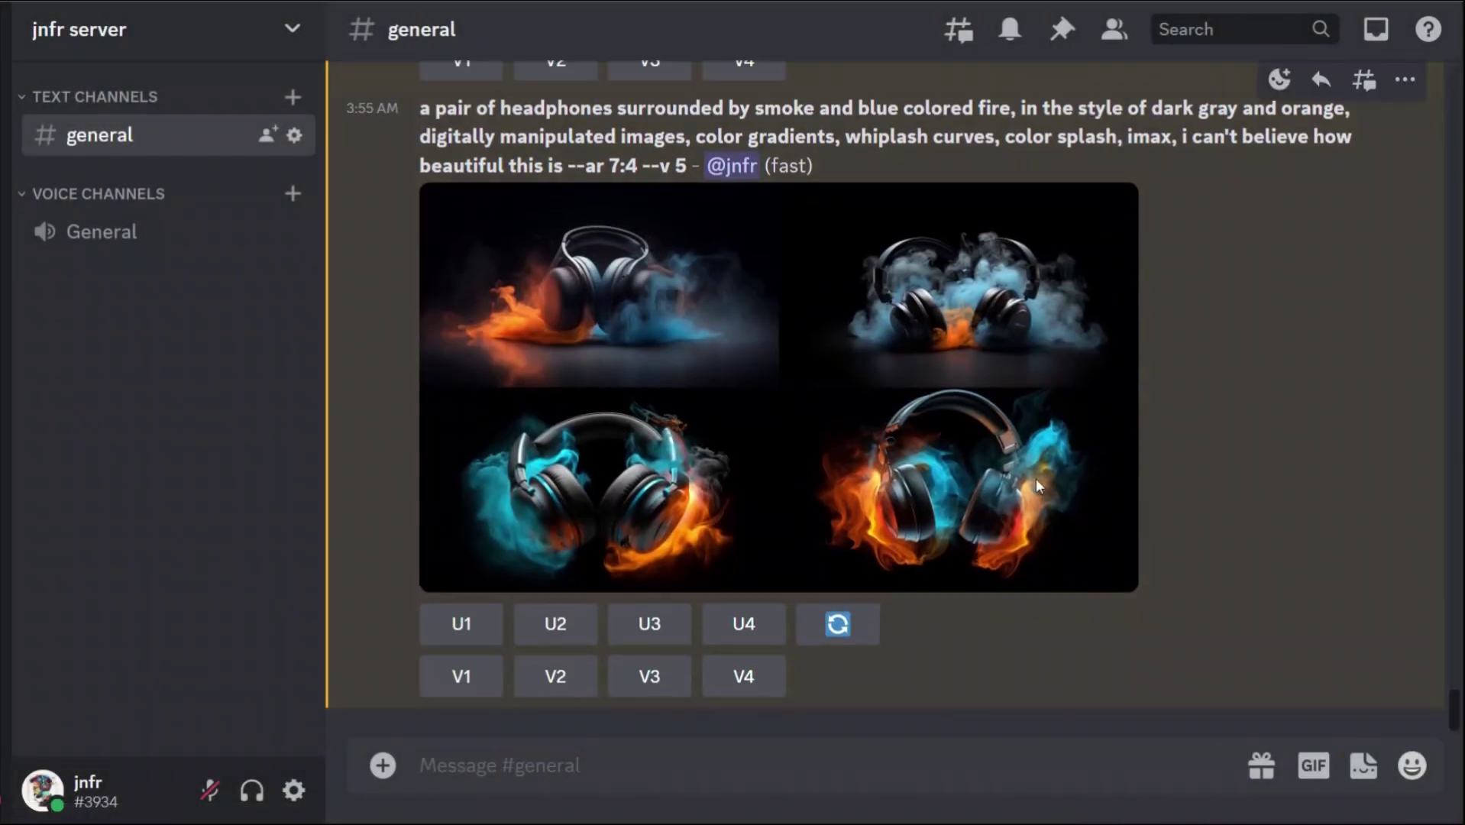
pyautogui.click(1035, 479)
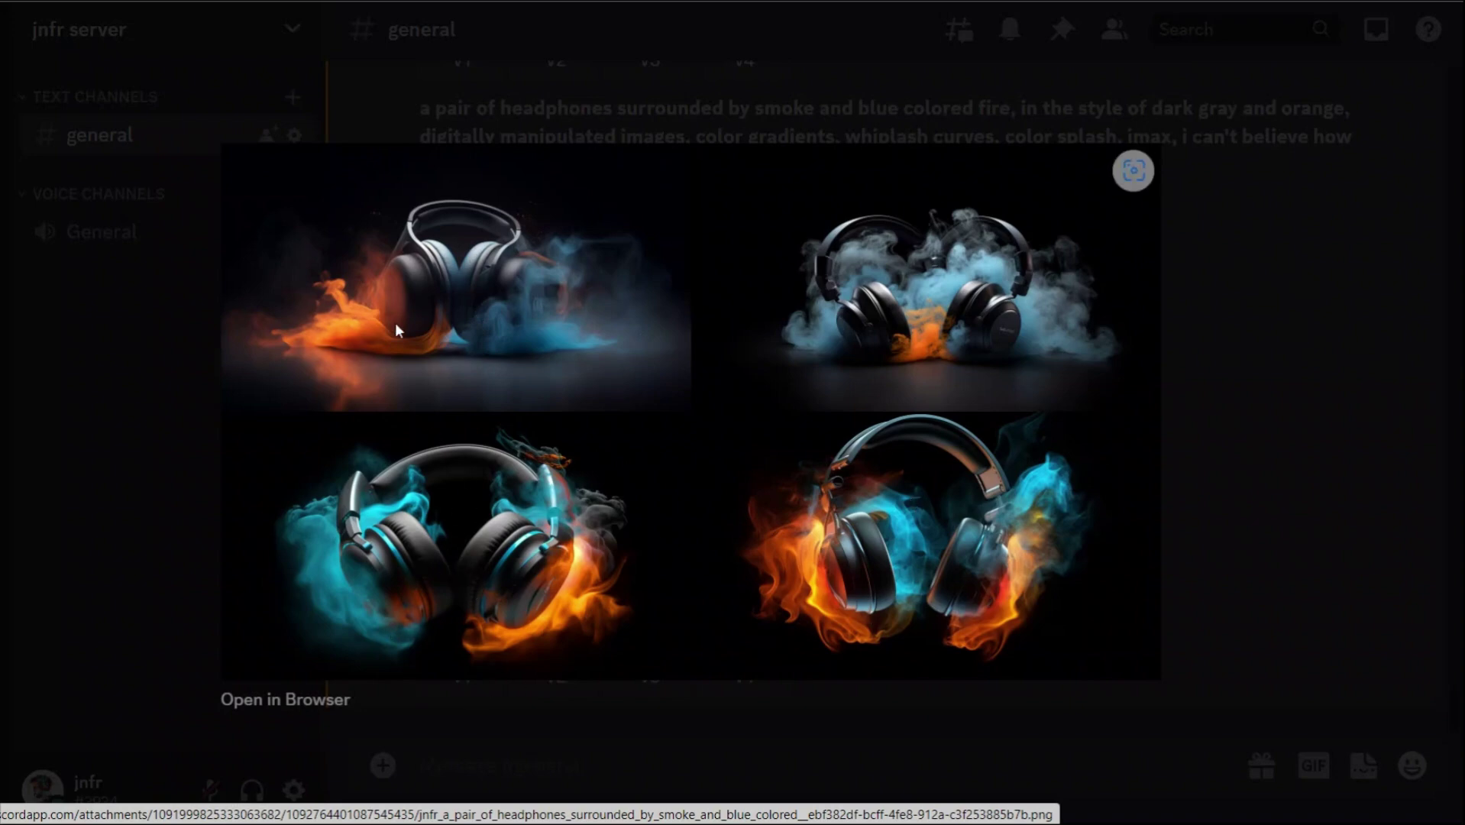
pyautogui.click(1256, 356)
pyautogui.scroll(10, 1249, 512)
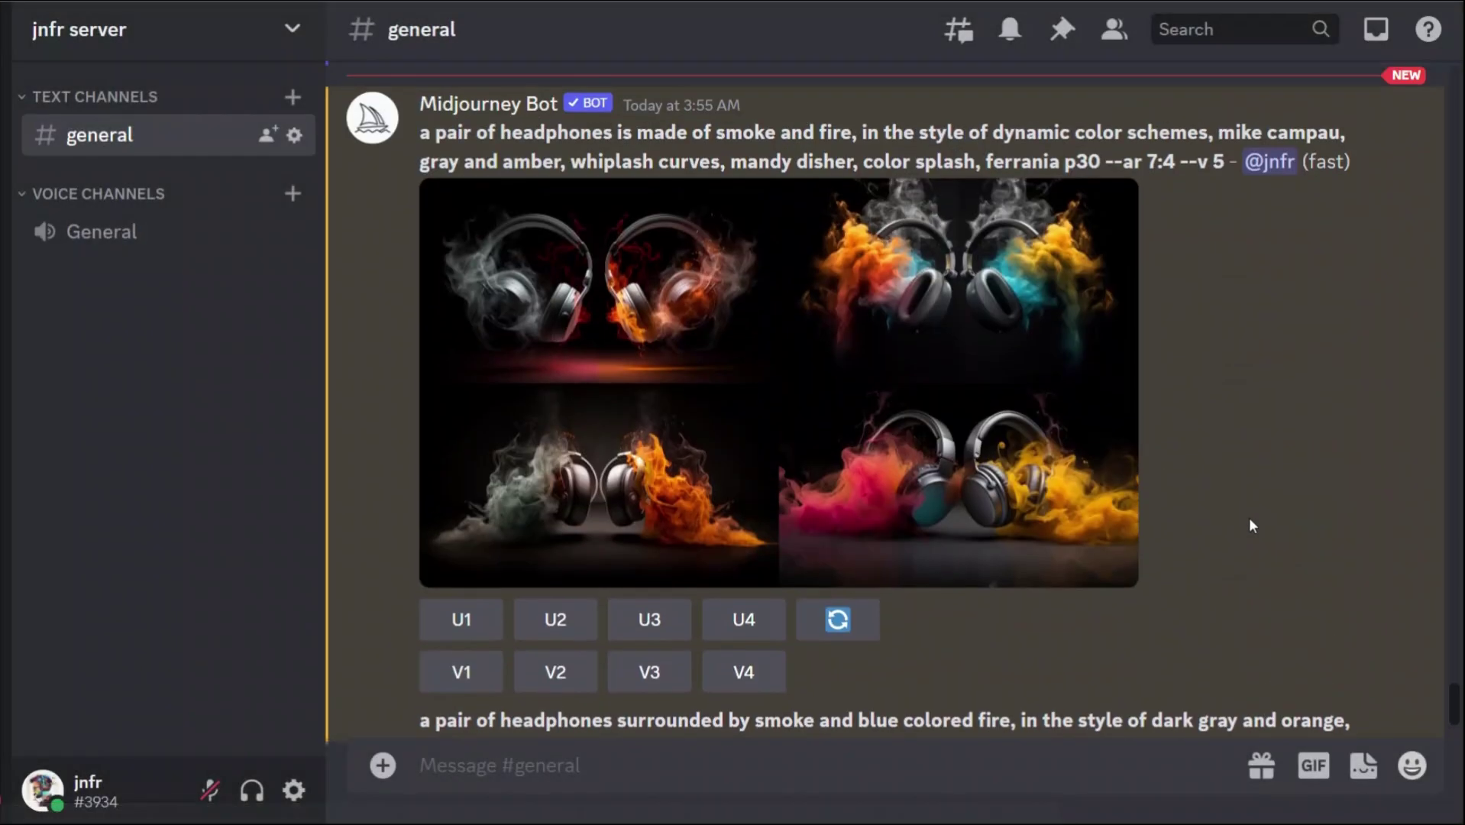
pyautogui.scroll(4, 1231, 527)
pyautogui.click(836, 512)
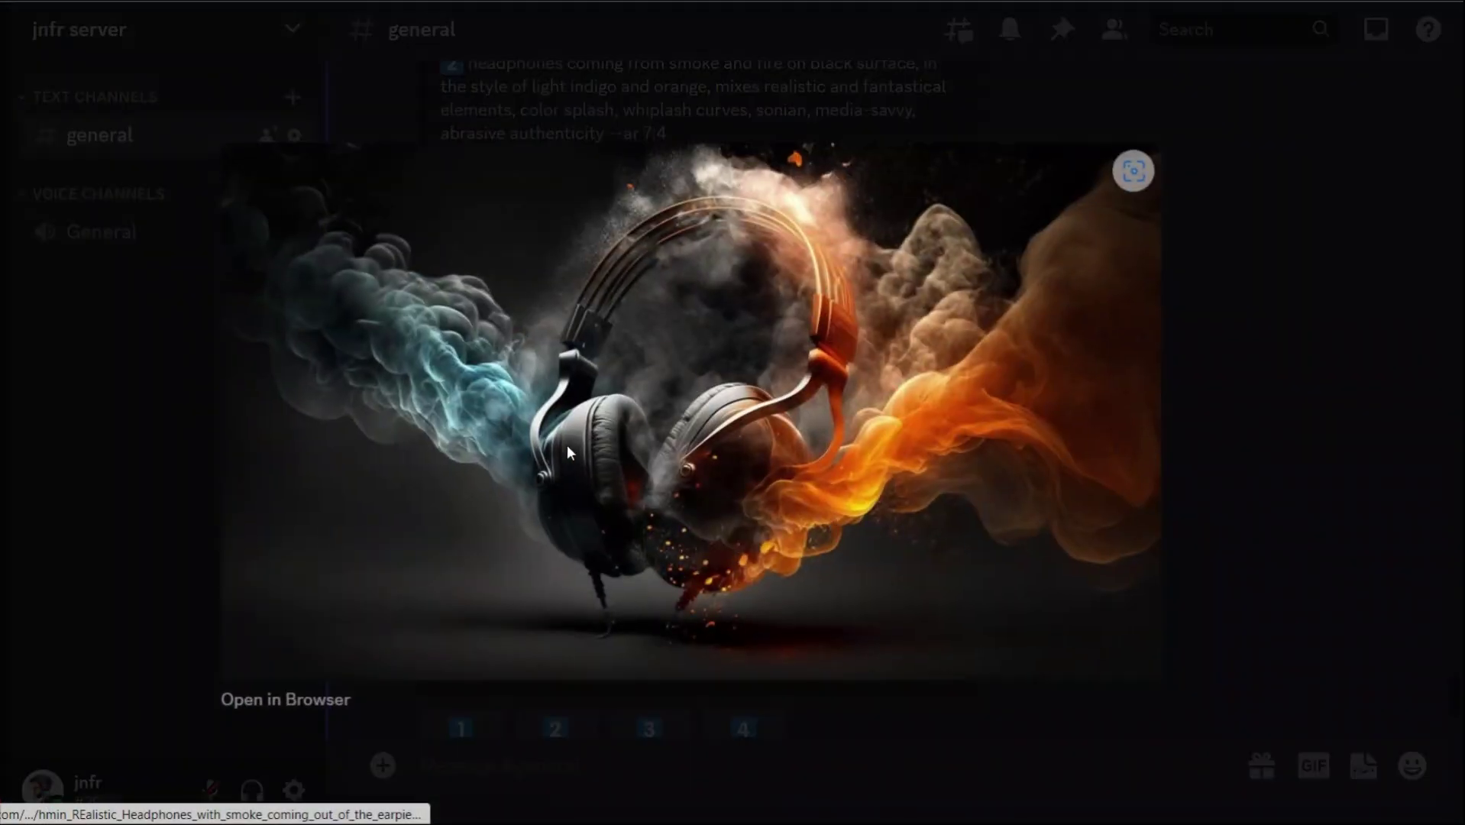
pyautogui.click(1292, 411)
pyautogui.scroll(-10, 1058, 614)
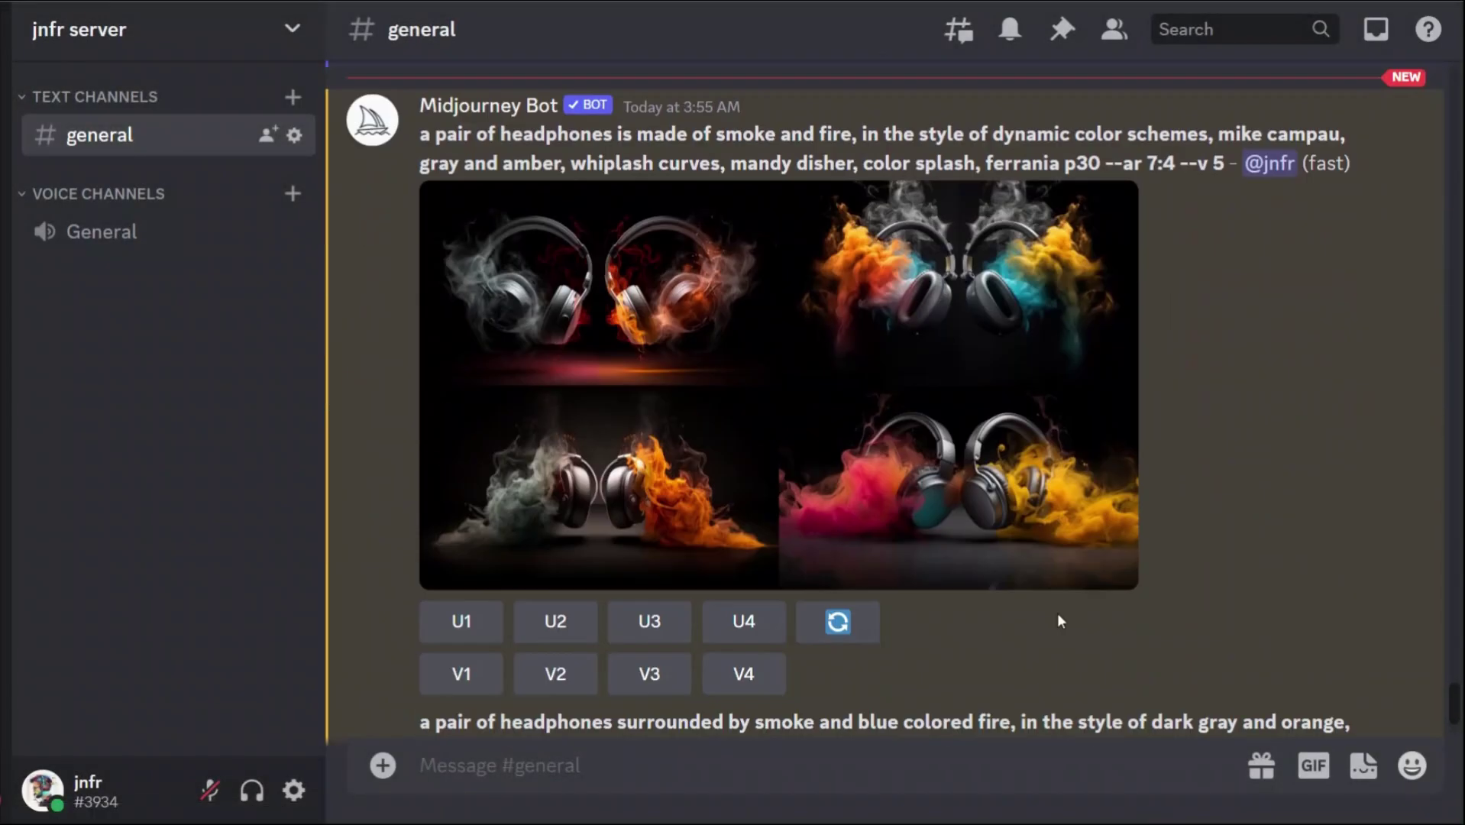
pyautogui.click(1062, 458)
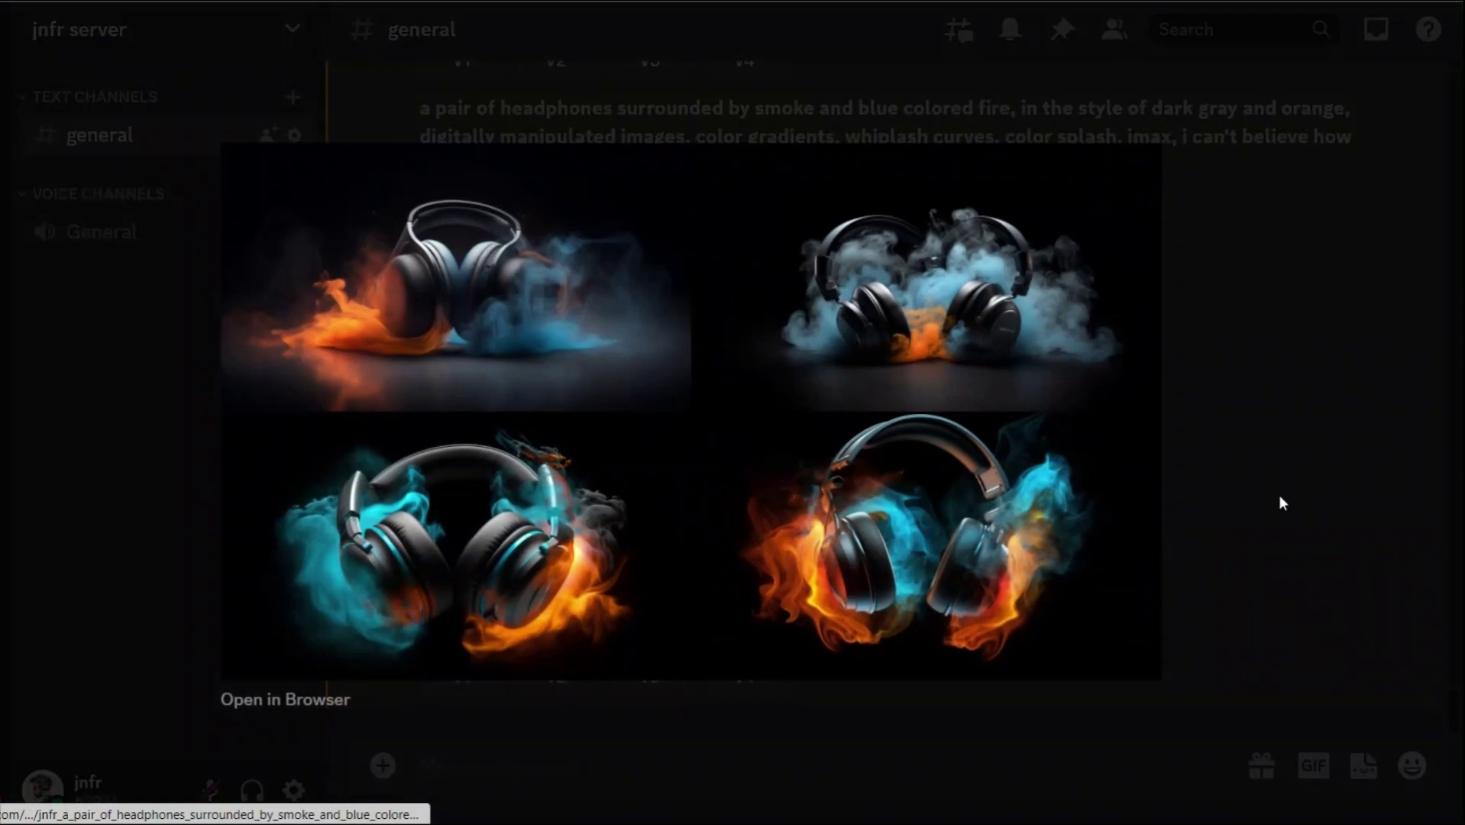